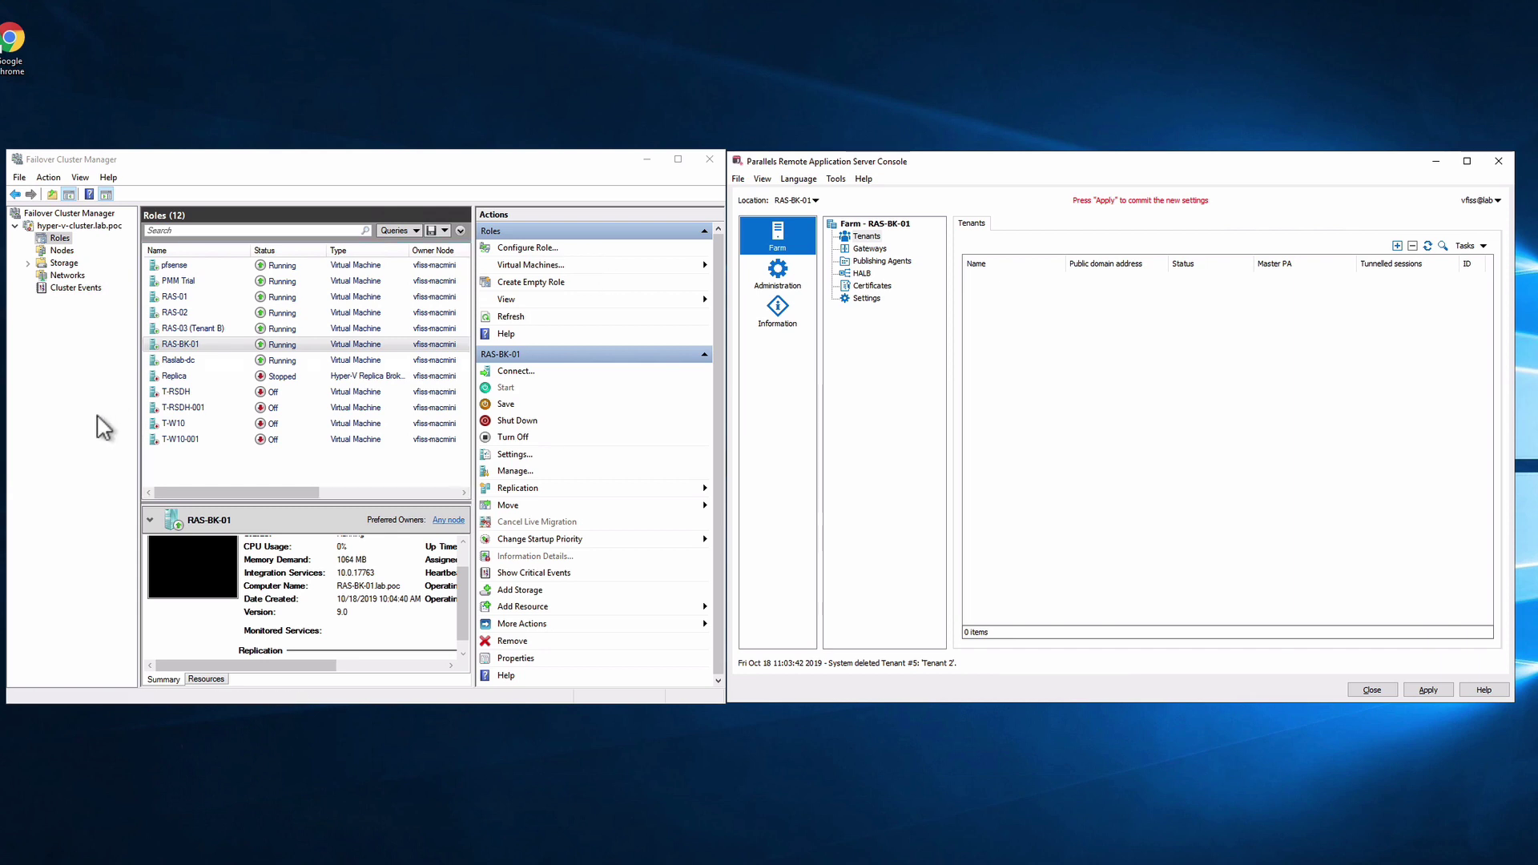
Select the RAS-BK-01 VM and show the farm's Gateways list, RAS-BK-01.lab.poc OK.
left_click(183, 346)
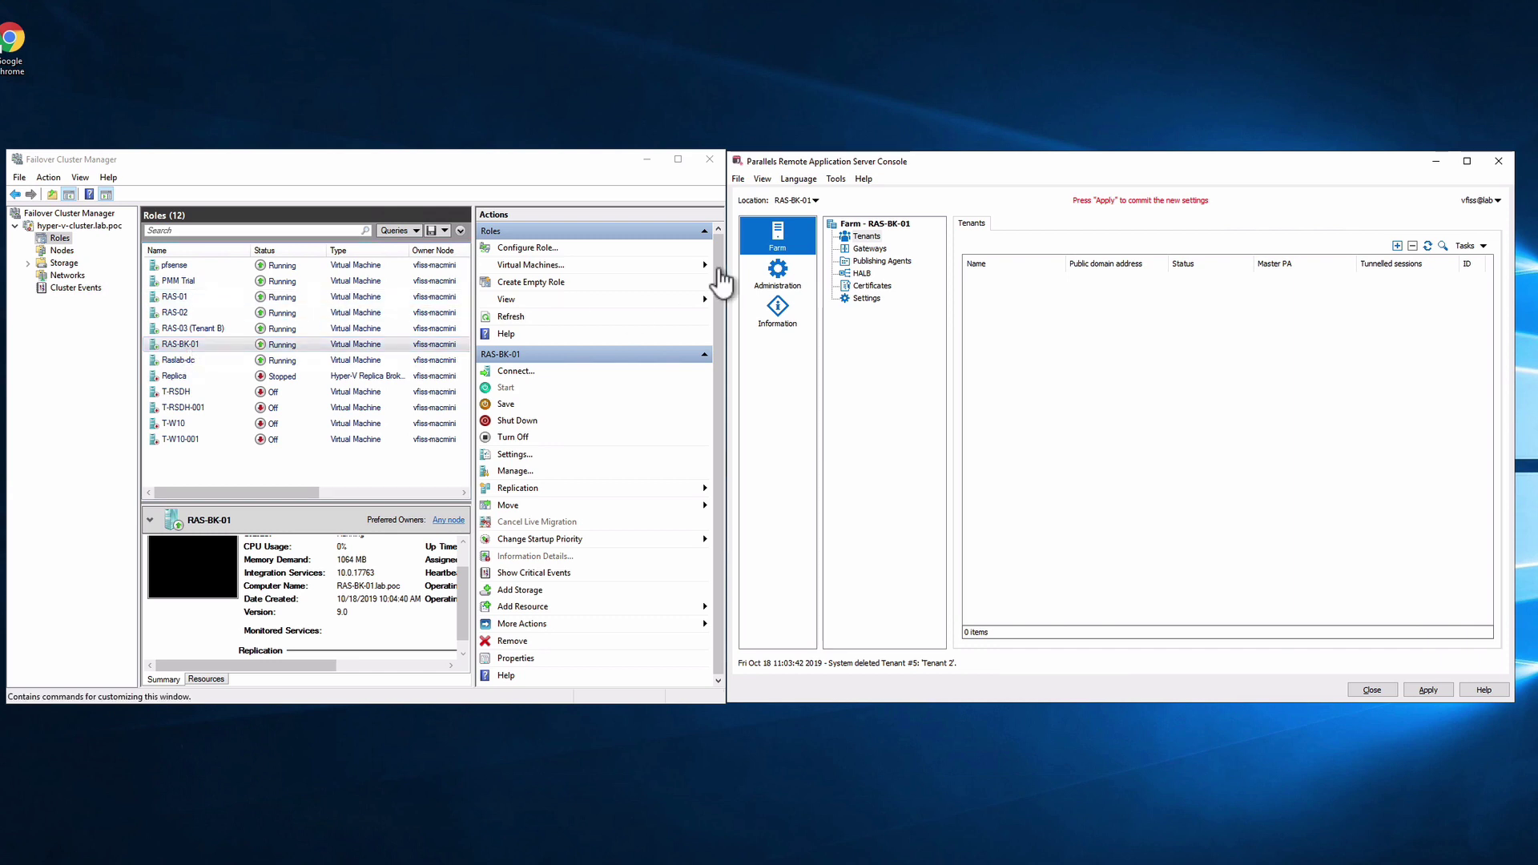
left_click(867, 248)
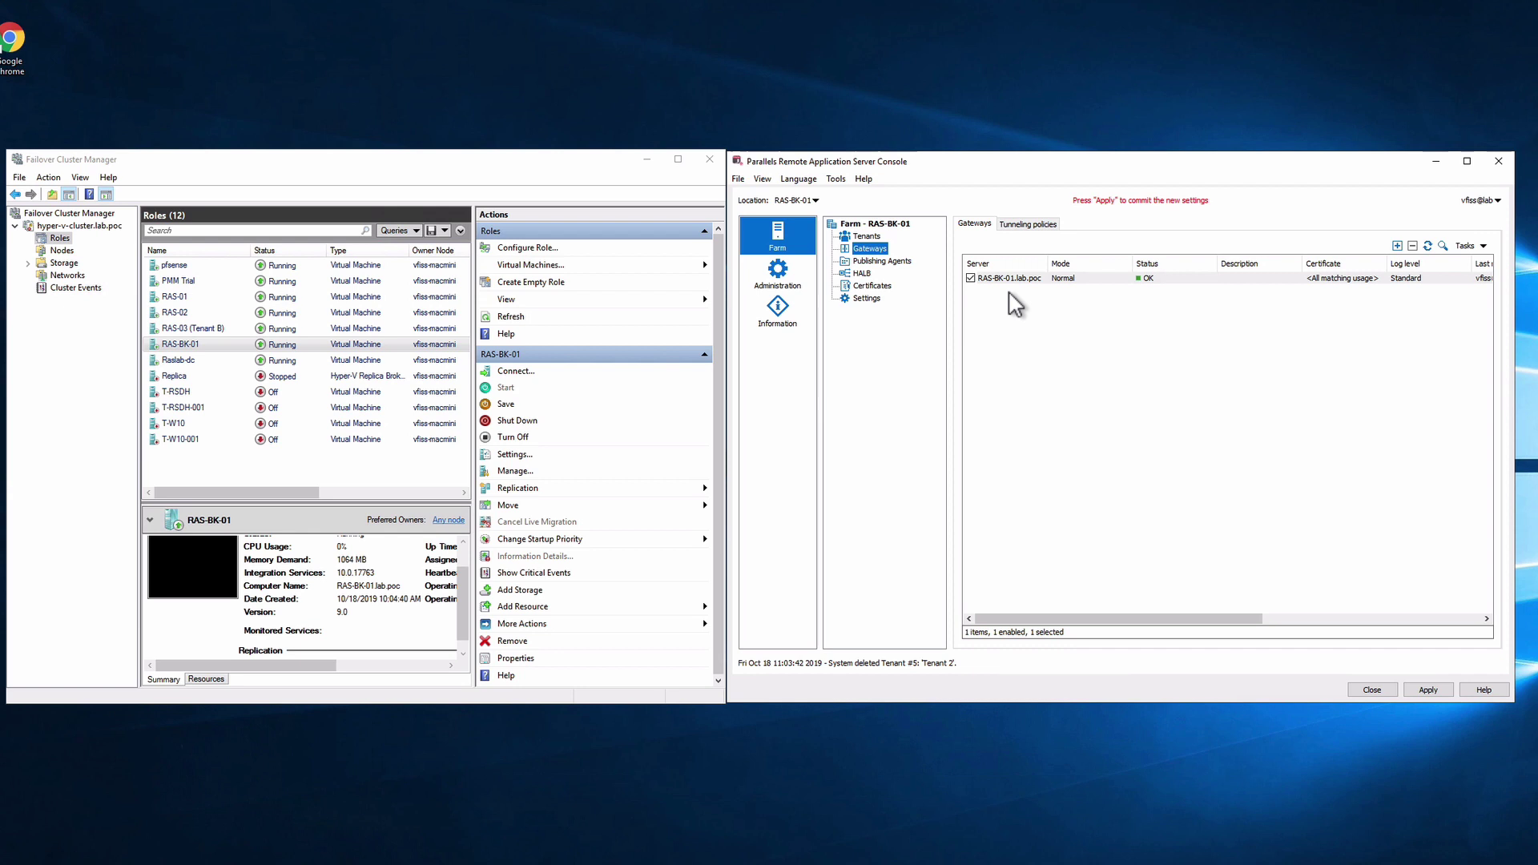
left_click(646, 160)
Add a new tenant named Tenant 1 with public domain address tenant1.lab.poc.
left_click_drag(892, 171, 627, 166)
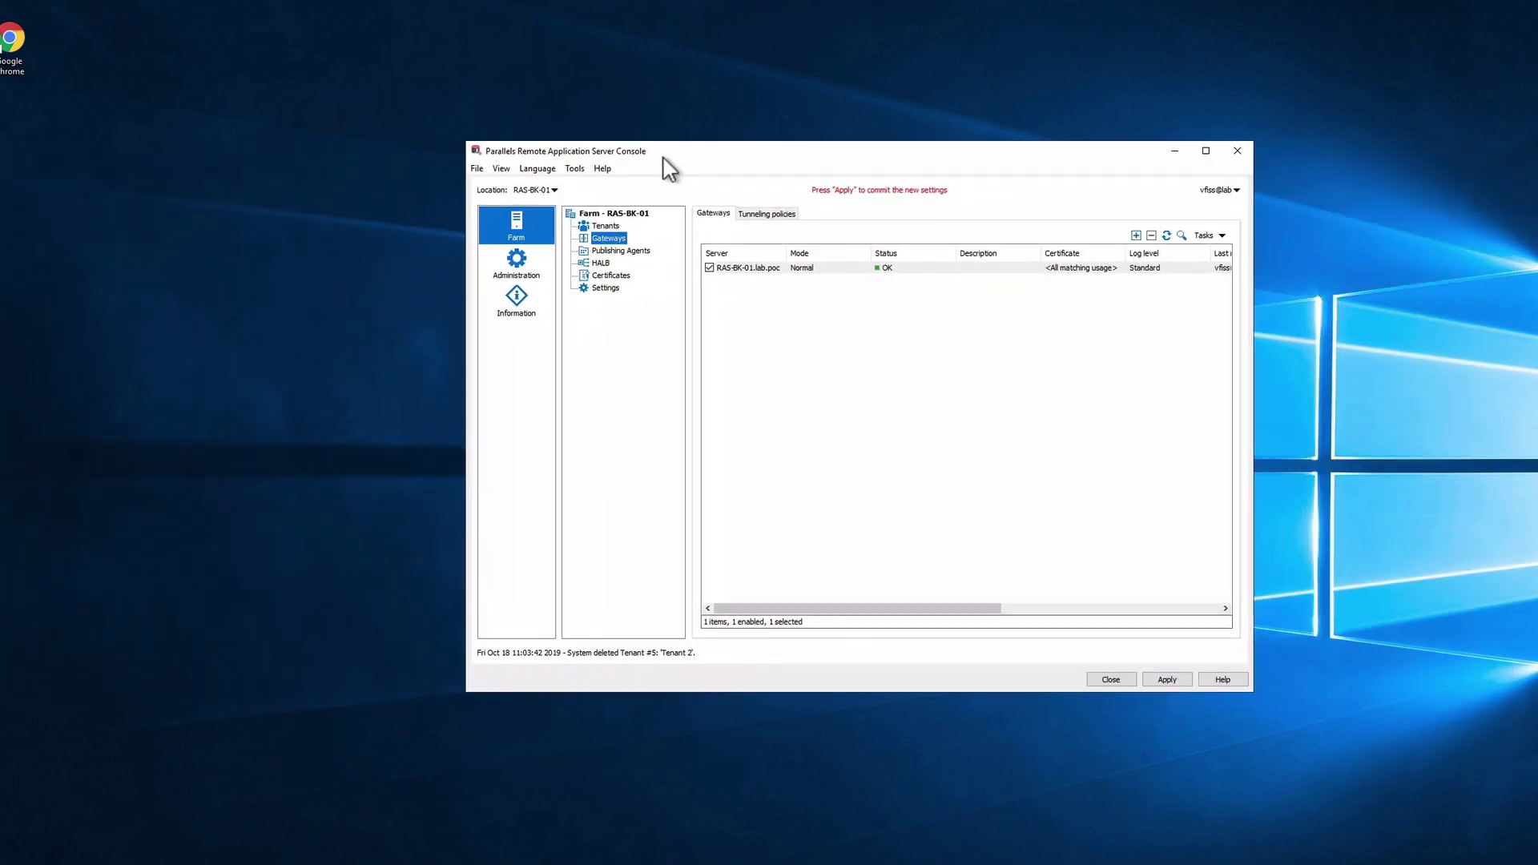
left_click(604, 230)
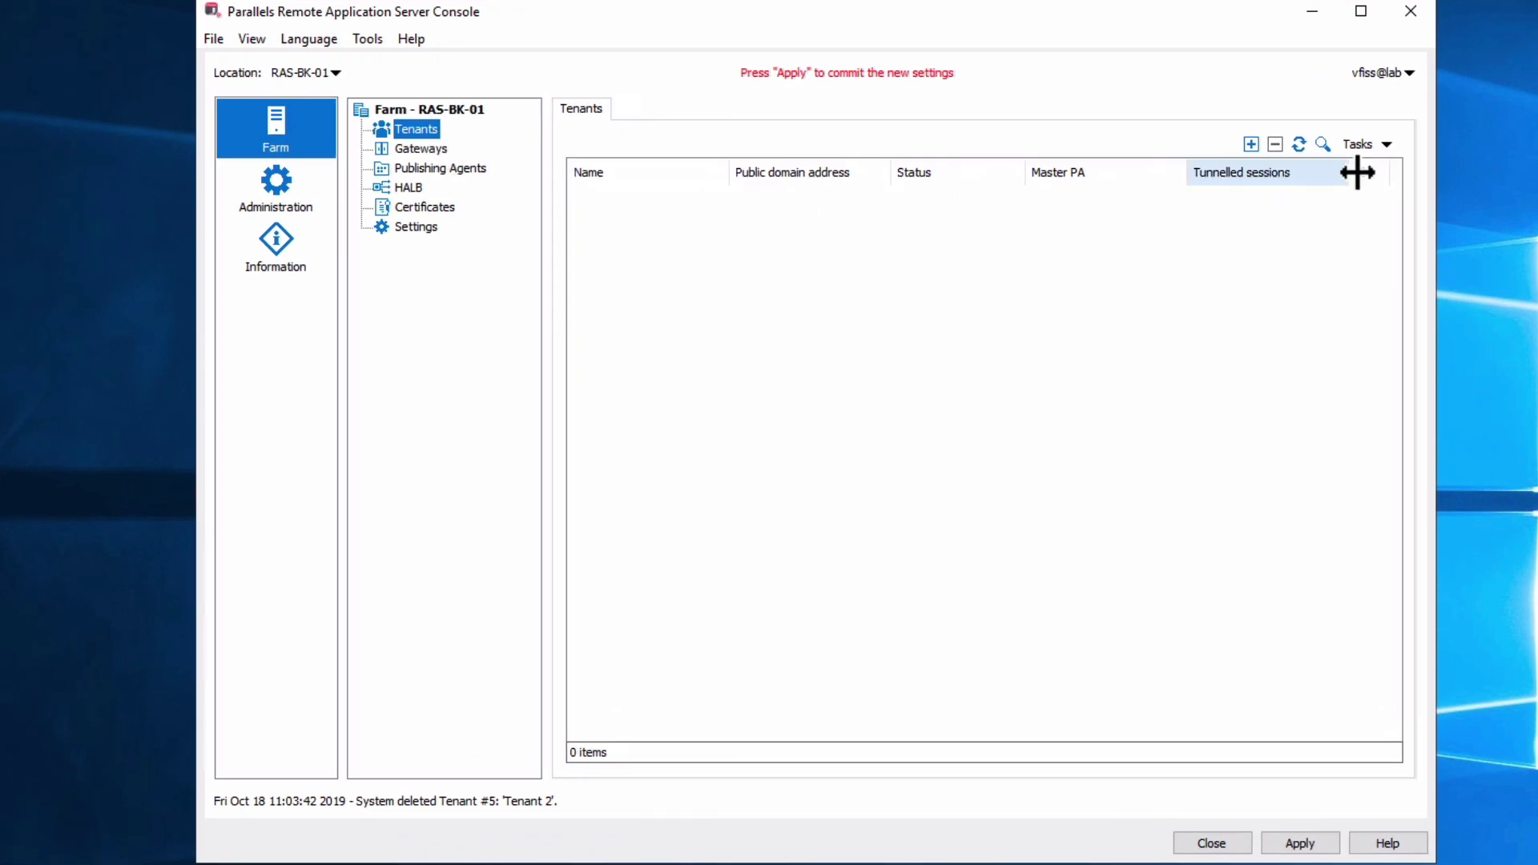
left_click(1252, 144)
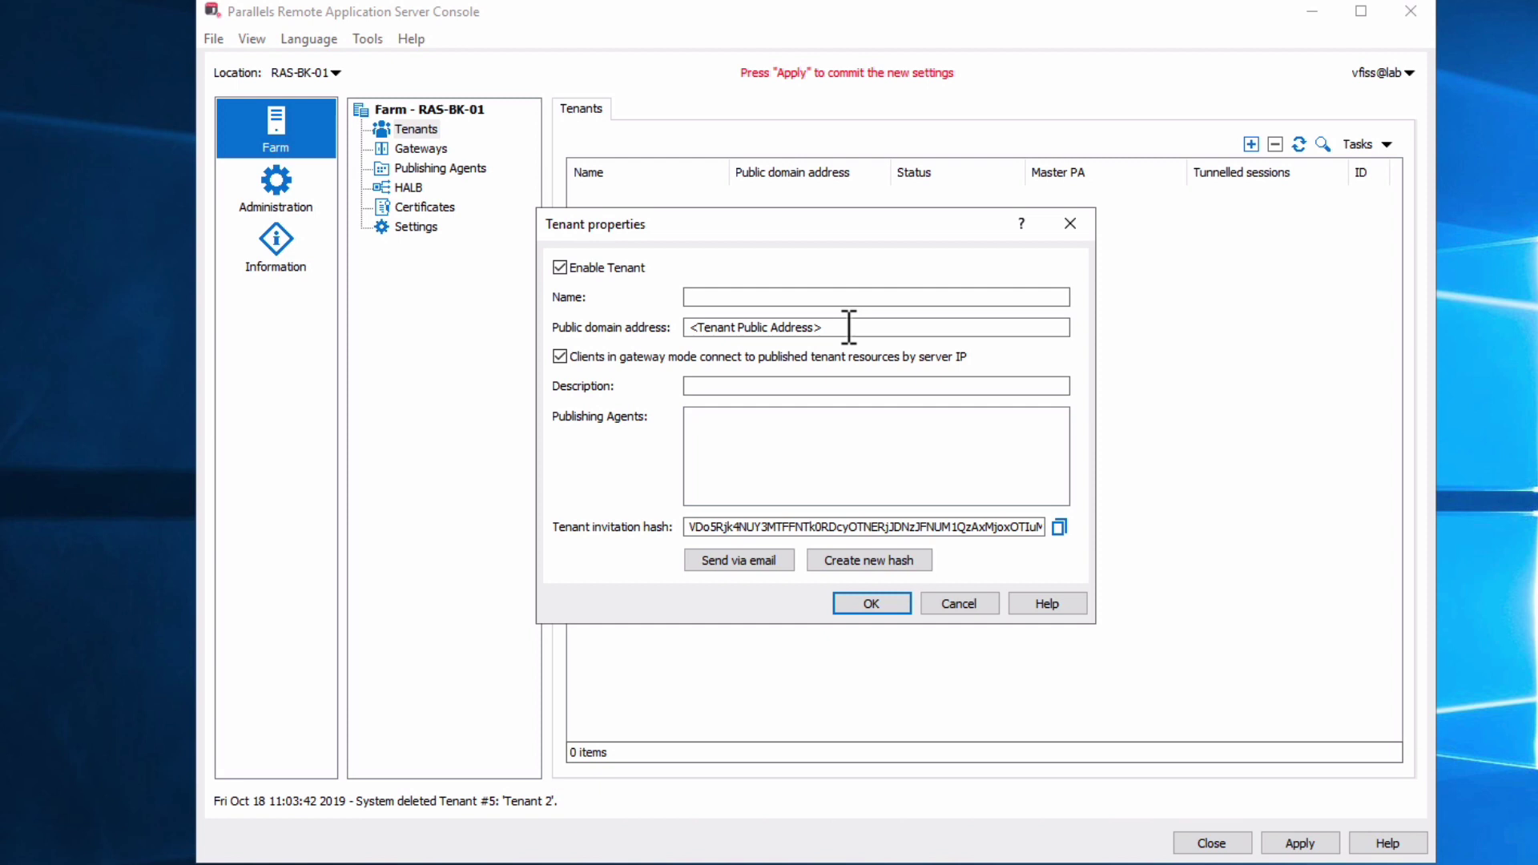
type("Te")
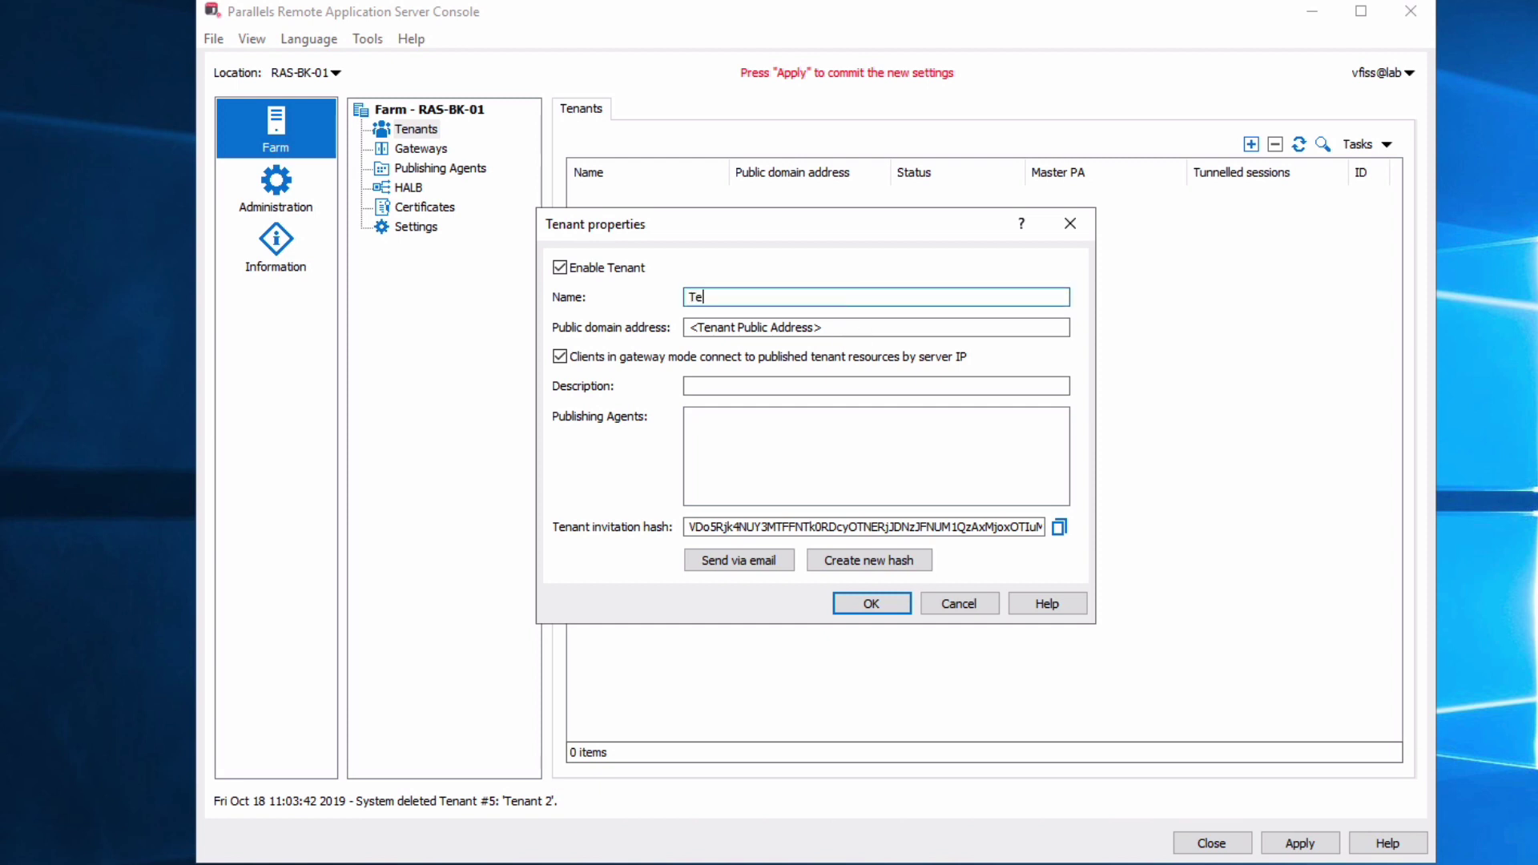
type("nan")
type("t 1")
left_click(758, 327)
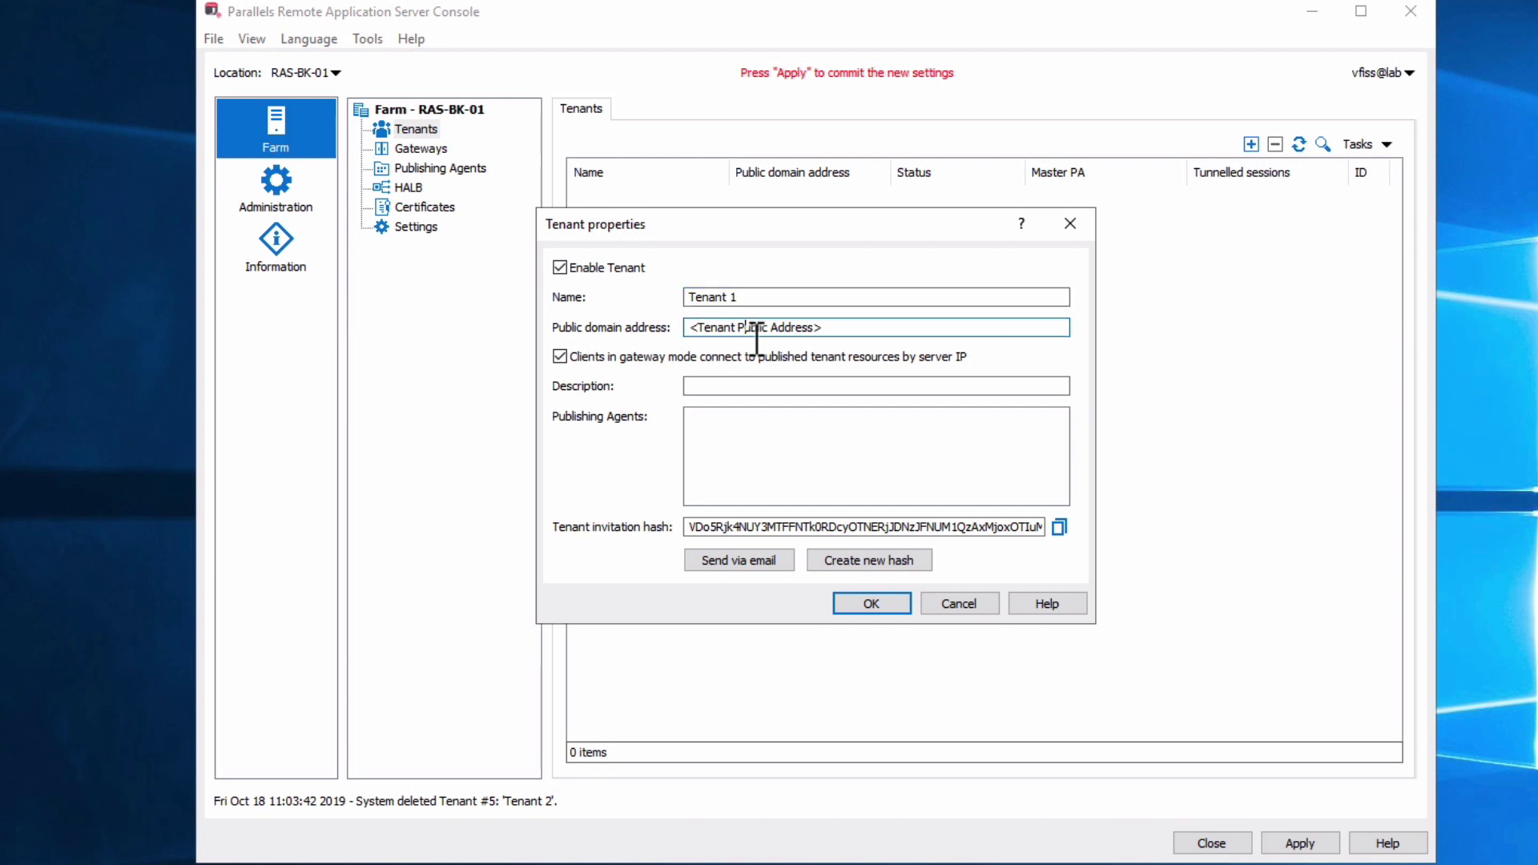
left_click_drag(832, 328, 692, 329)
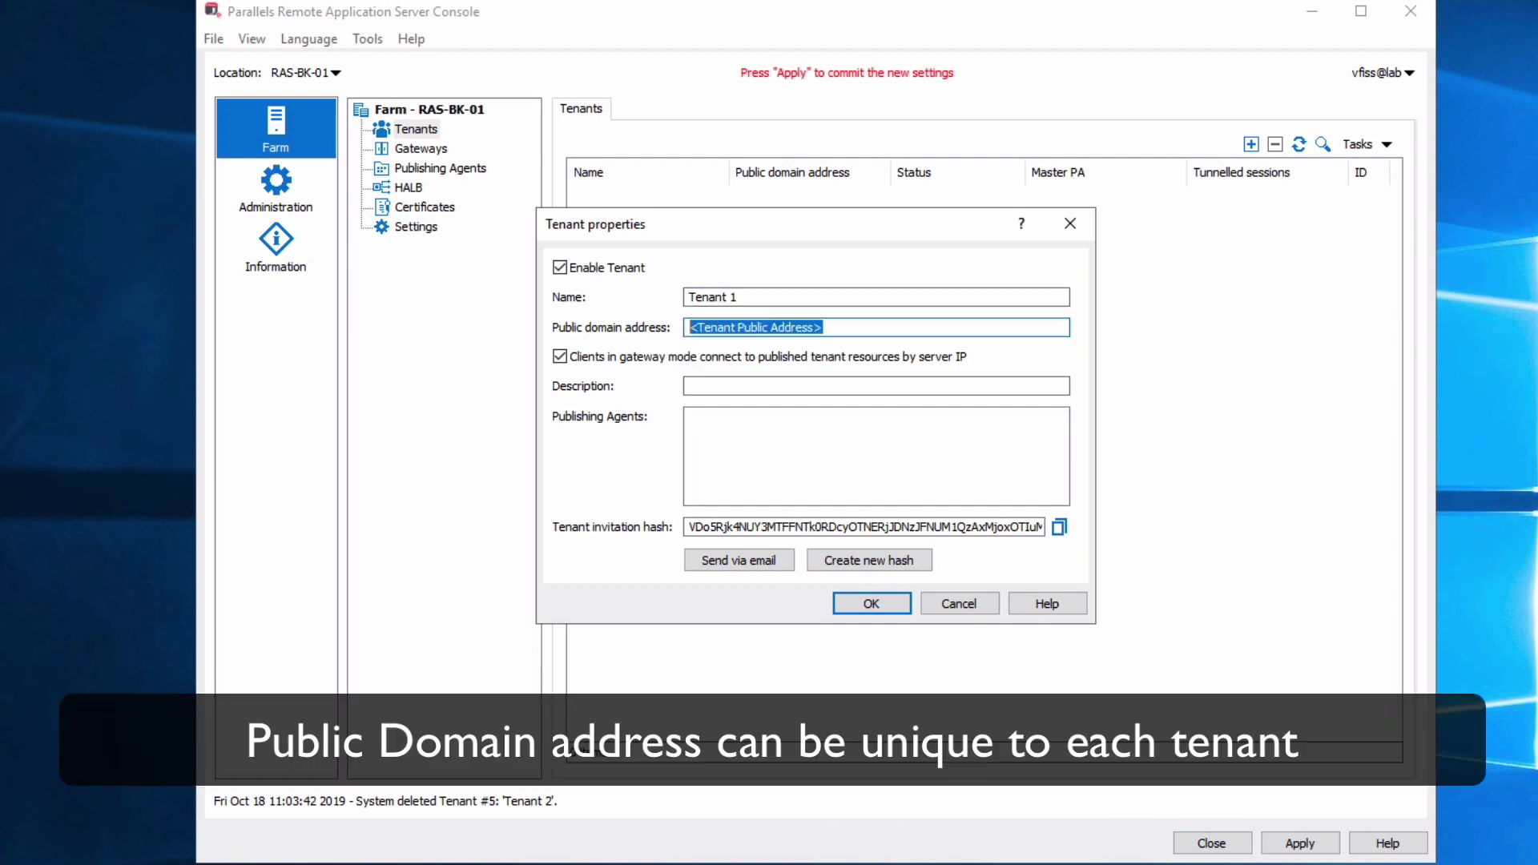
type("tenan")
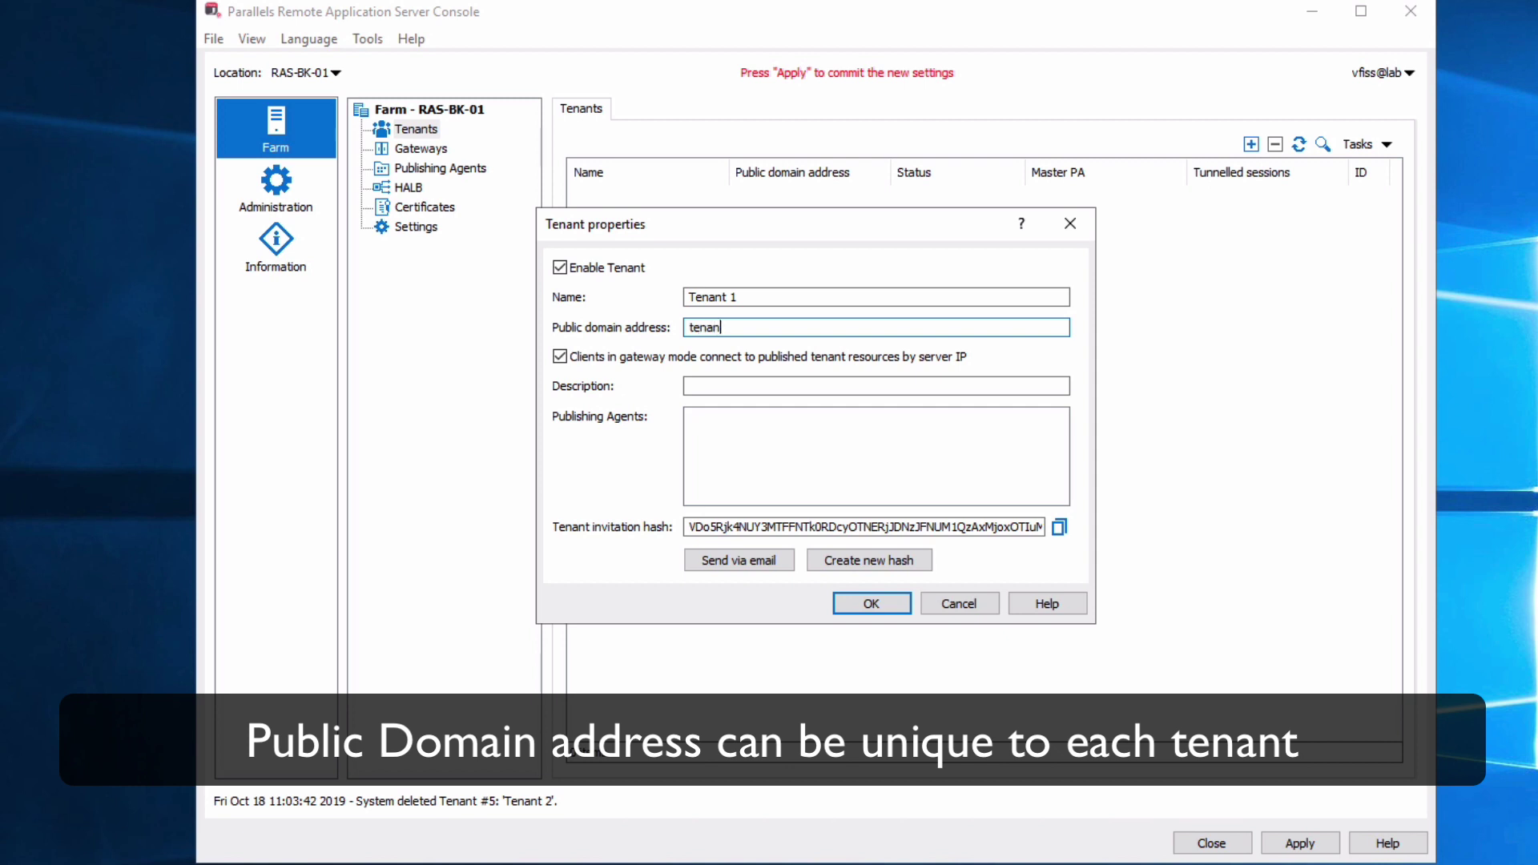
type("t1.lab")
type(".poc")
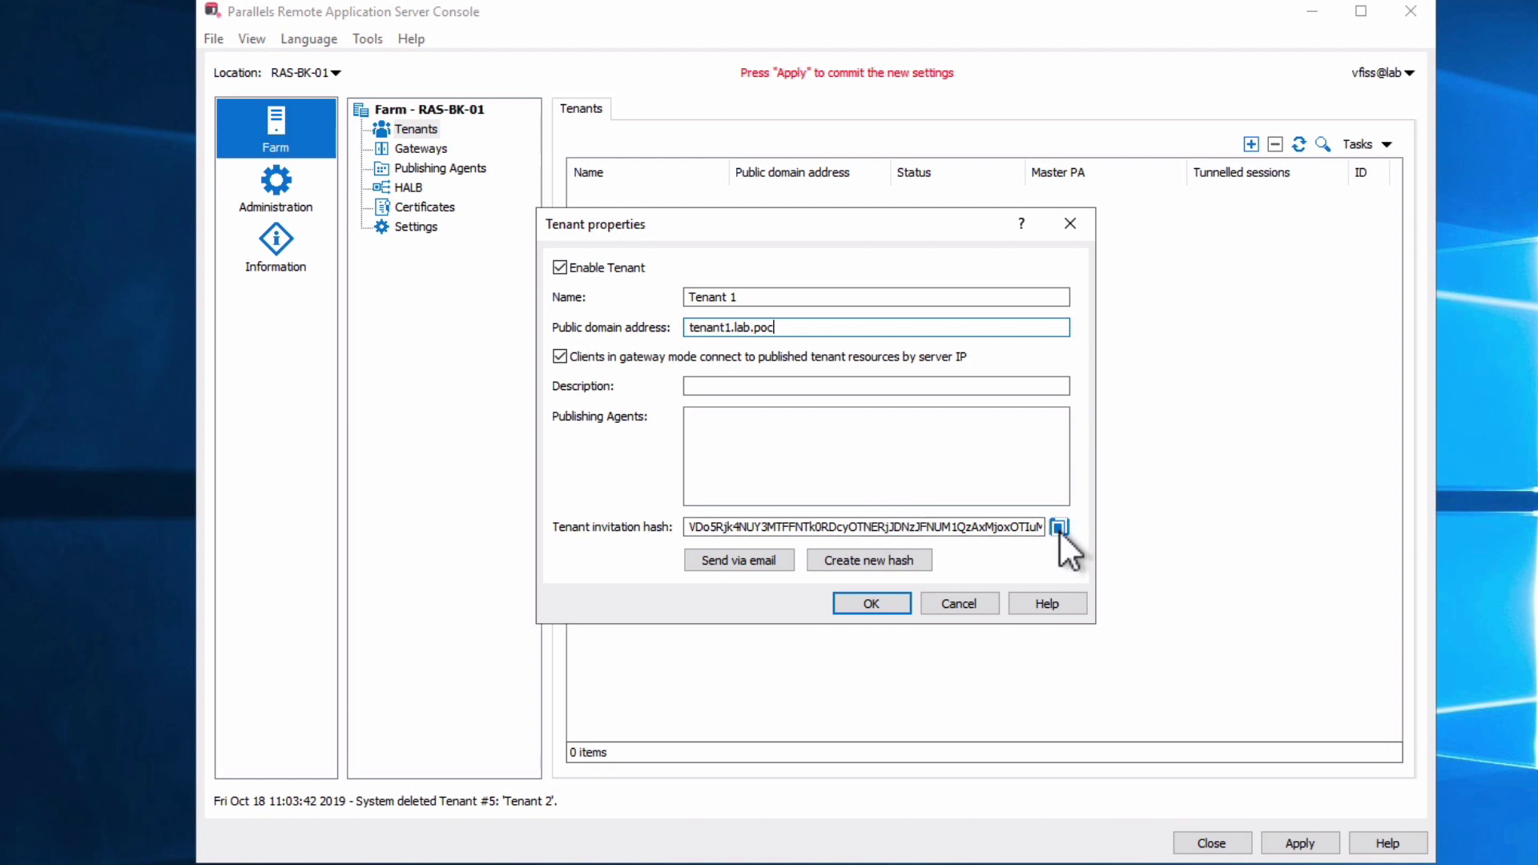
left_click(872, 603)
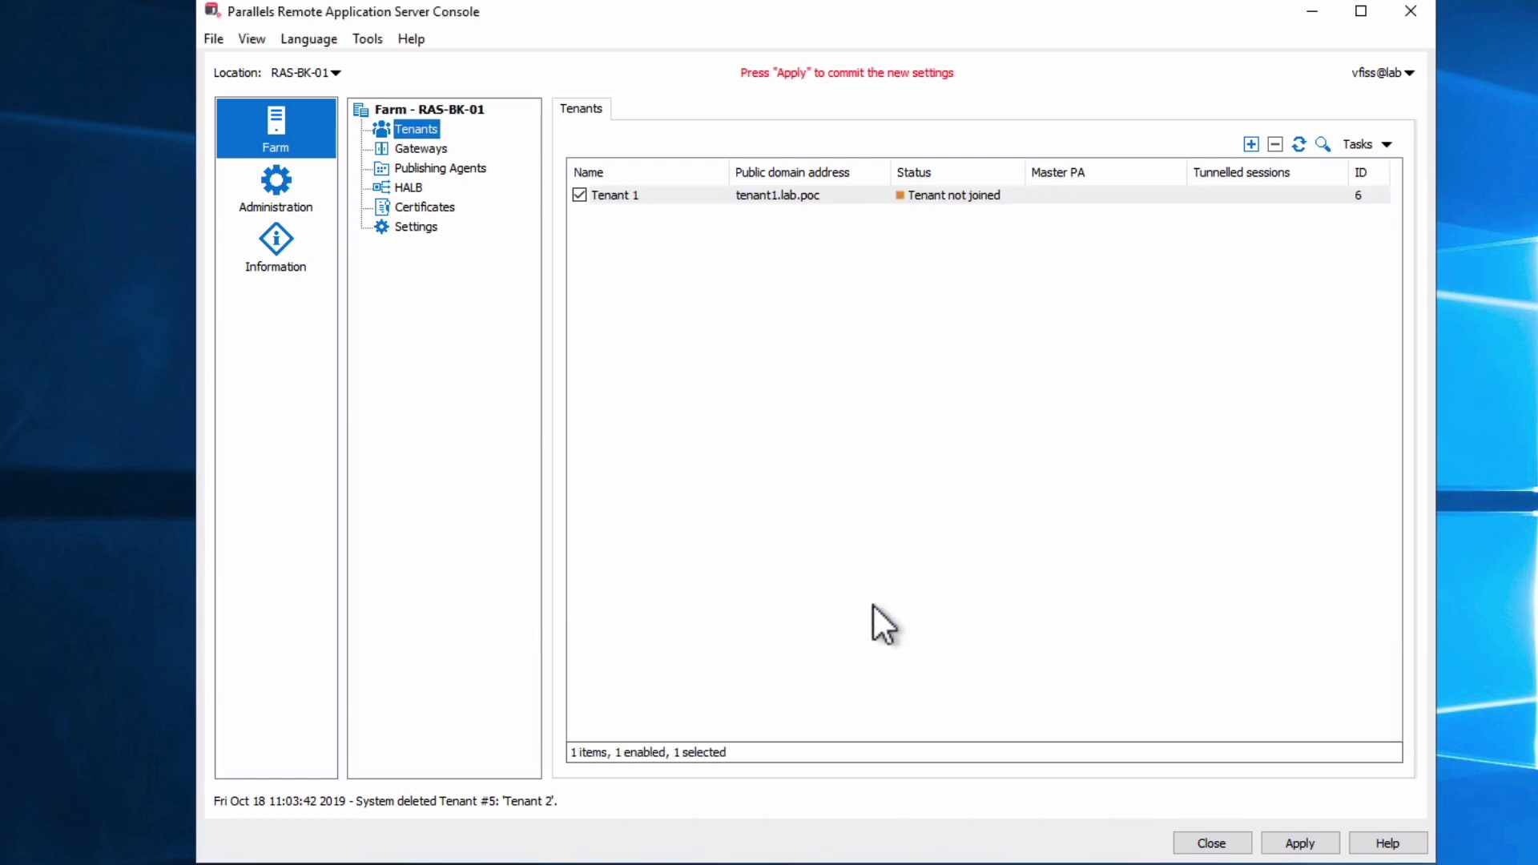
Apply the new tenant settings and log off the RAS-BK-01 farm.
left_click(1300, 842)
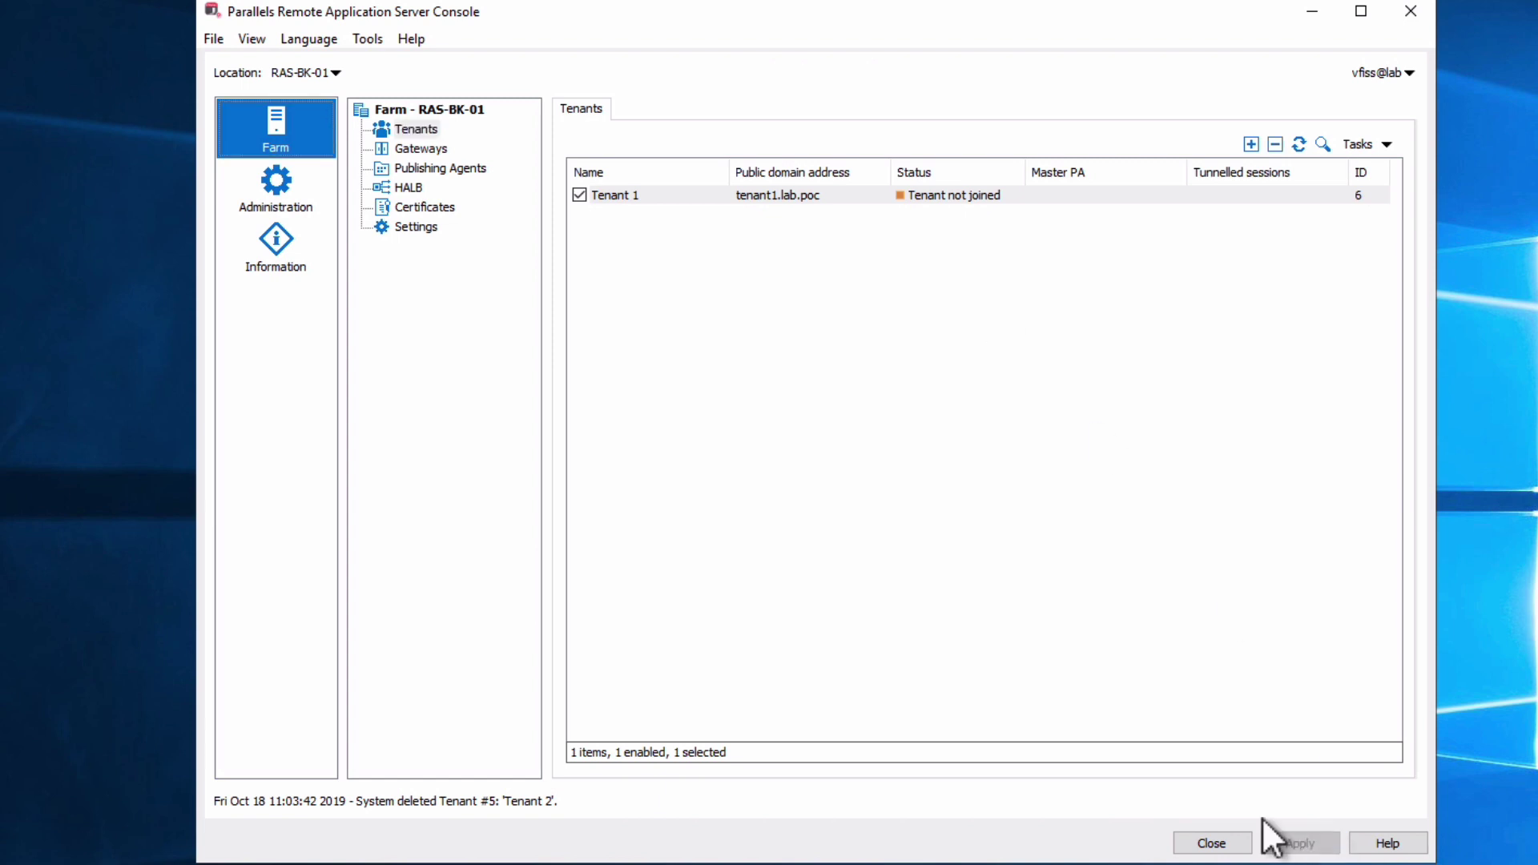
left_click(215, 39)
left_click(252, 102)
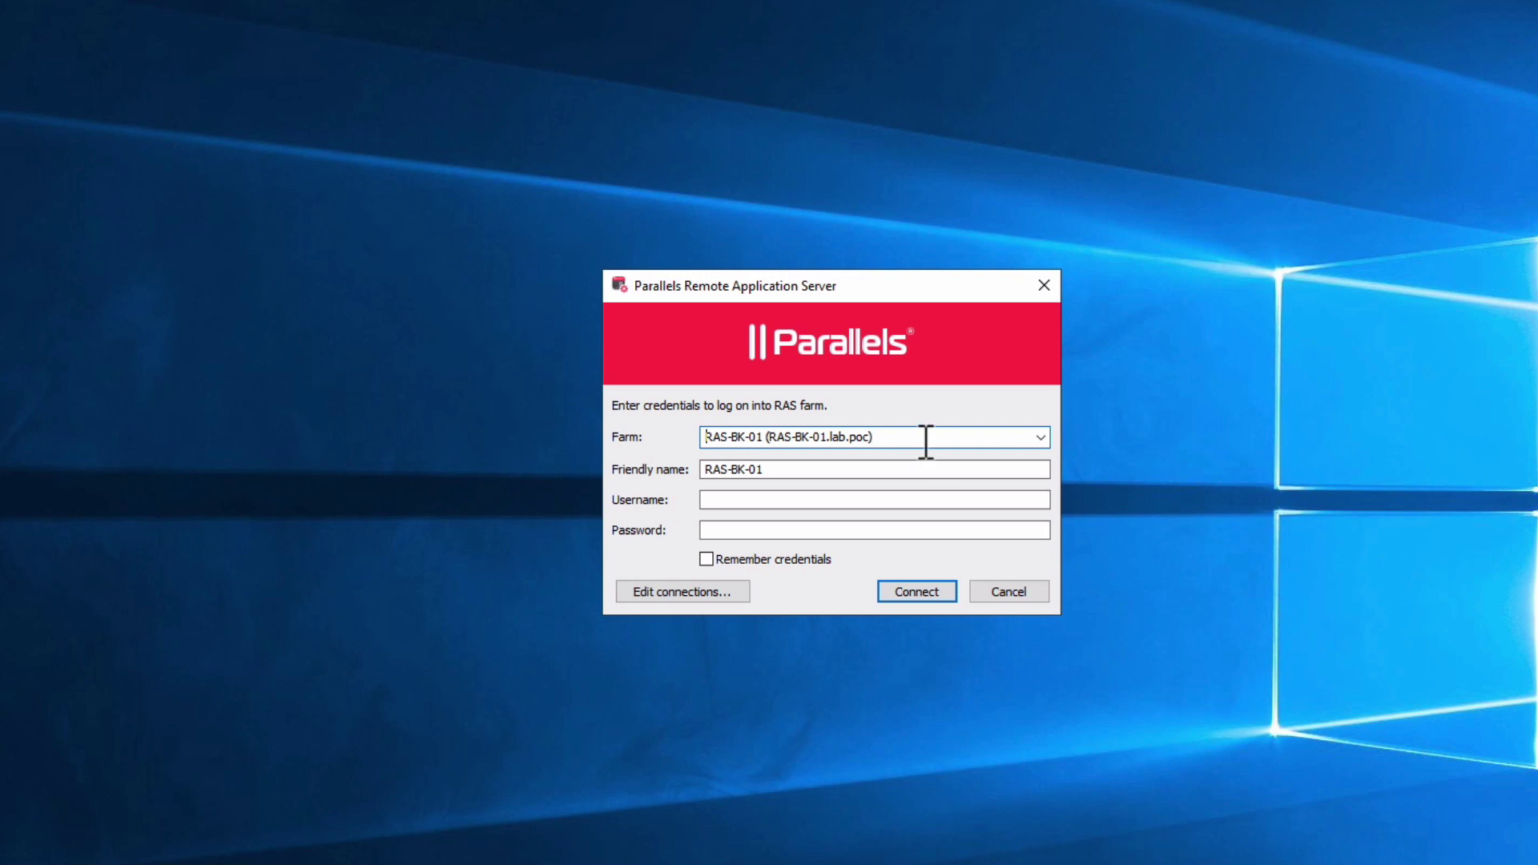
Log on to the RASLAB-HyperV farm, retrying the password after an authentication failure.
left_click(1040, 436)
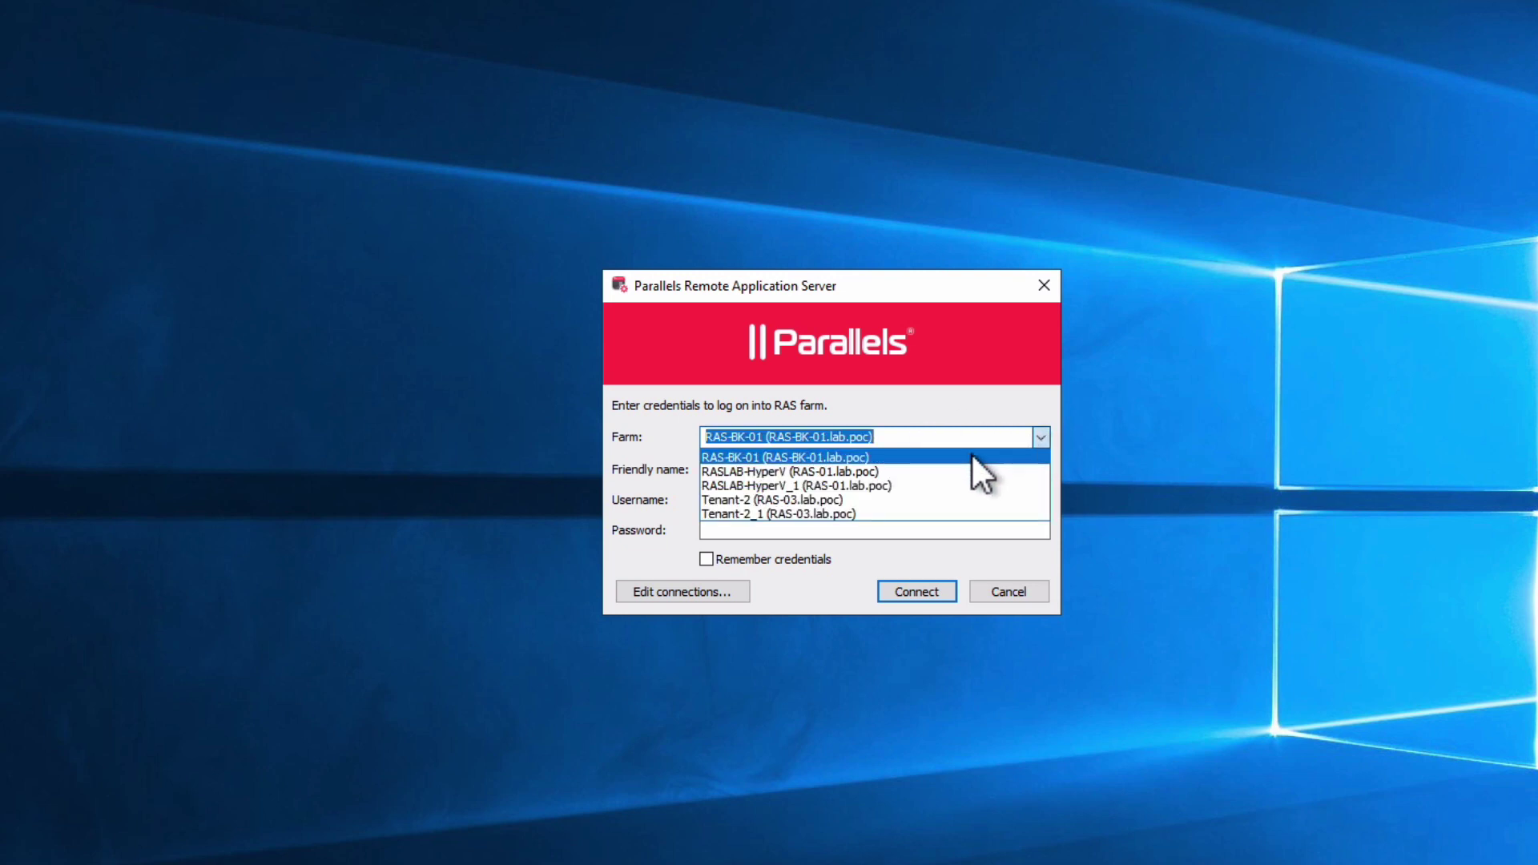
left_click(896, 472)
left_click(794, 503)
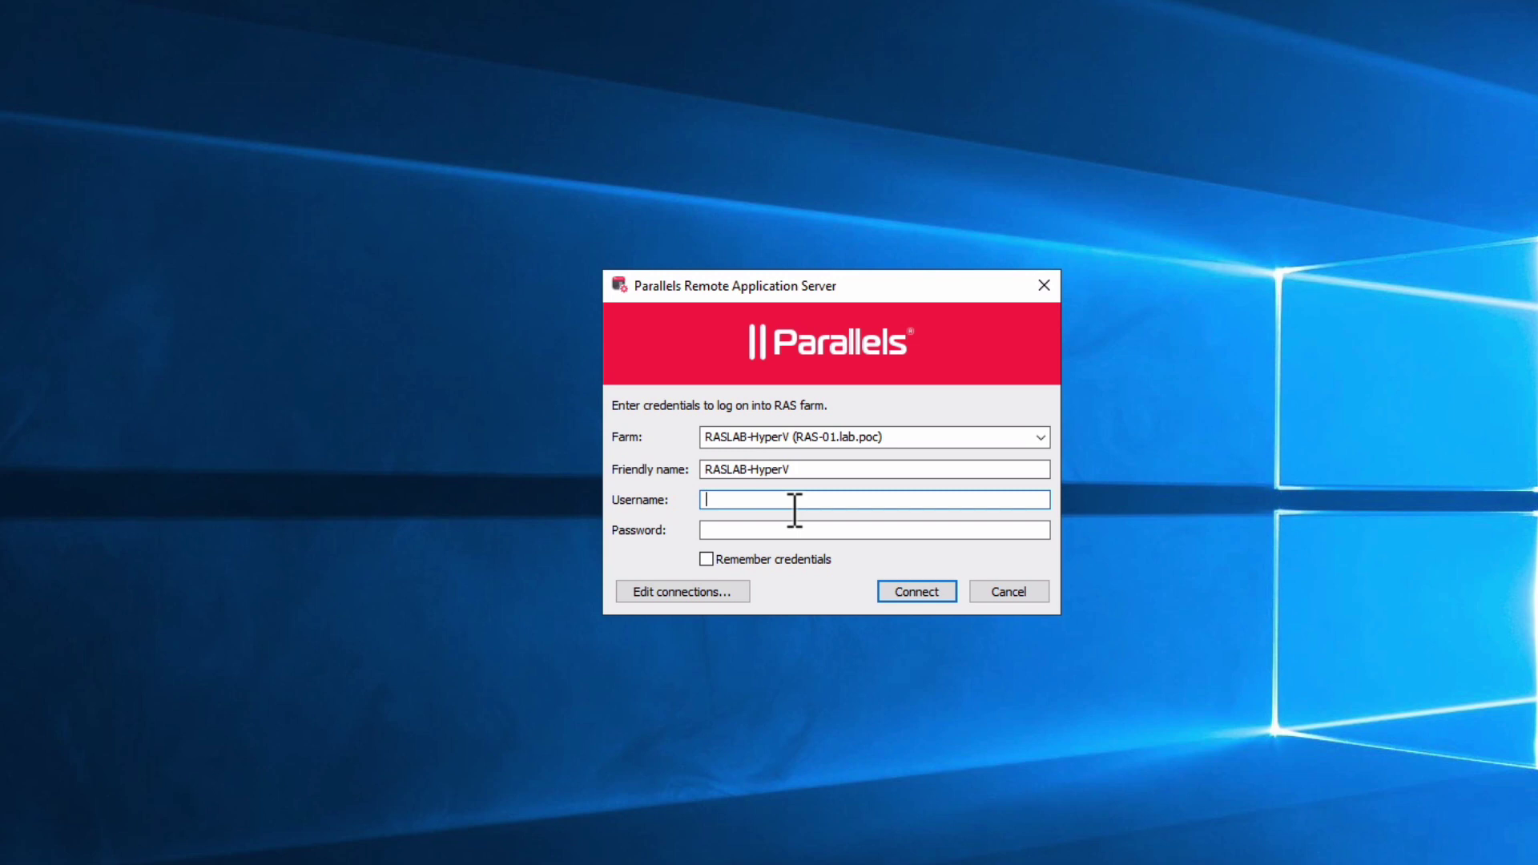
key("Tab")
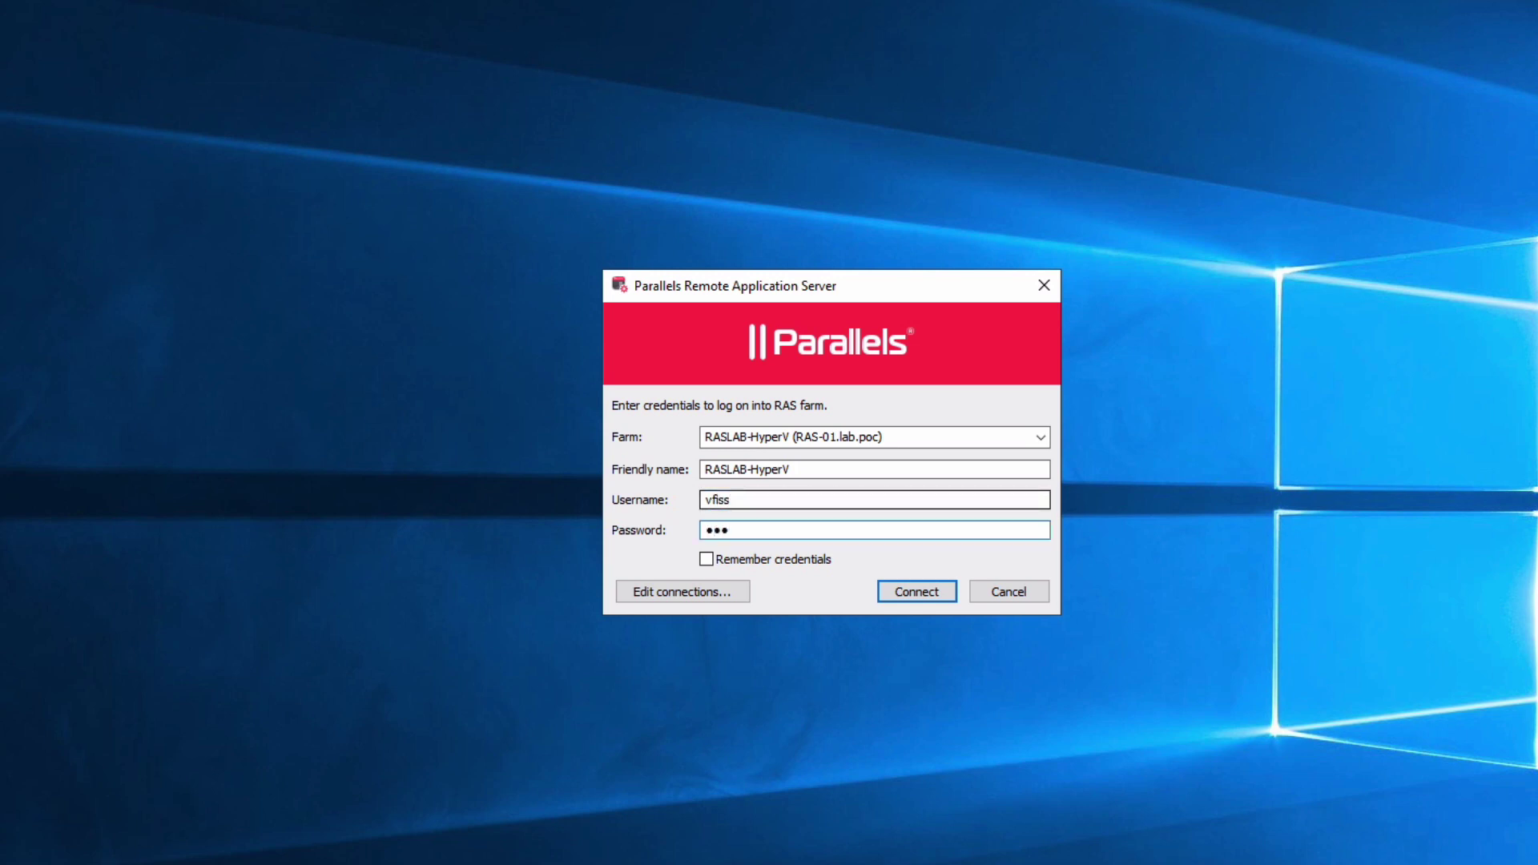
key("Return")
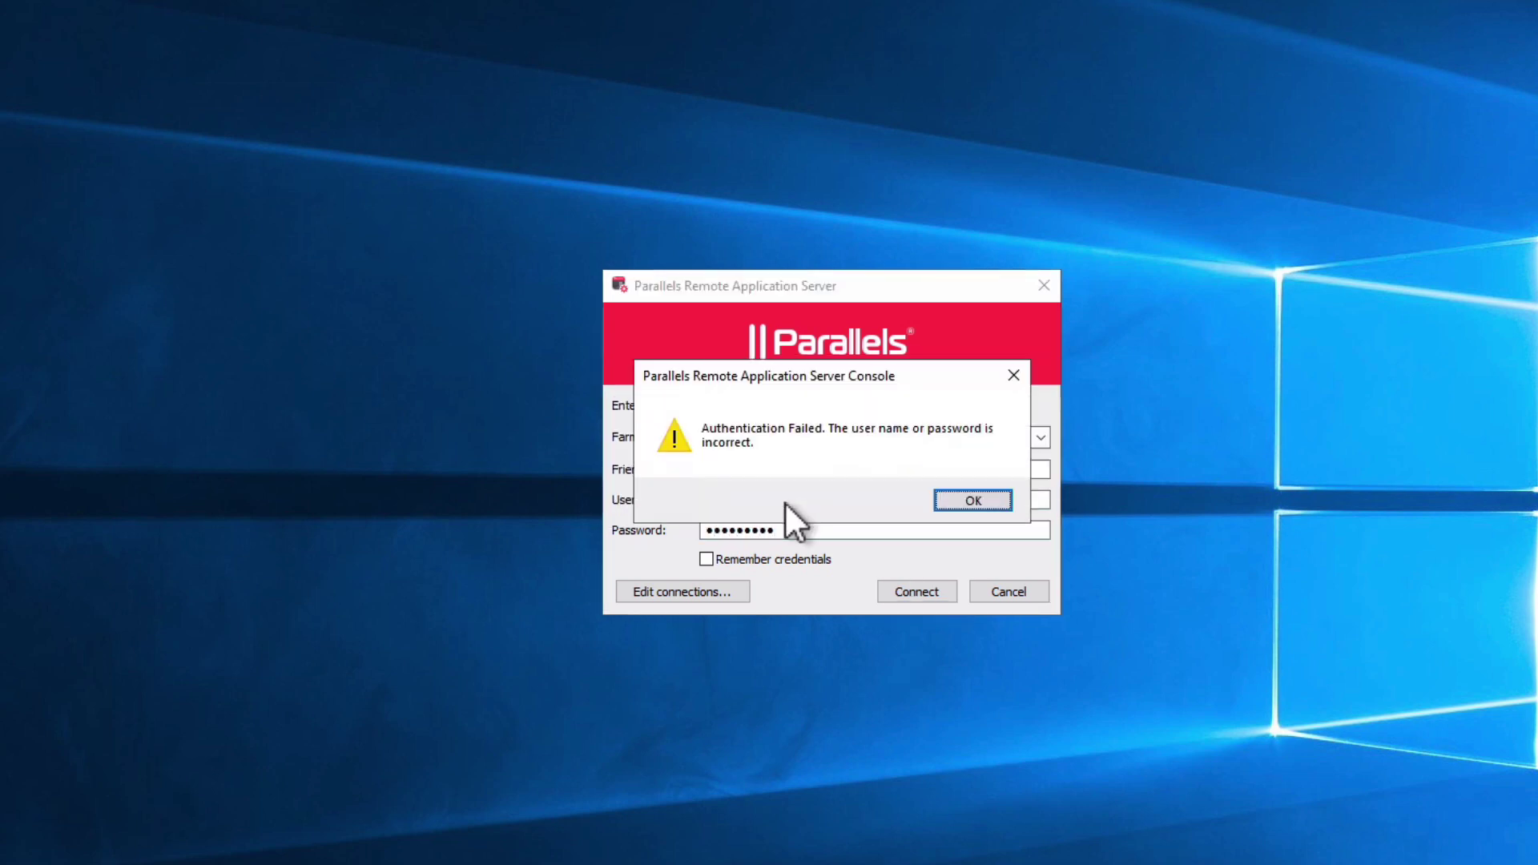
left_click(1006, 506)
left_click_drag(779, 530, 645, 530)
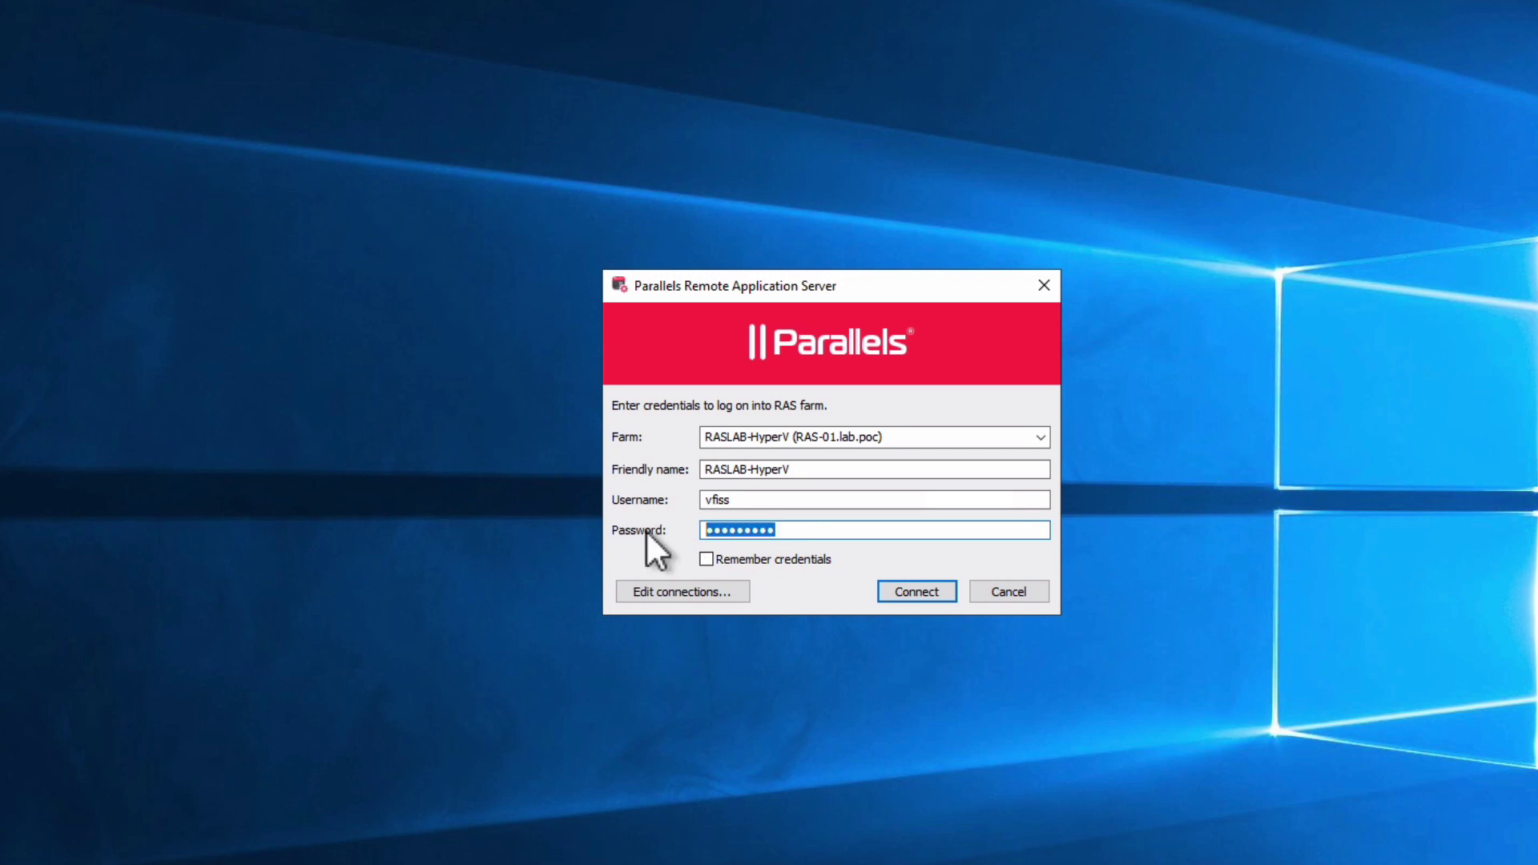
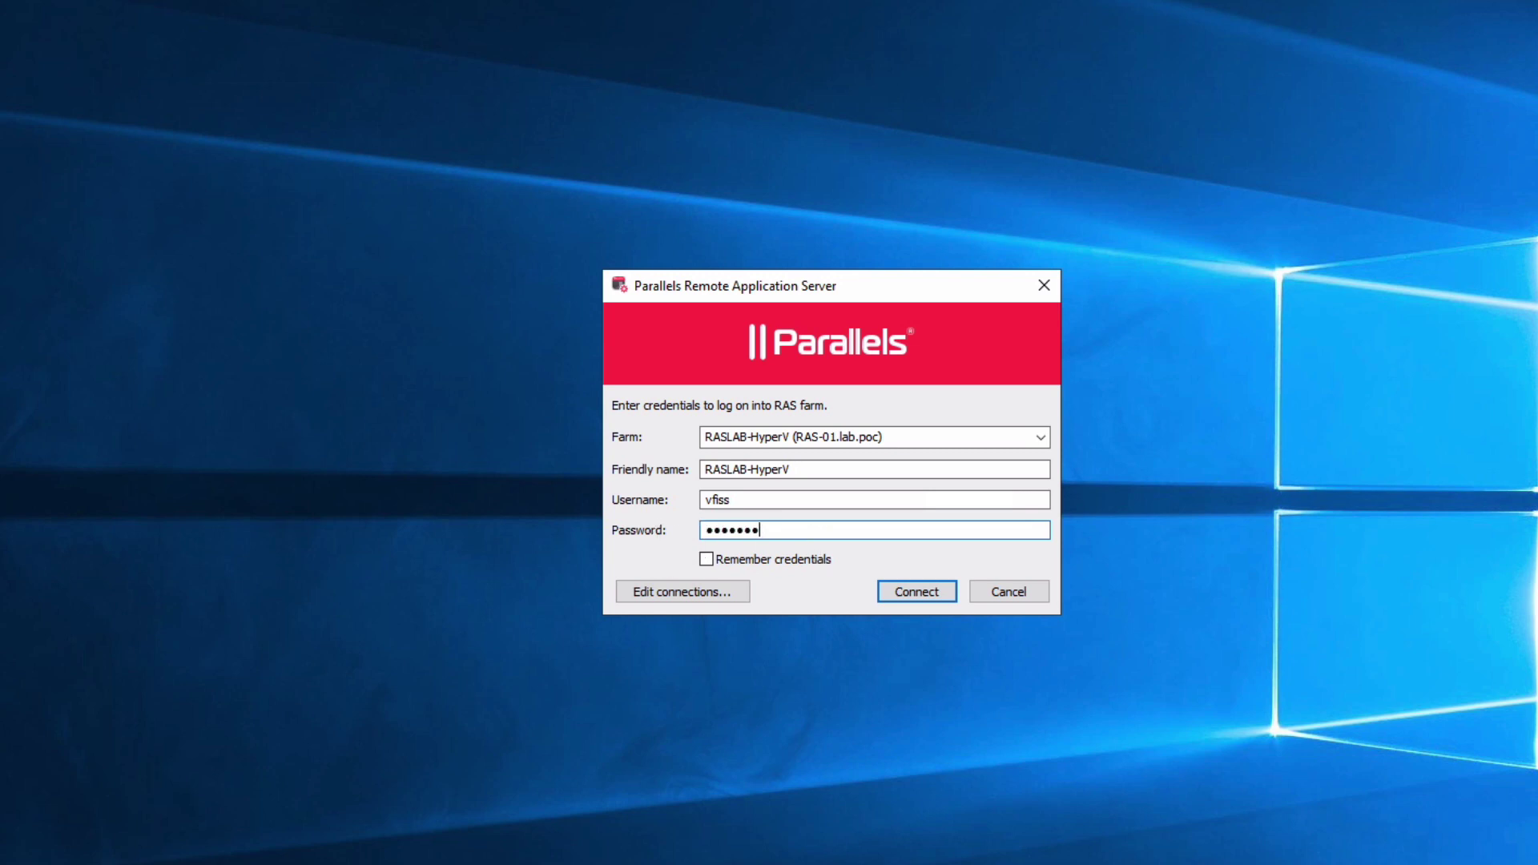
key("Return")
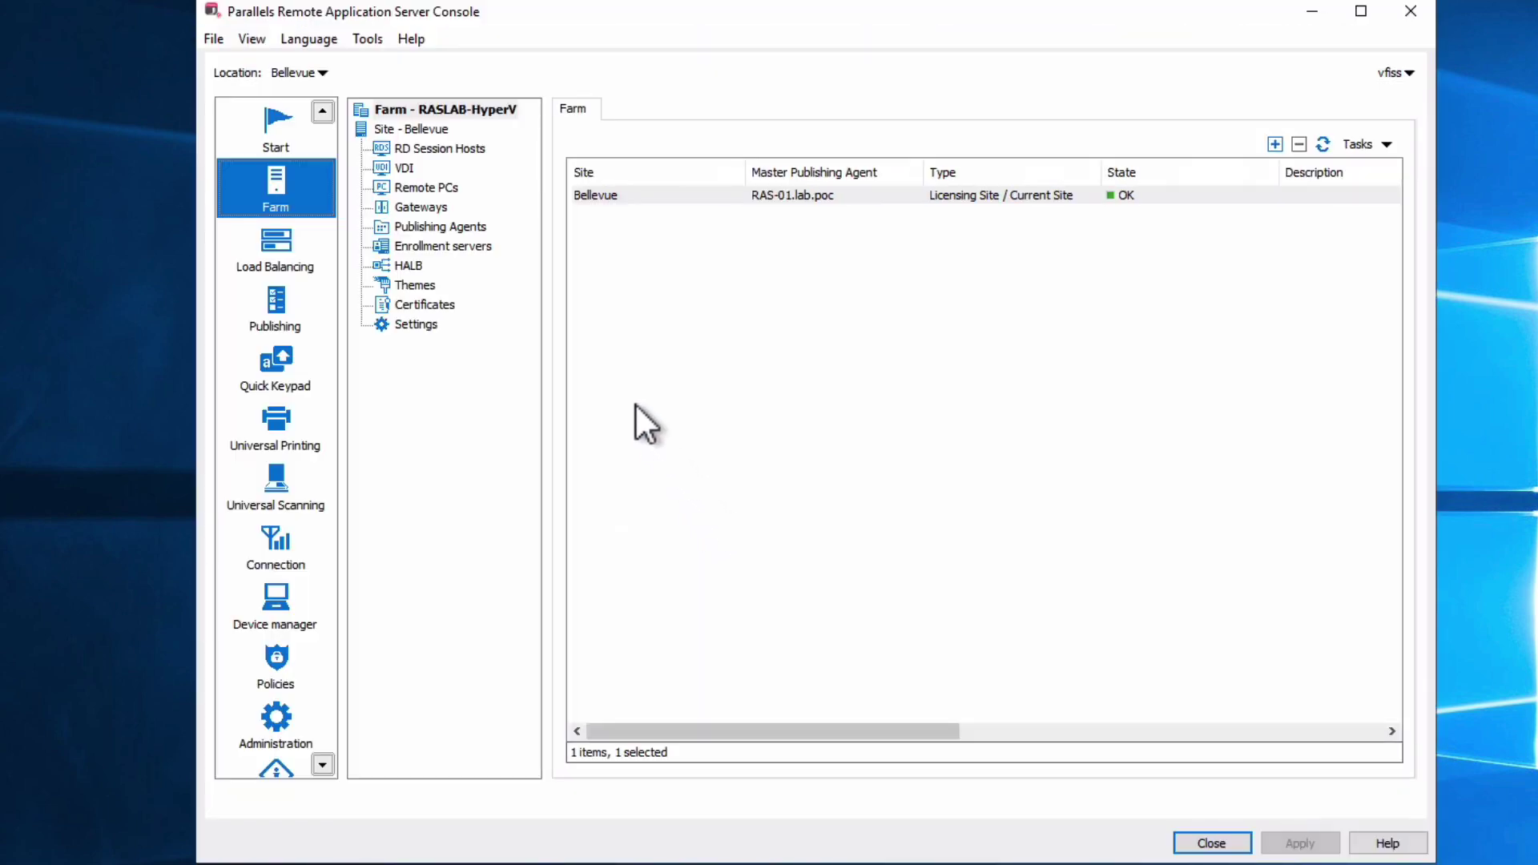
Unjoin the Bellevue site from its current tenant broker RAS-BK-01.
left_click(419, 130)
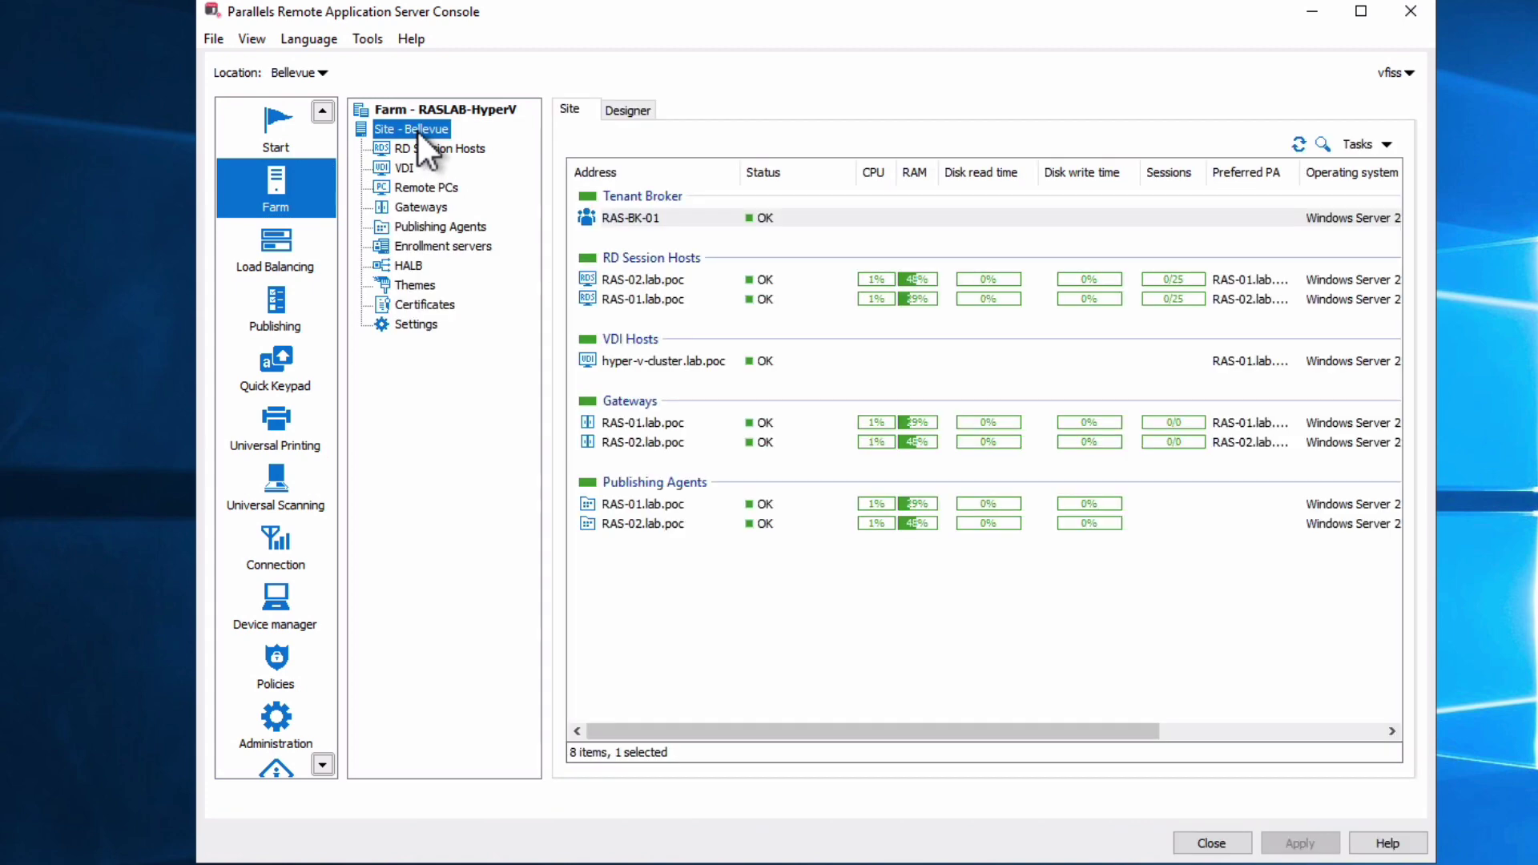
left_click(1365, 144)
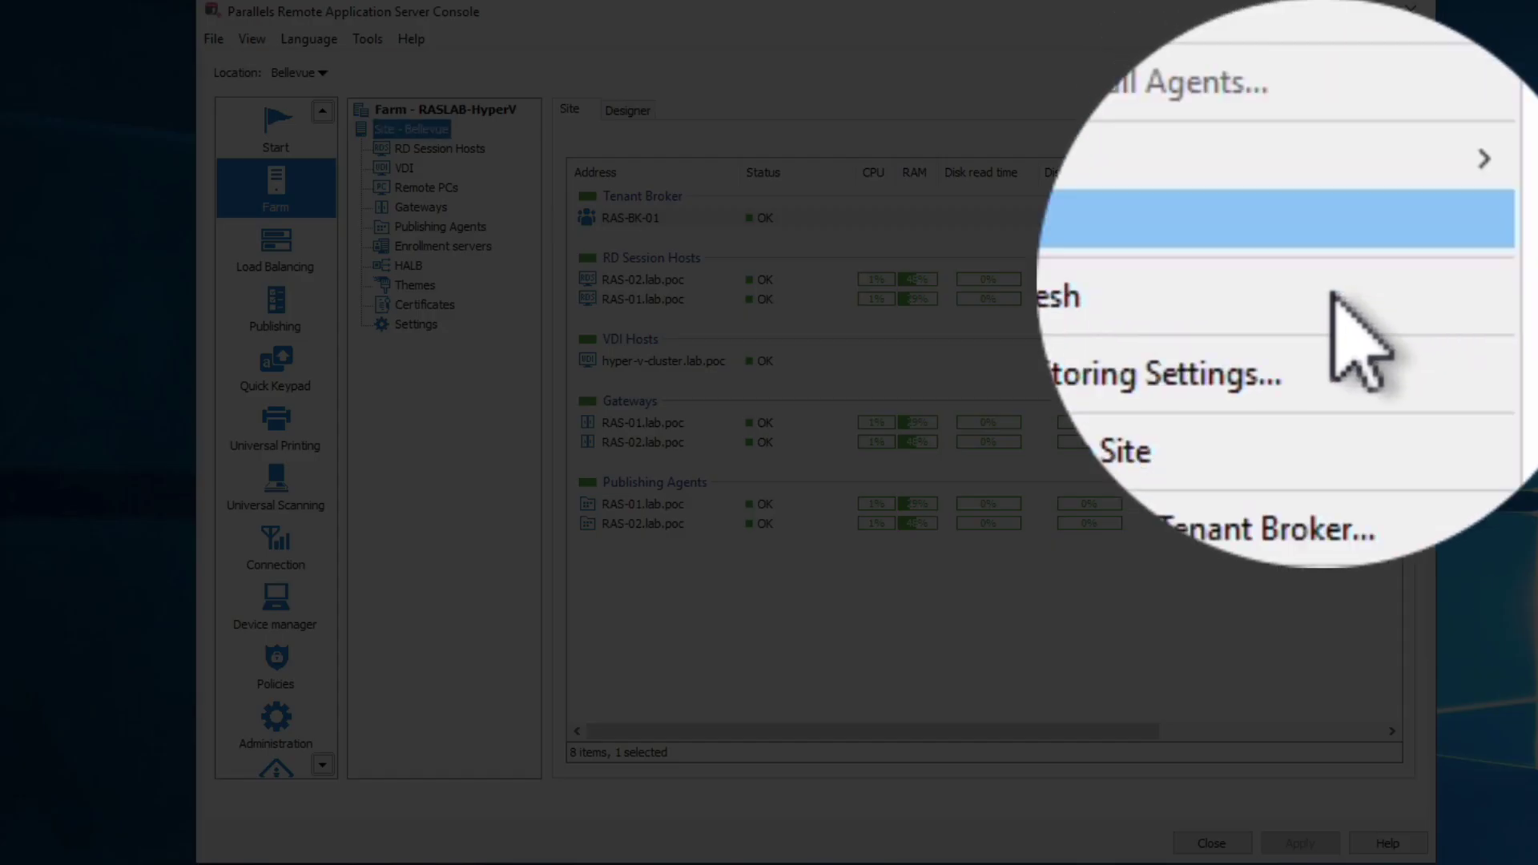
left_click(1224, 387)
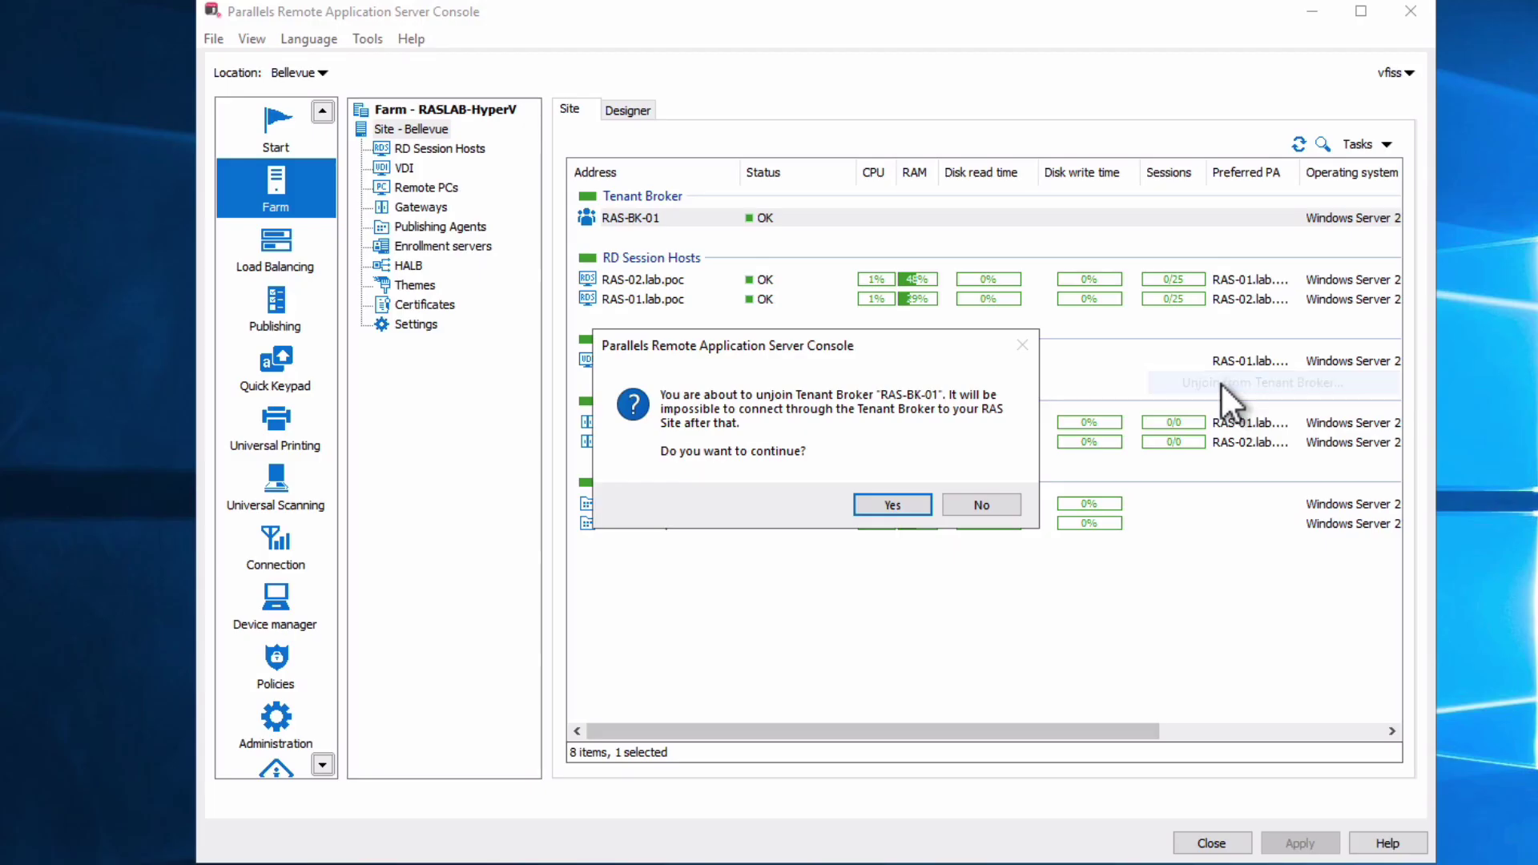
left_click(922, 501)
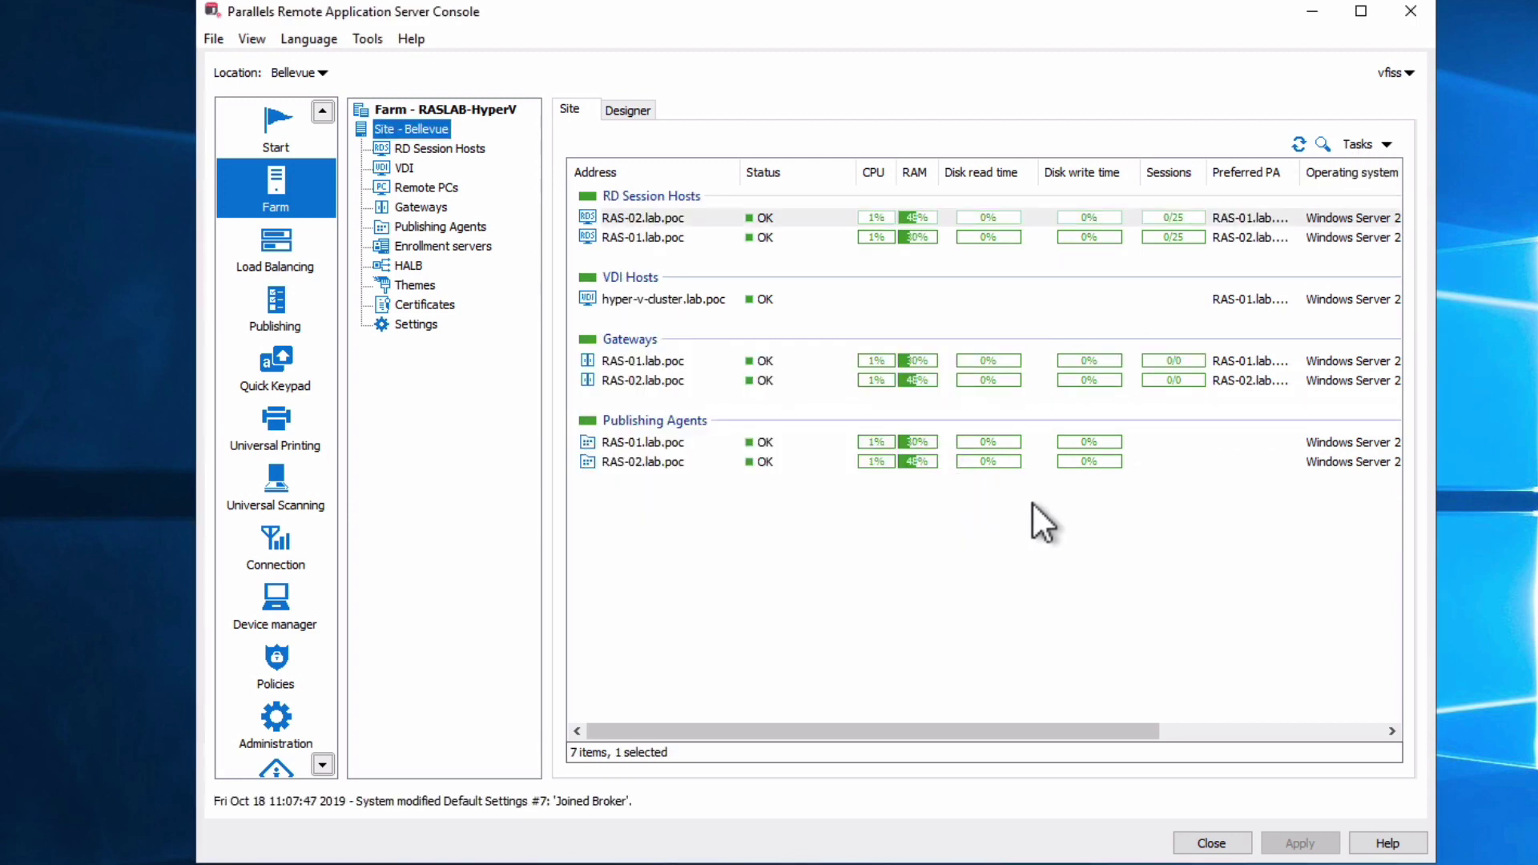
Join the Bellevue site to the tenant broker using the pasted invitation hash.
left_click(1360, 148)
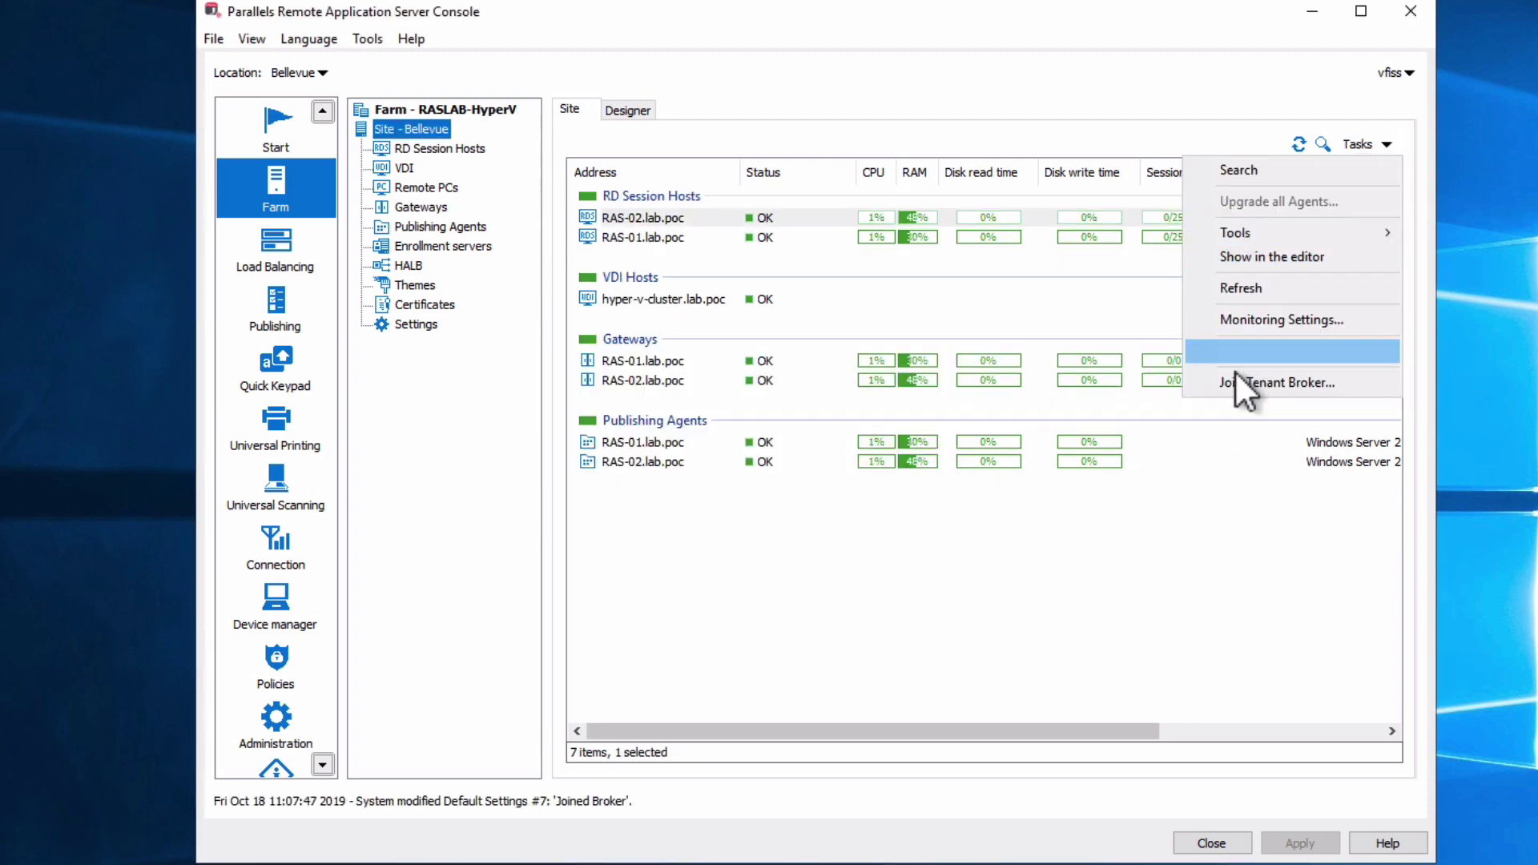
left_click(1255, 382)
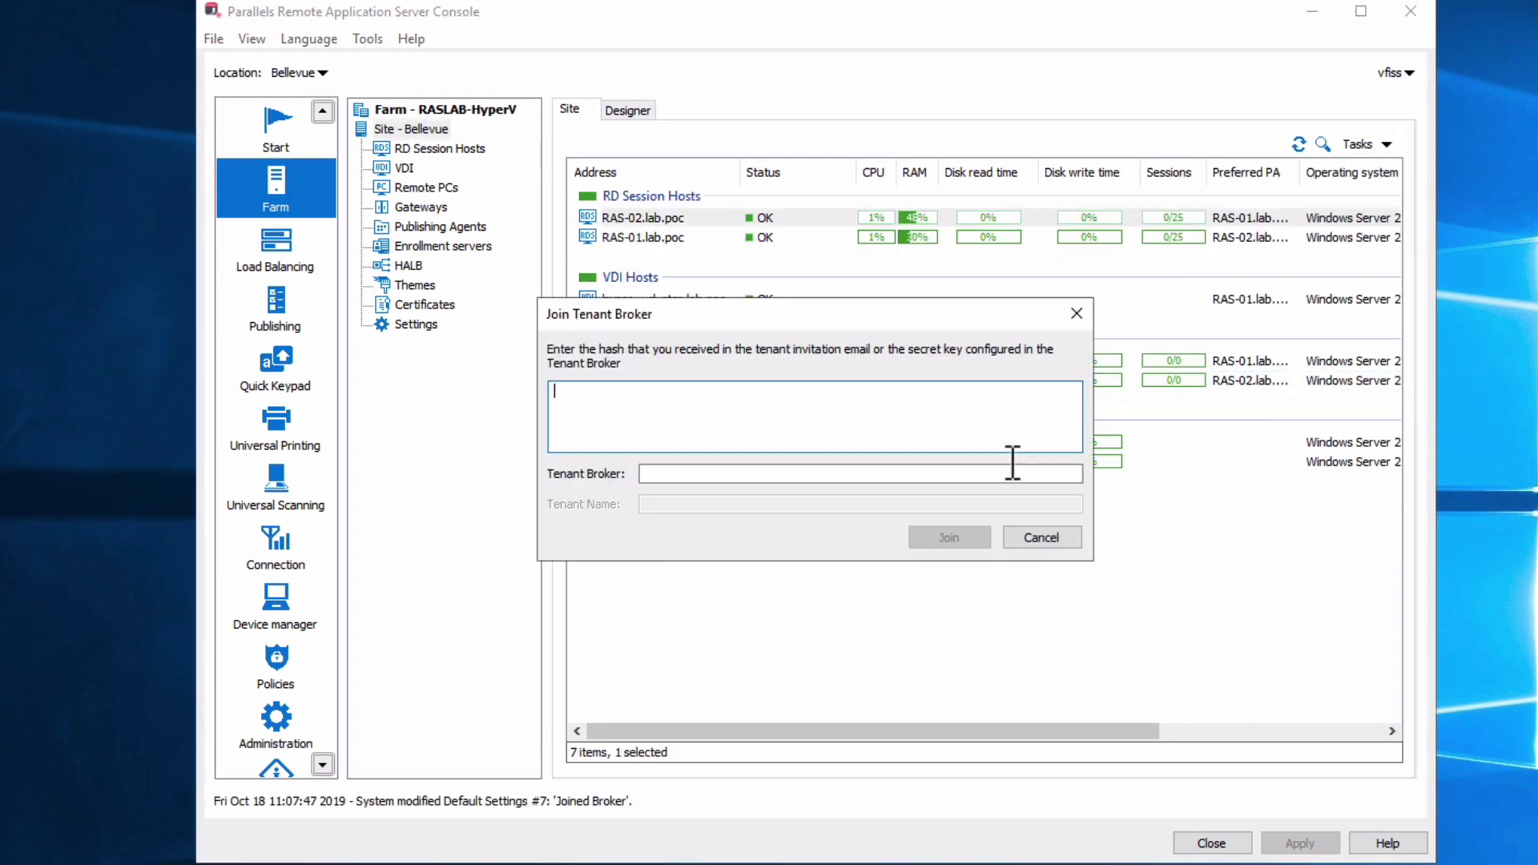
right_click(686, 409)
left_click(749, 507)
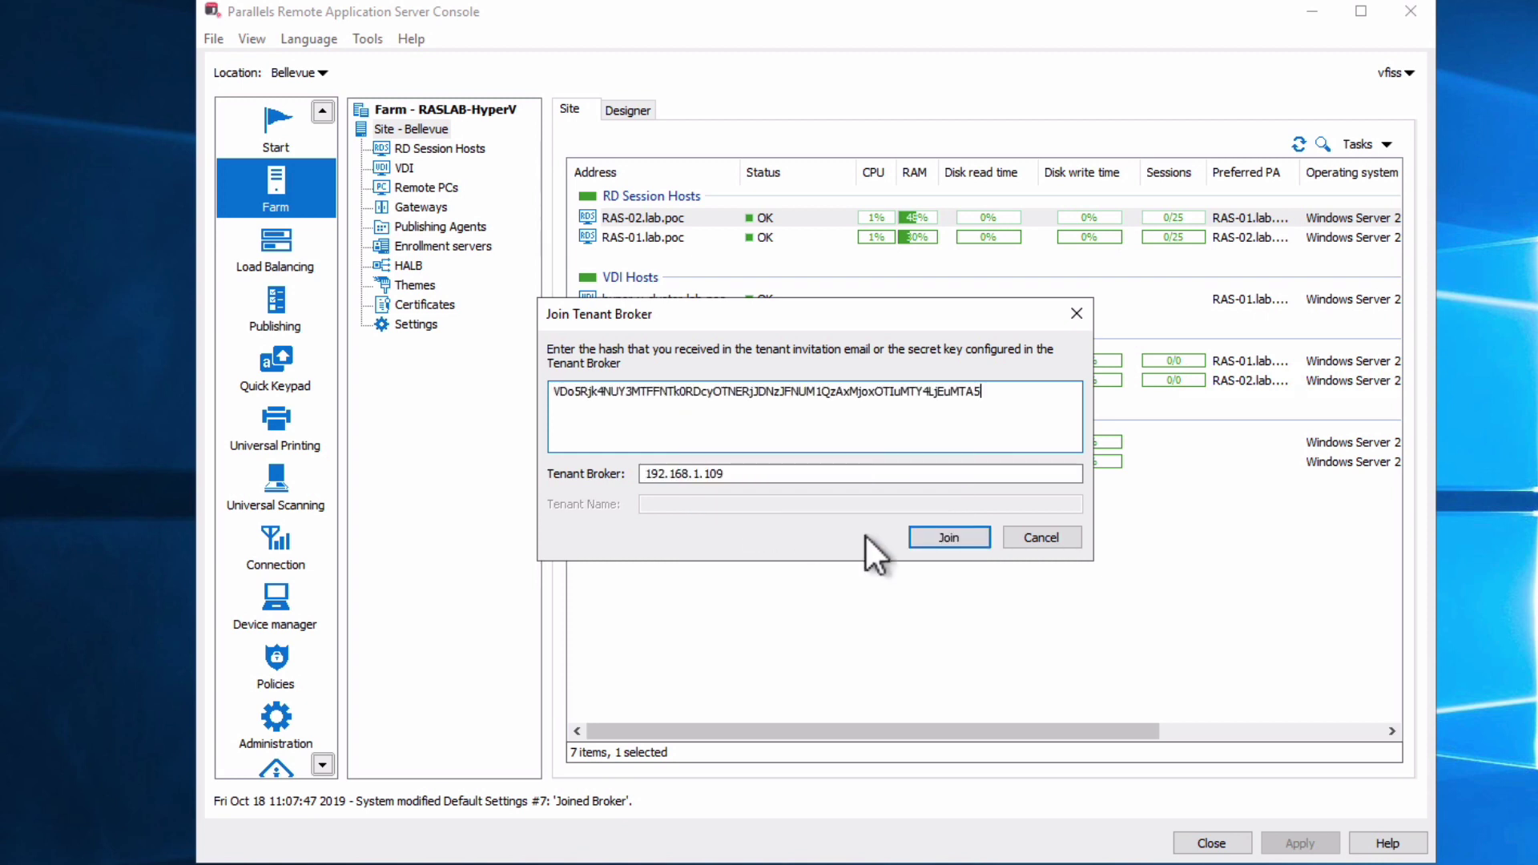
left_click(949, 537)
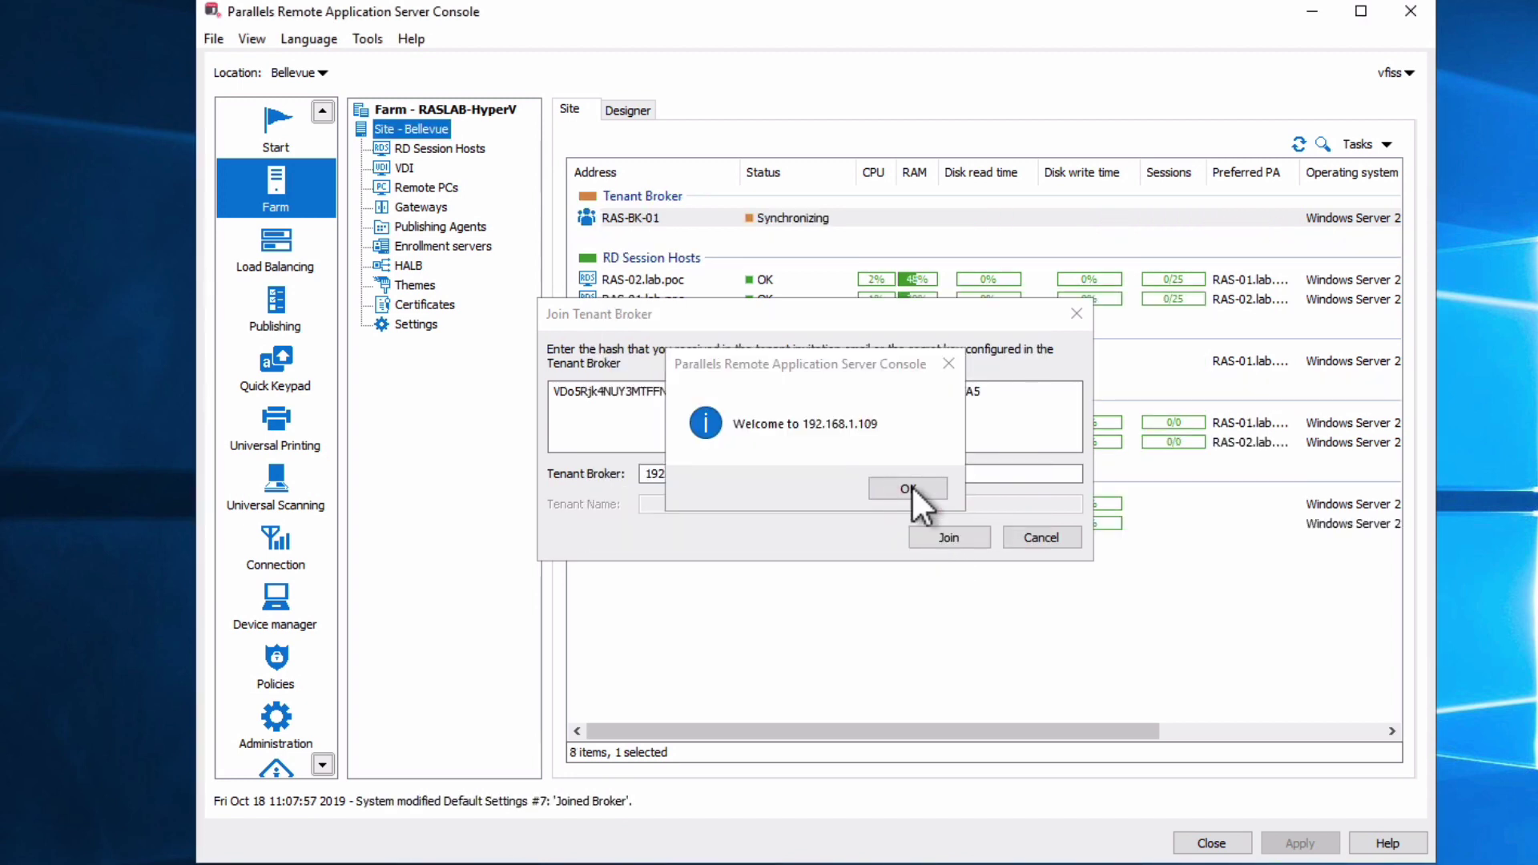
left_click(910, 488)
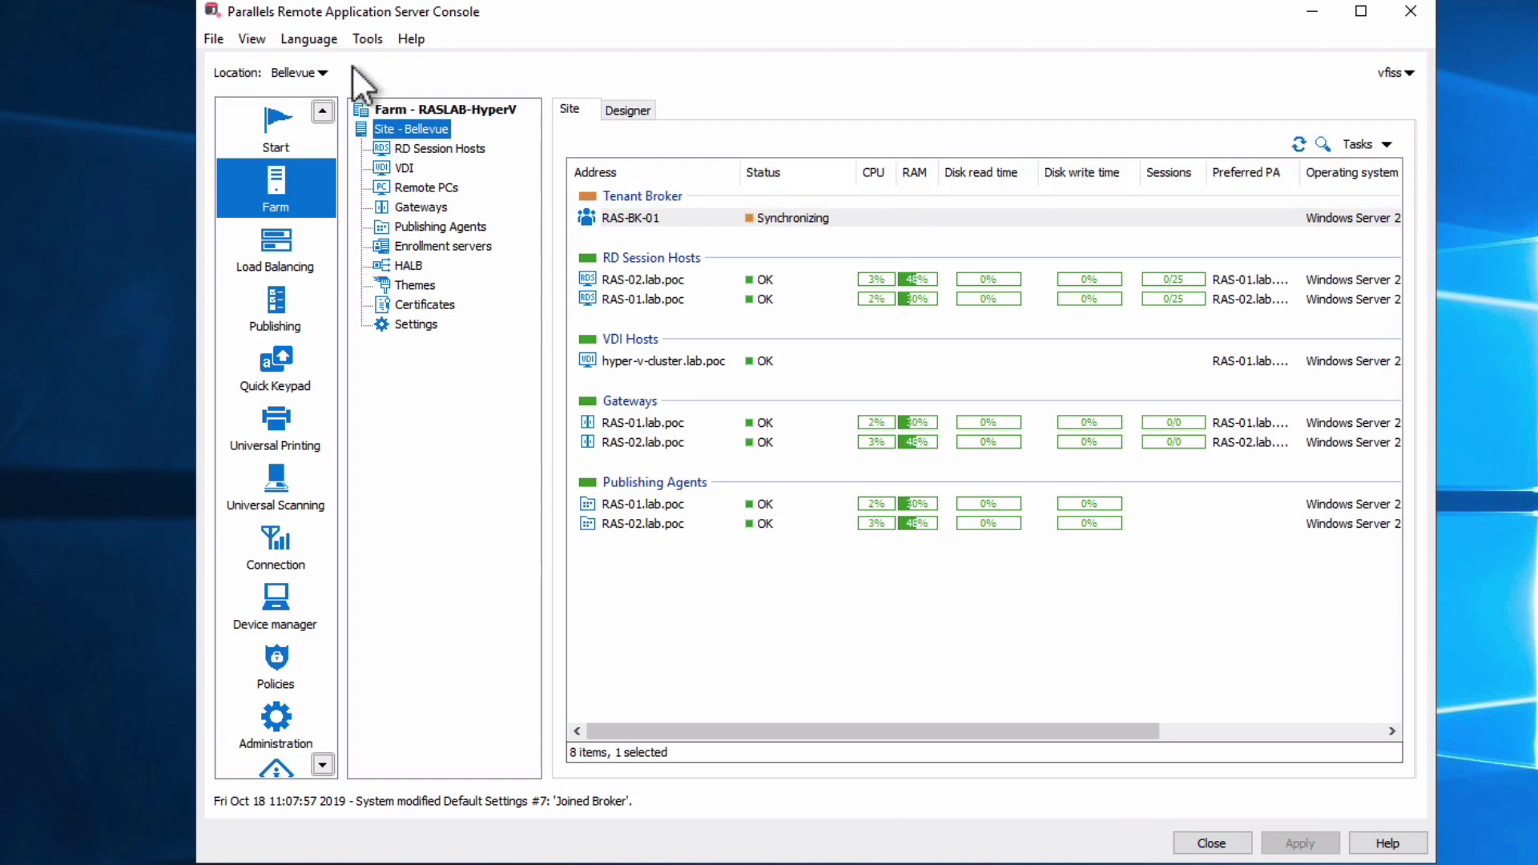
Log off and reconnect to the RAS-BK-01 broker farm with username and password.
left_click(213, 39)
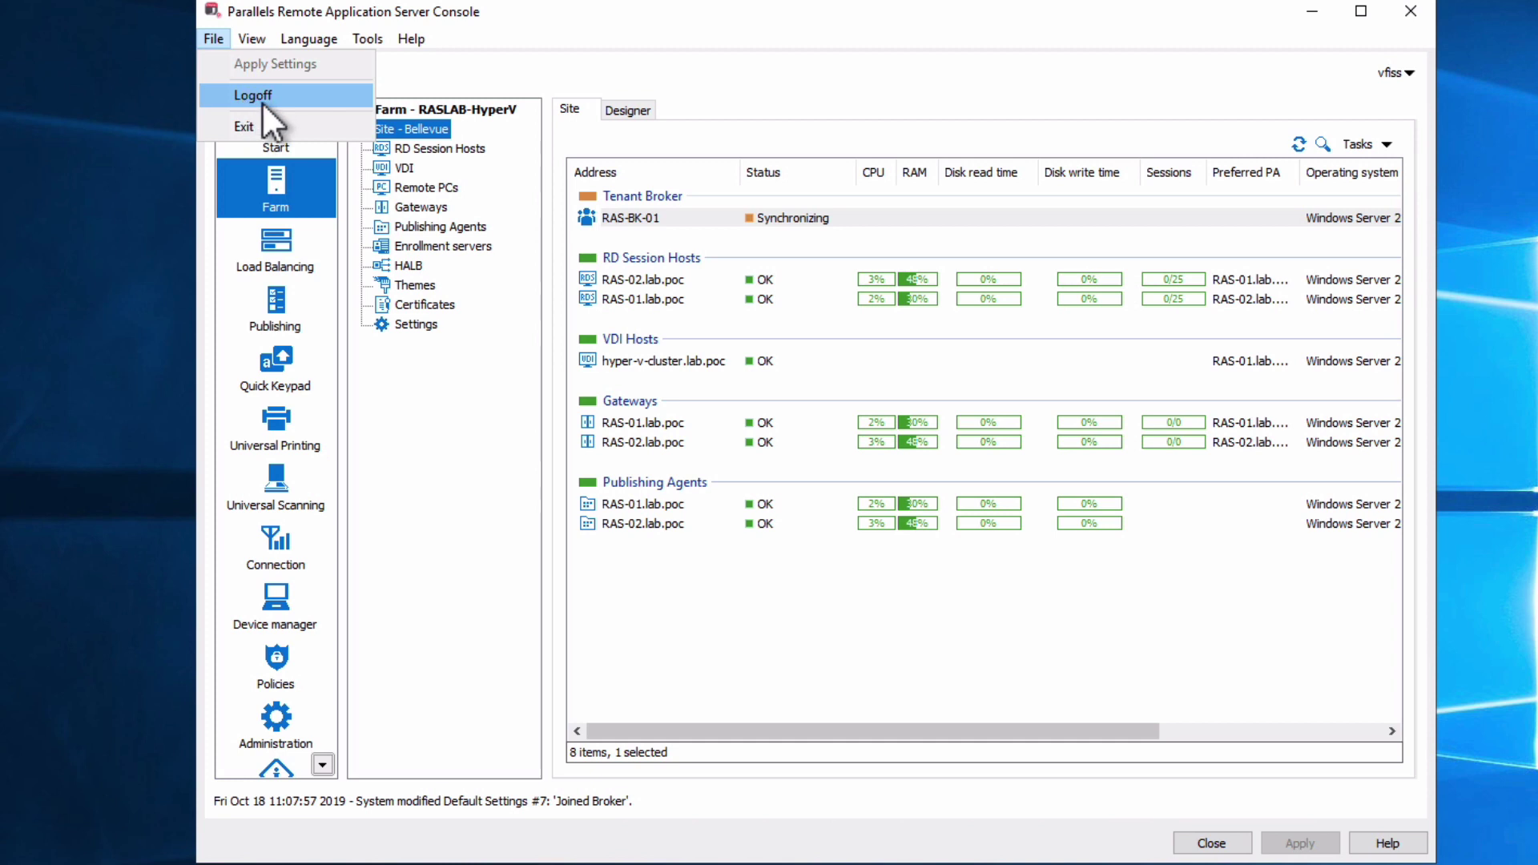
left_click(258, 97)
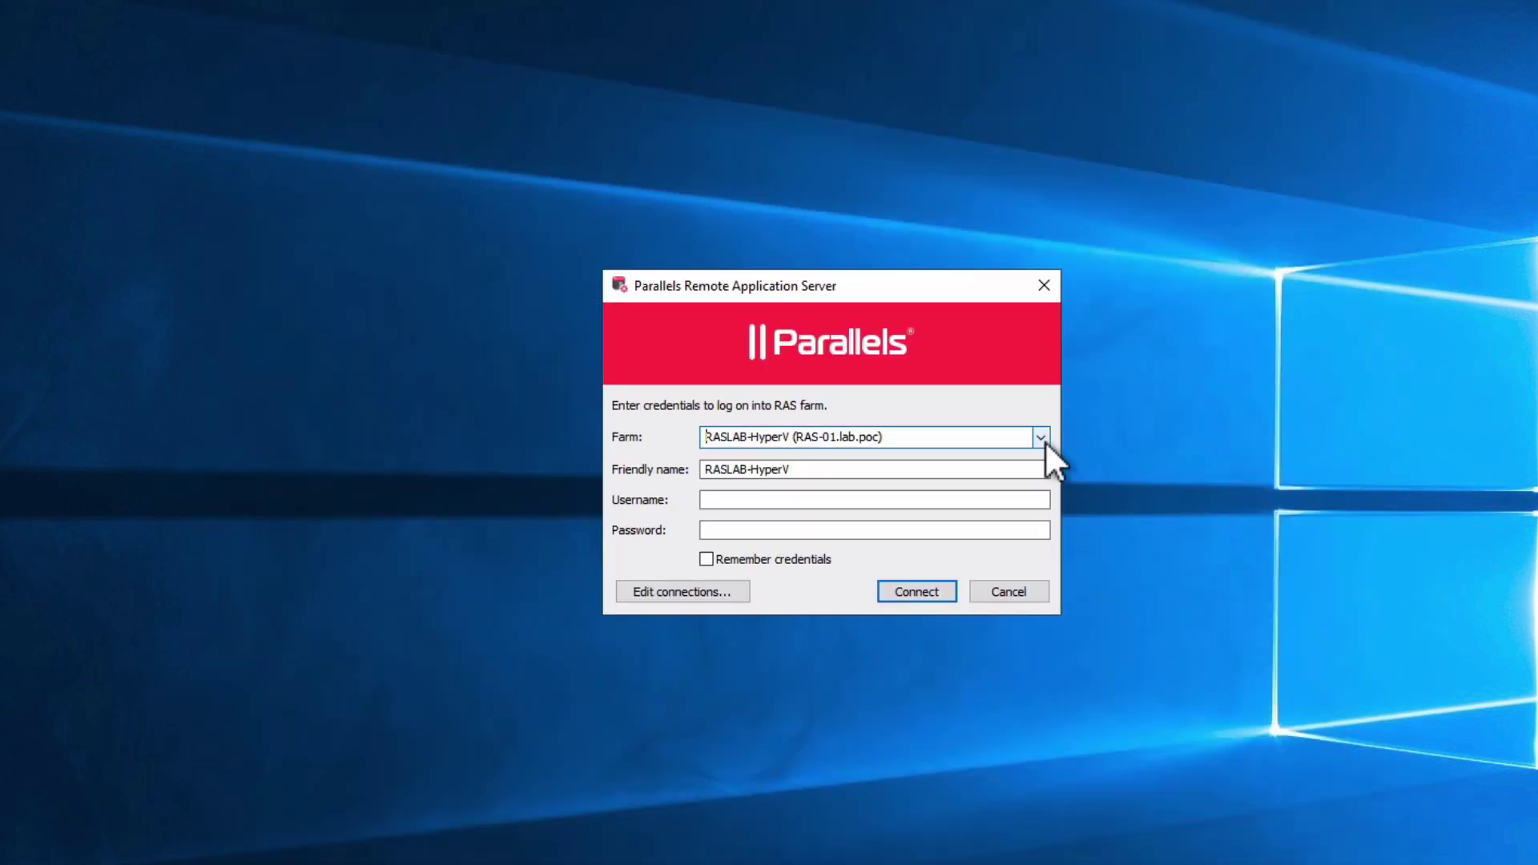
left_click(1041, 437)
left_click(907, 454)
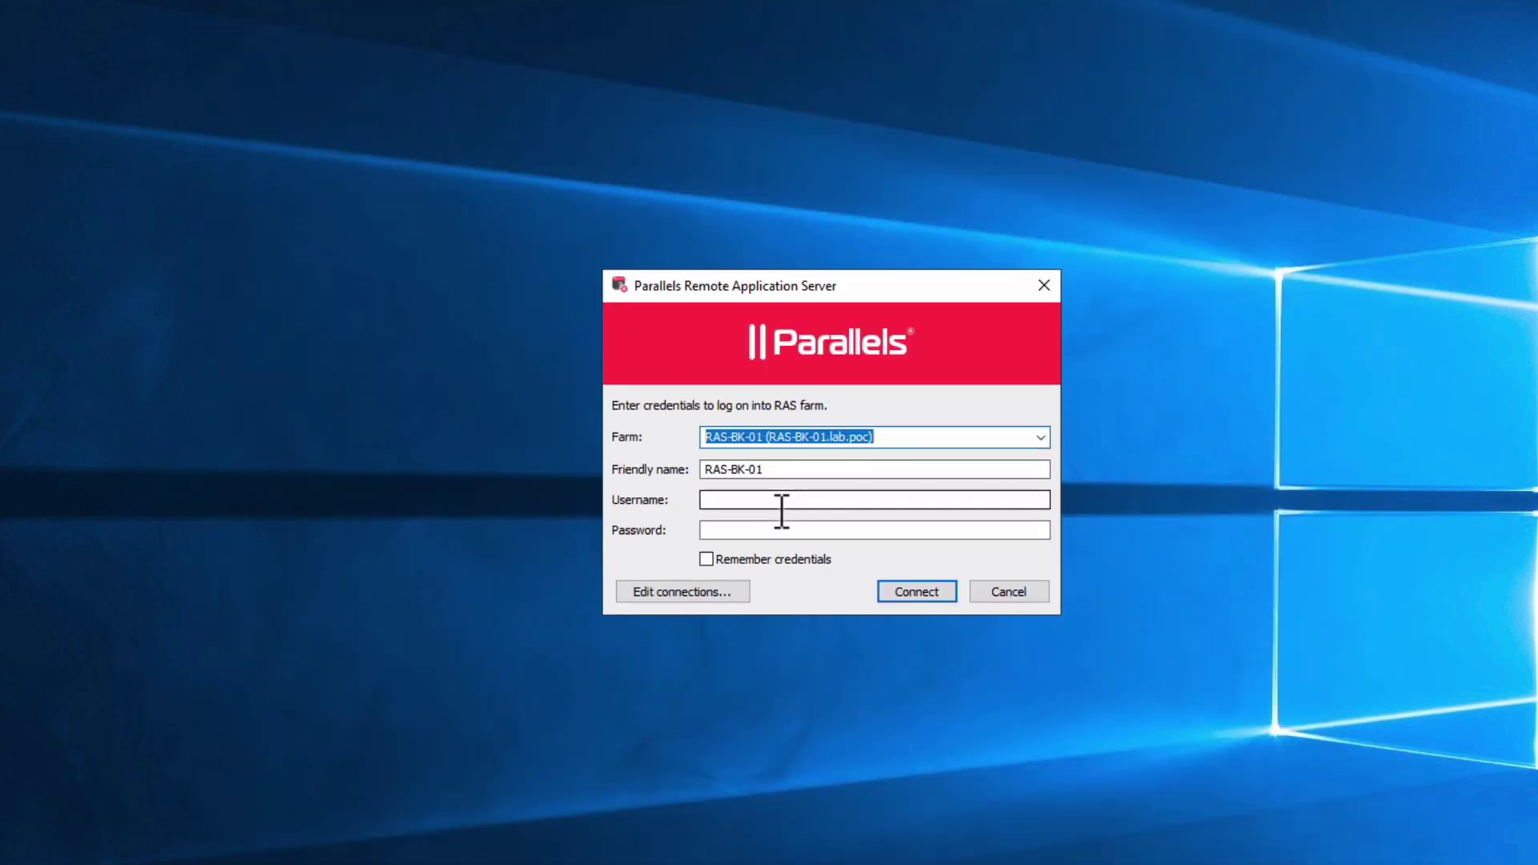
left_click(755, 511)
type("vfiss@")
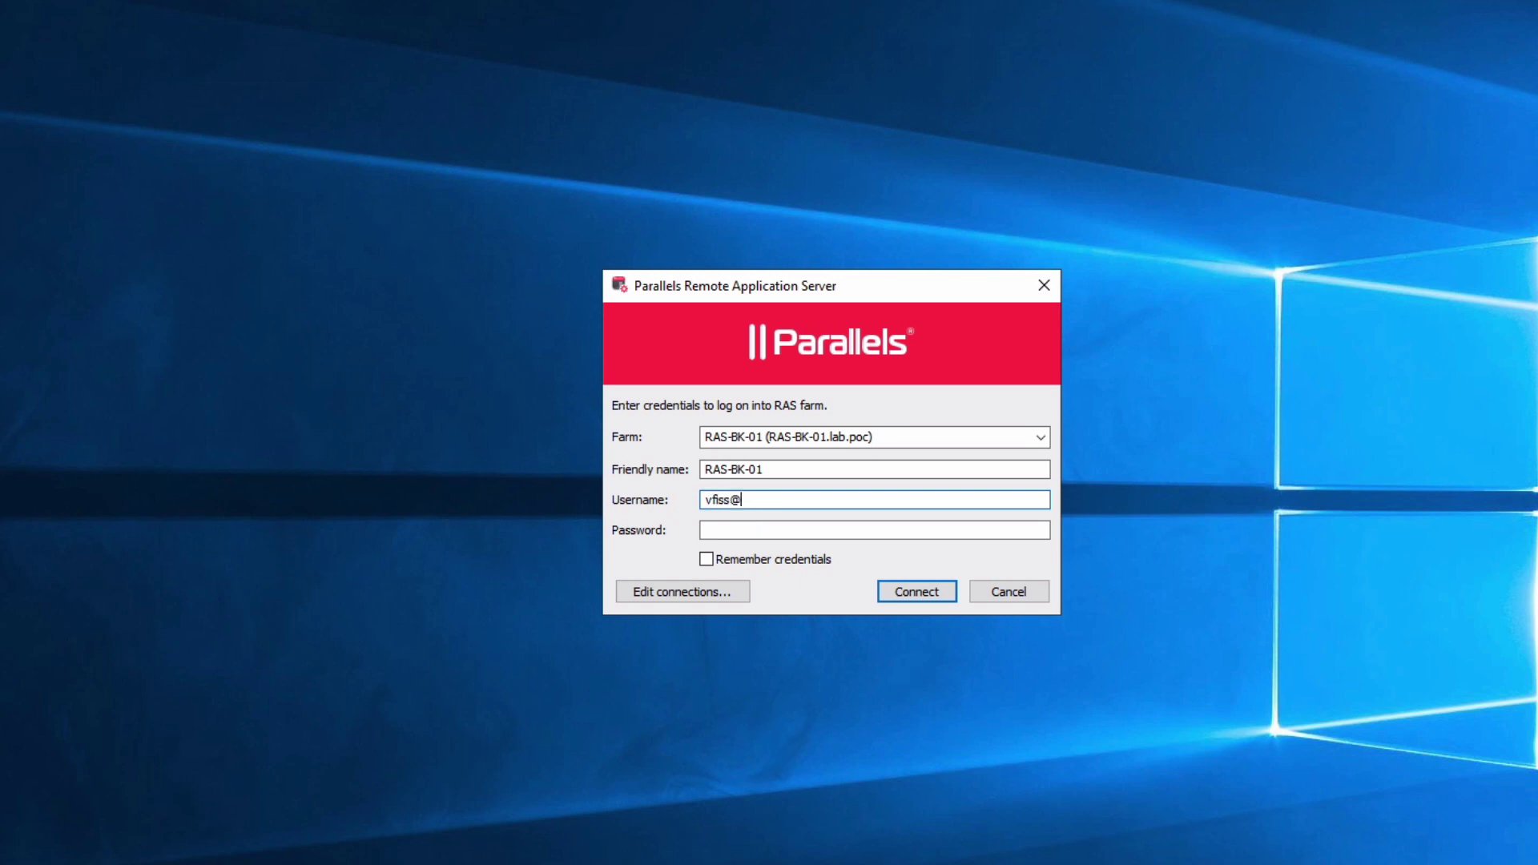
type("lab")
key("Tab")
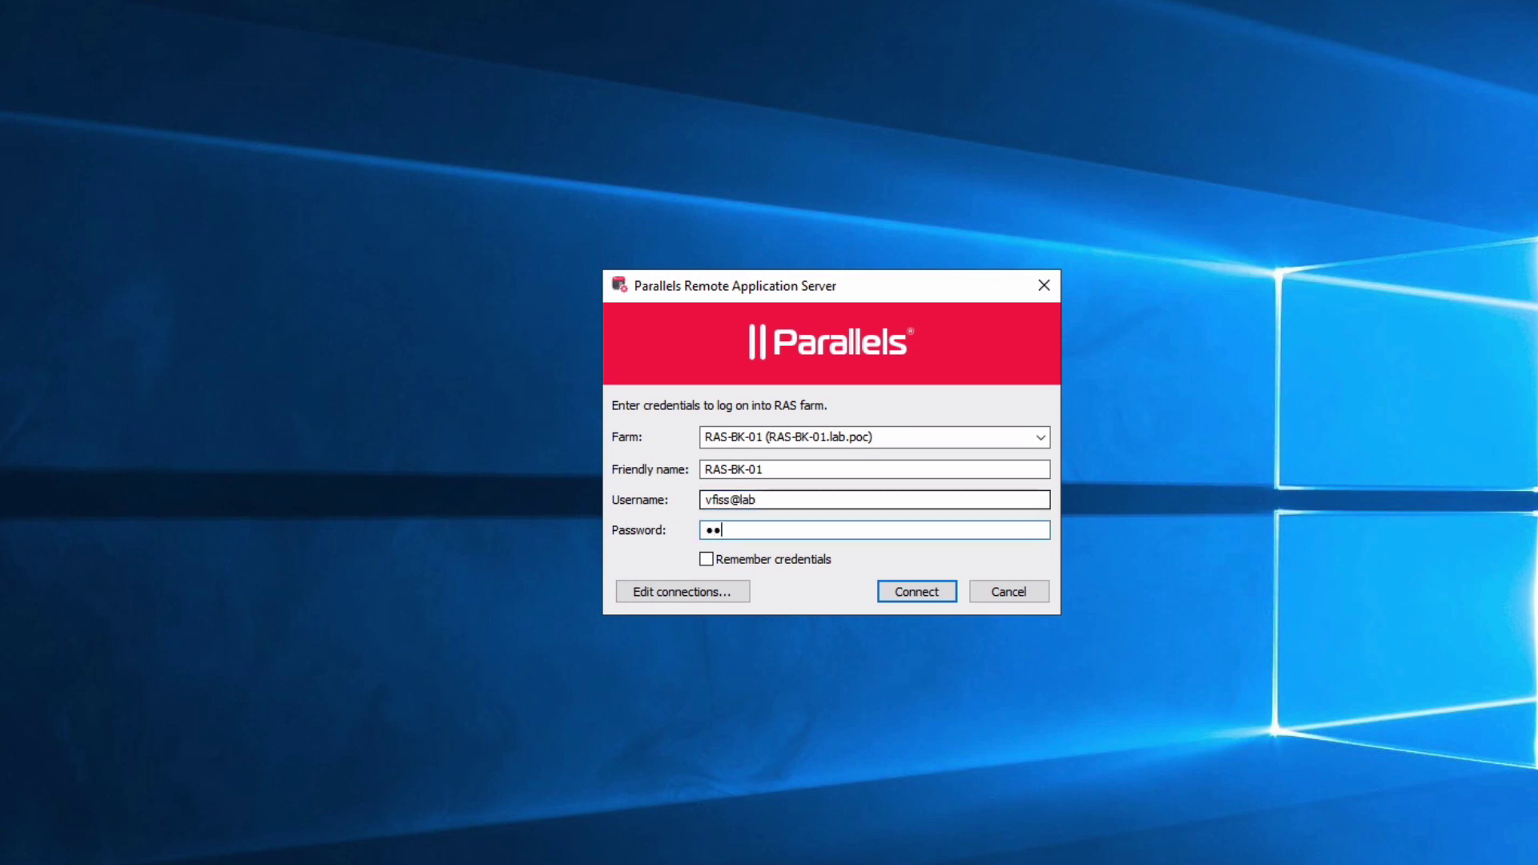
type("**********")
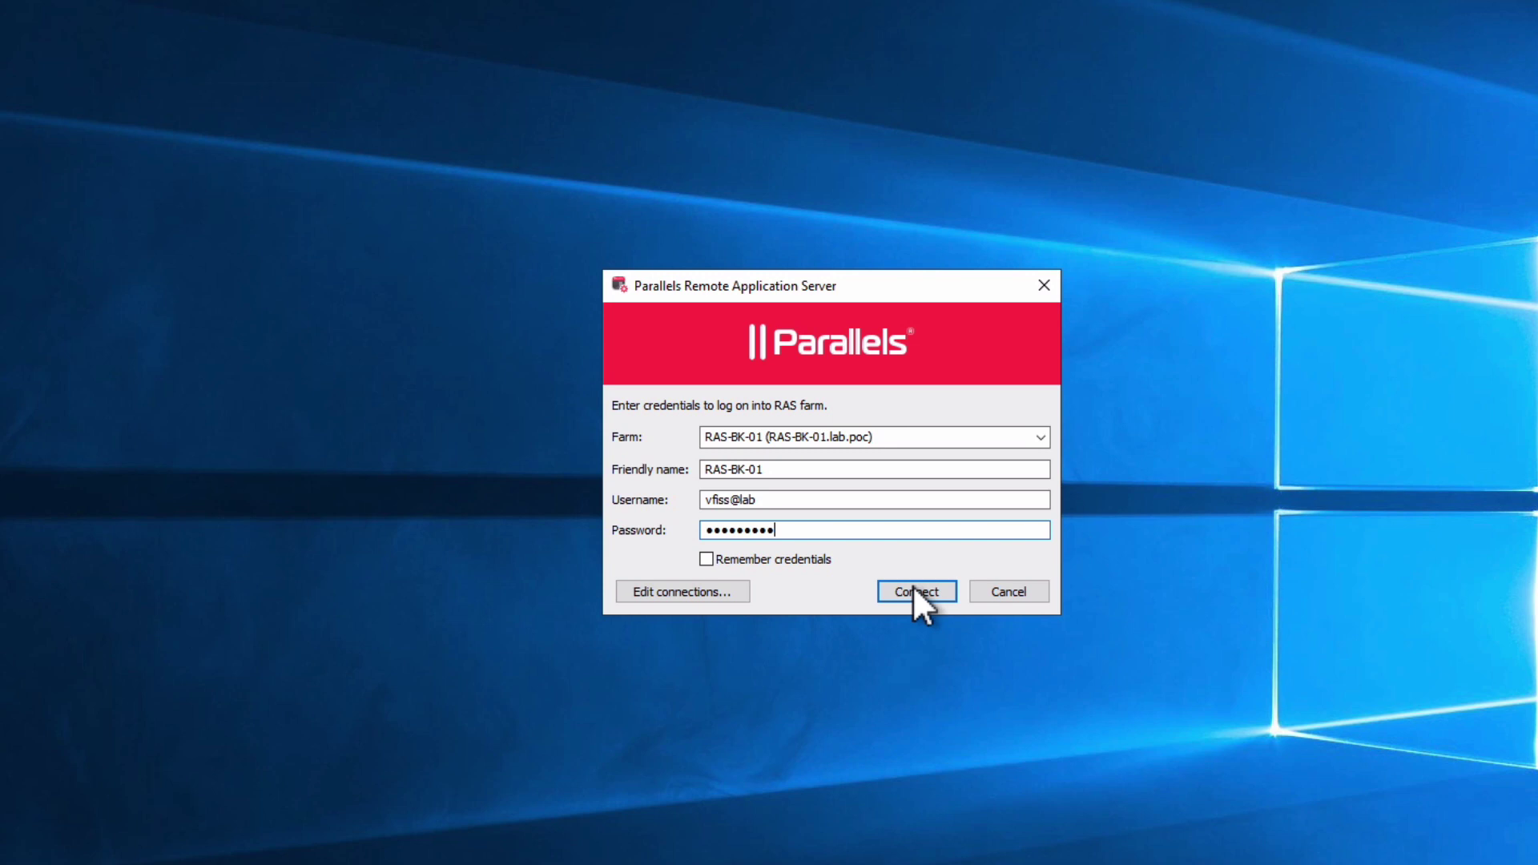
left_click(913, 590)
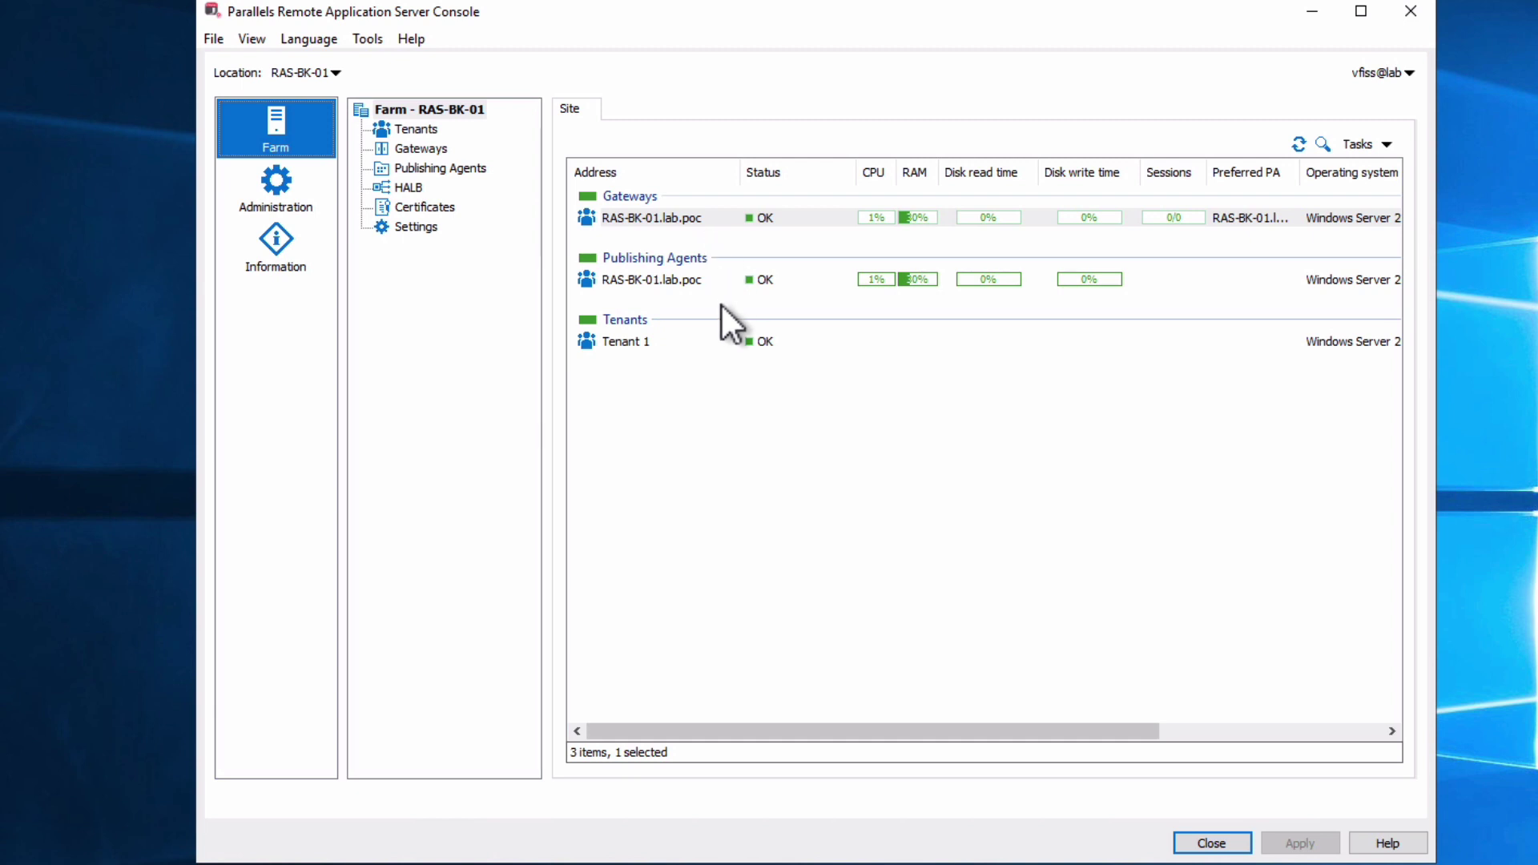
Add Tenant 2 with public domain address tenant2.lab.poc and apply the settings.
left_click(417, 130)
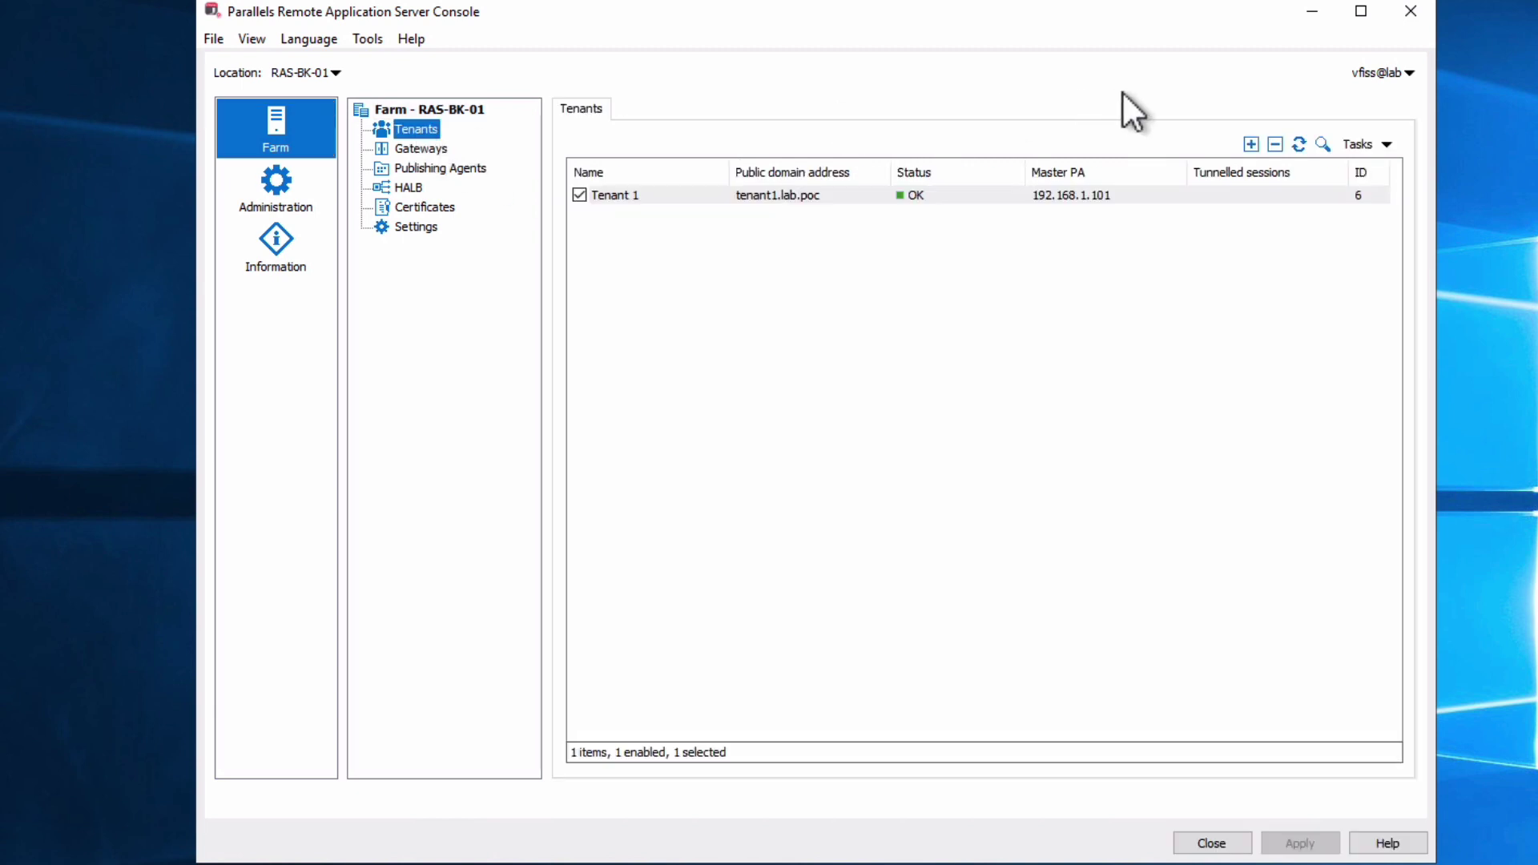
left_click(1251, 144)
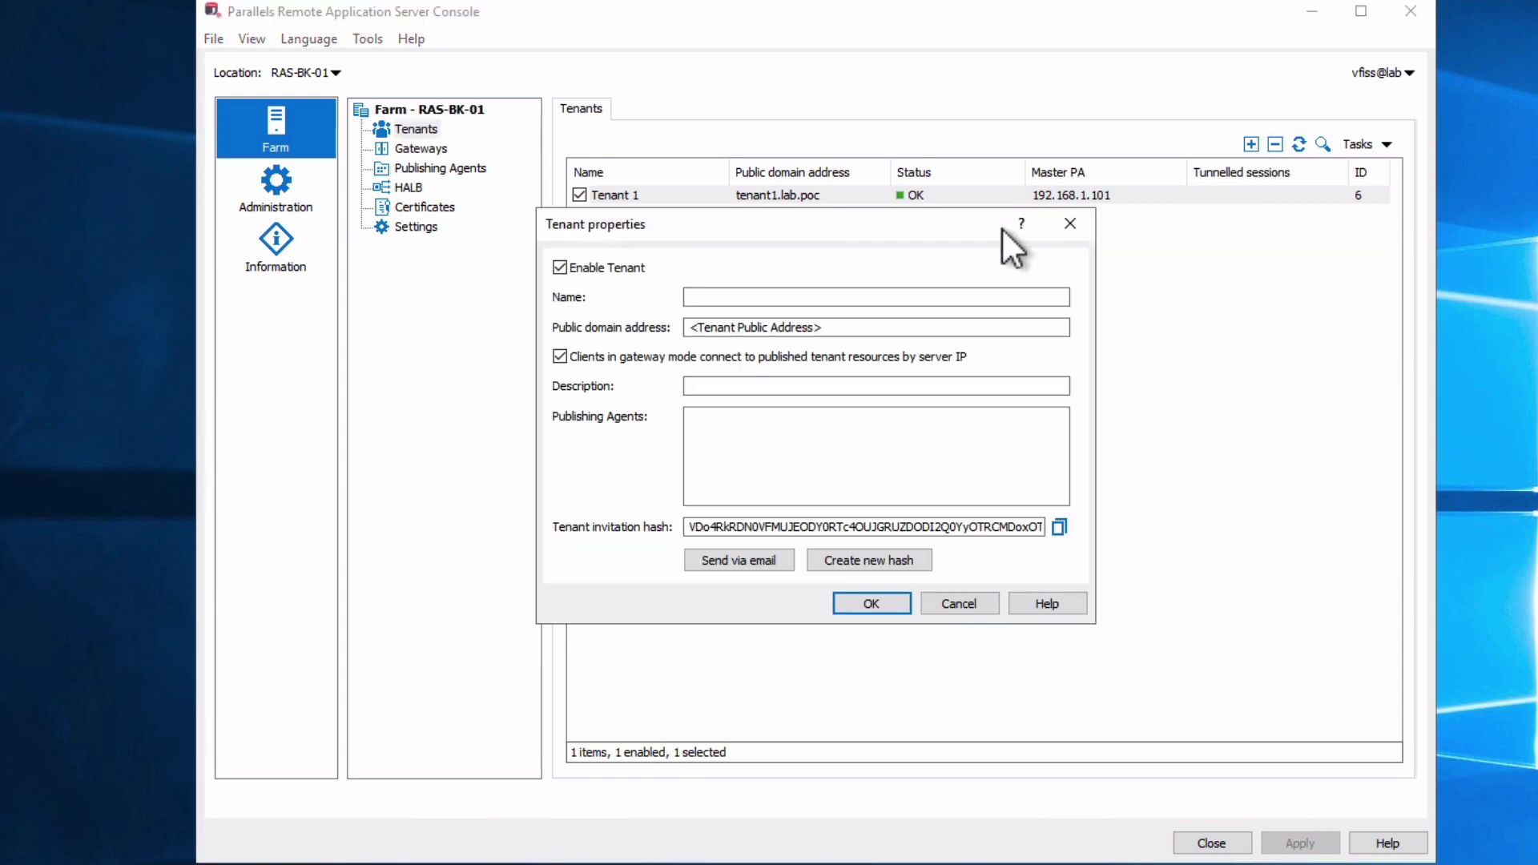
left_click(947, 295)
type("Te")
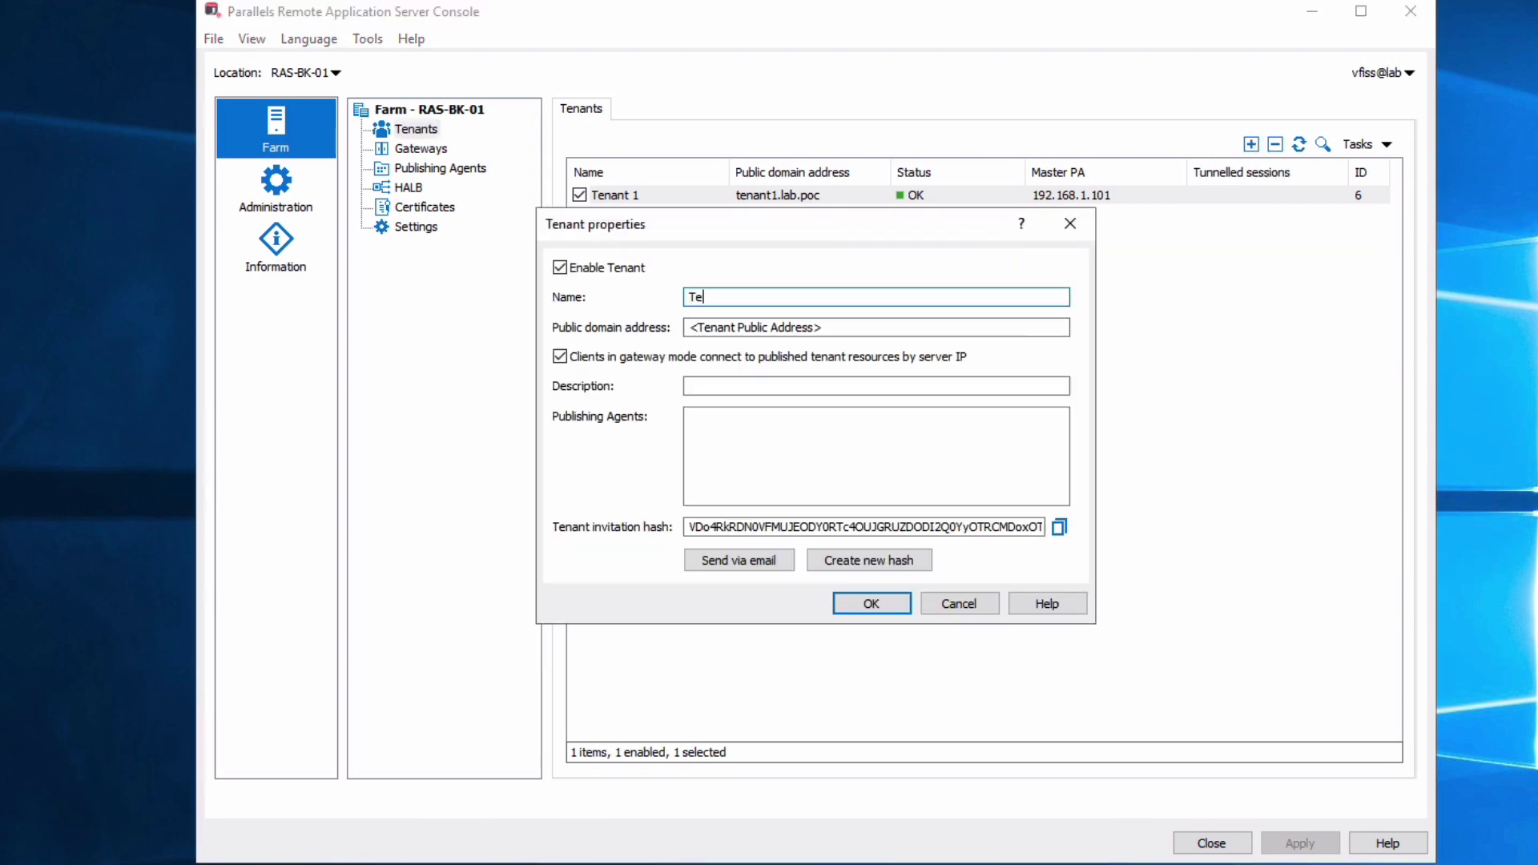
type("nant 2")
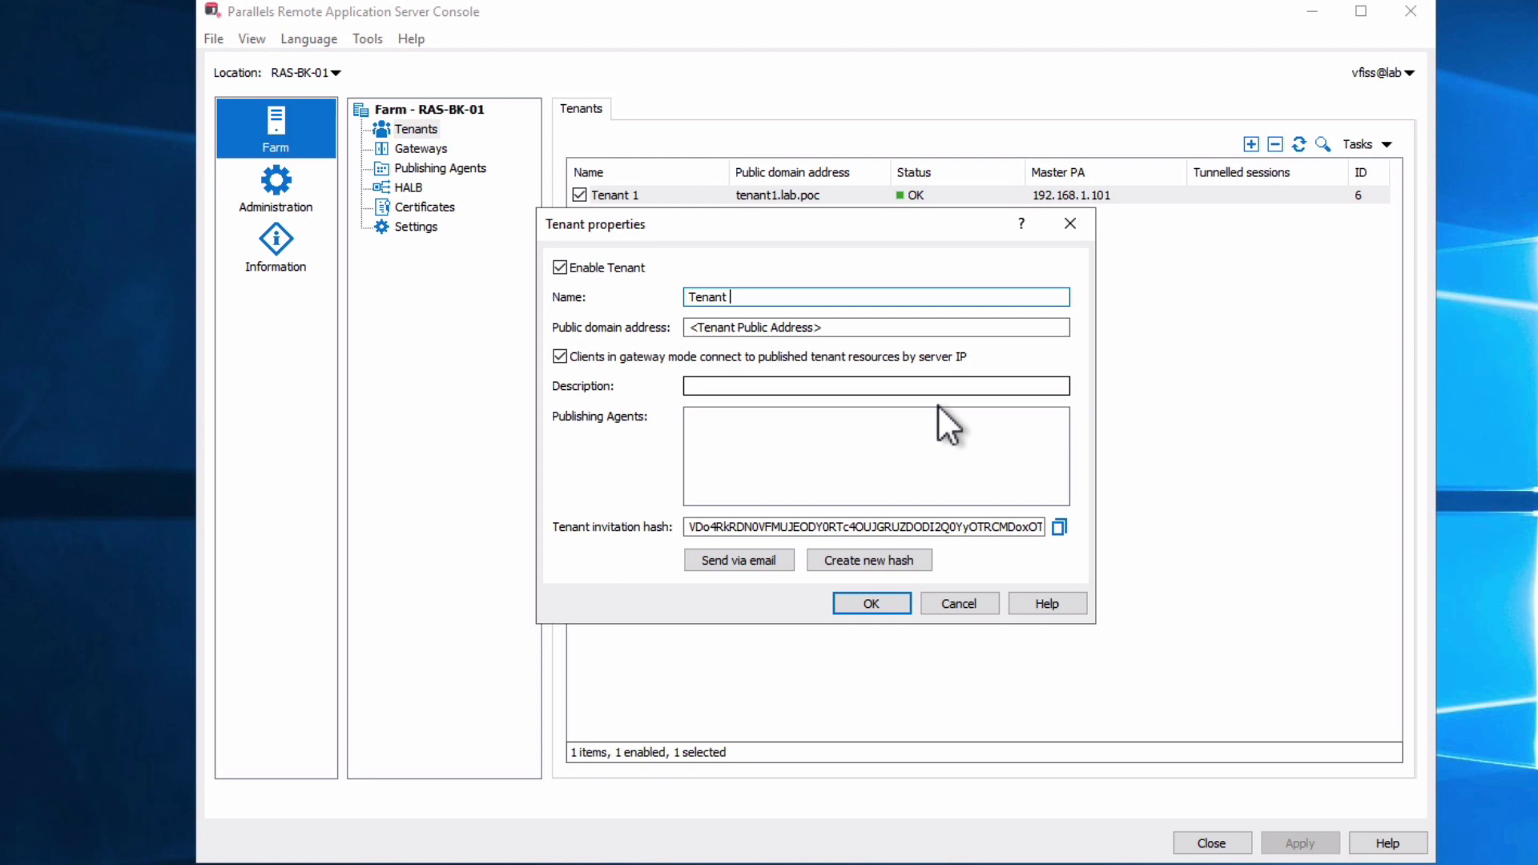
left_click(758, 330)
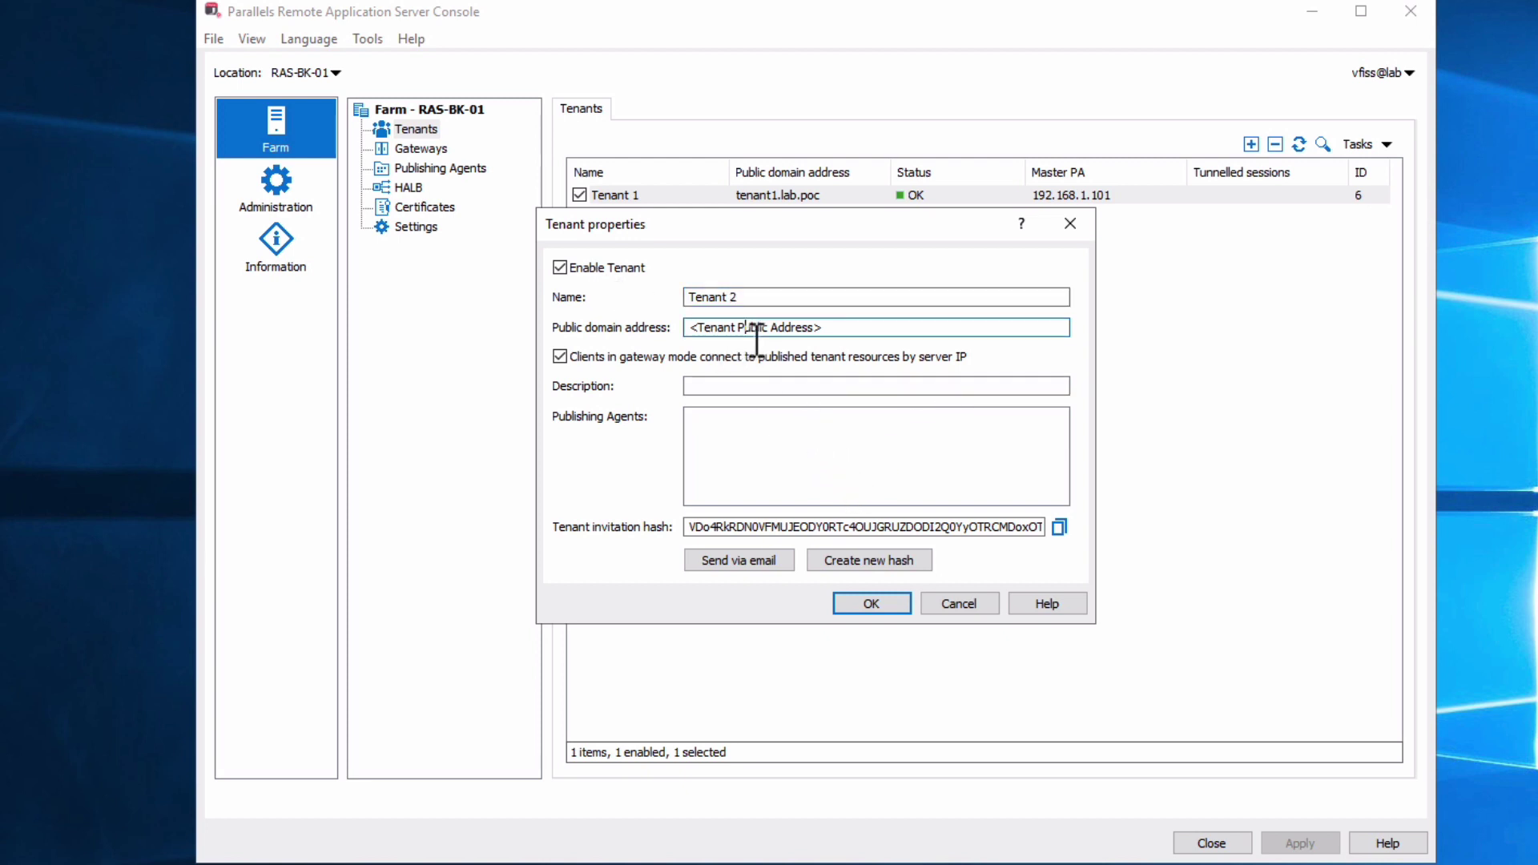
left_click_drag(829, 328, 691, 330)
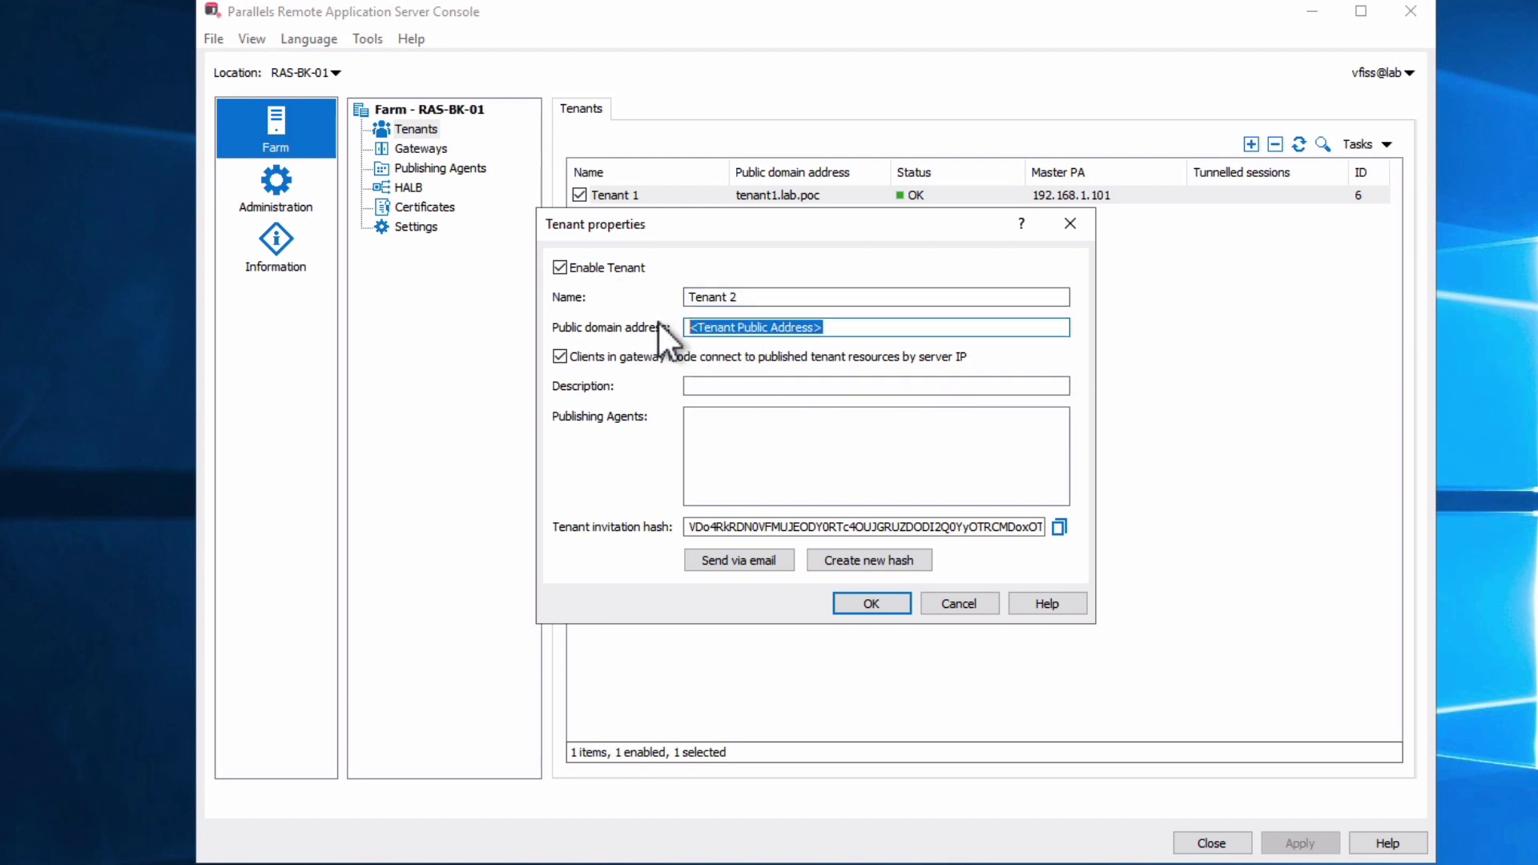
type("tenant2.")
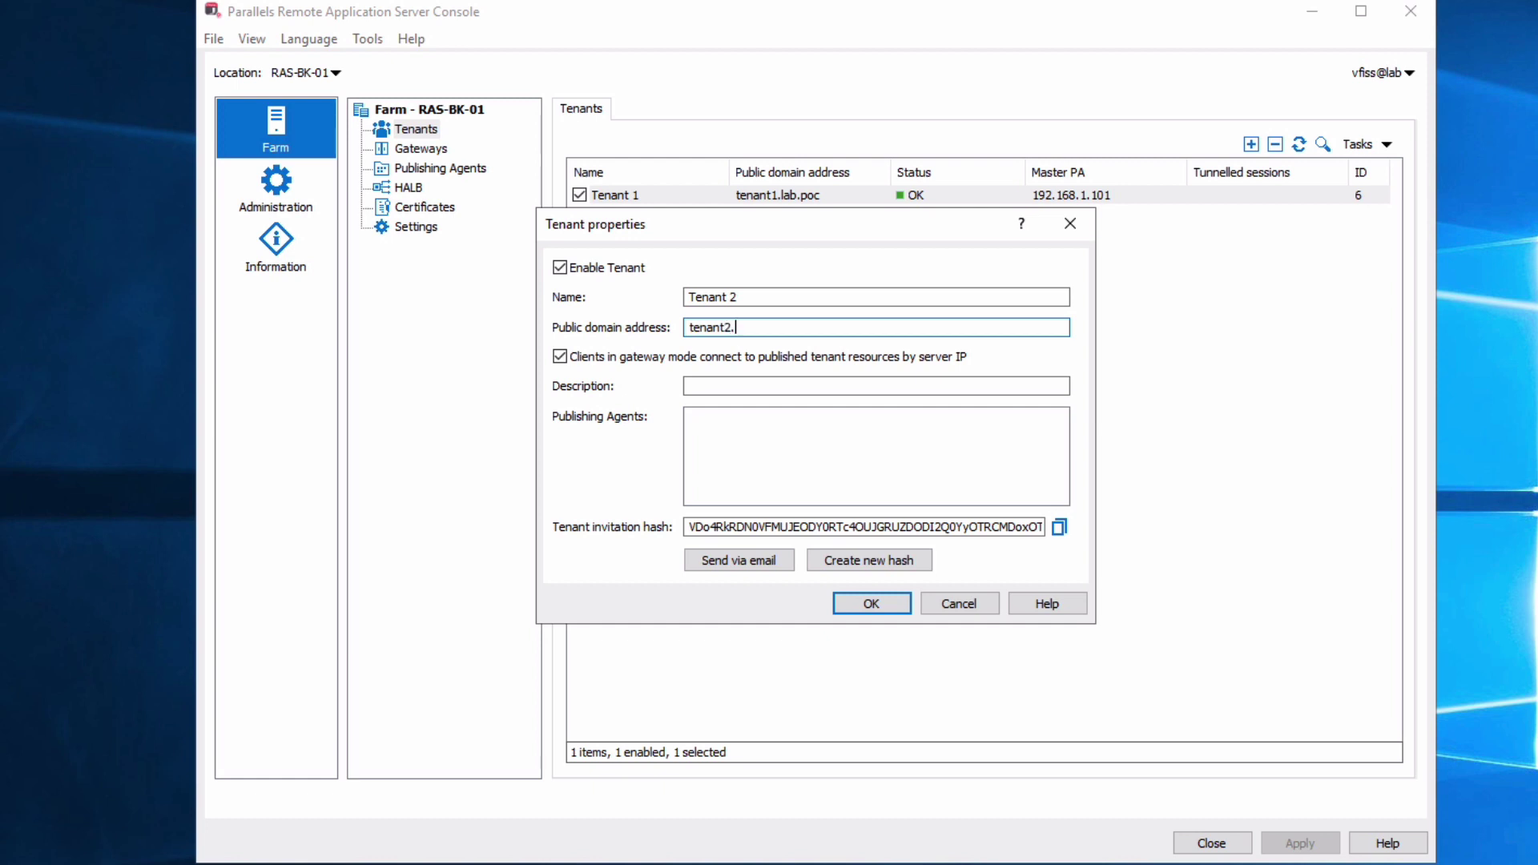
type("lab.poc")
left_click(887, 609)
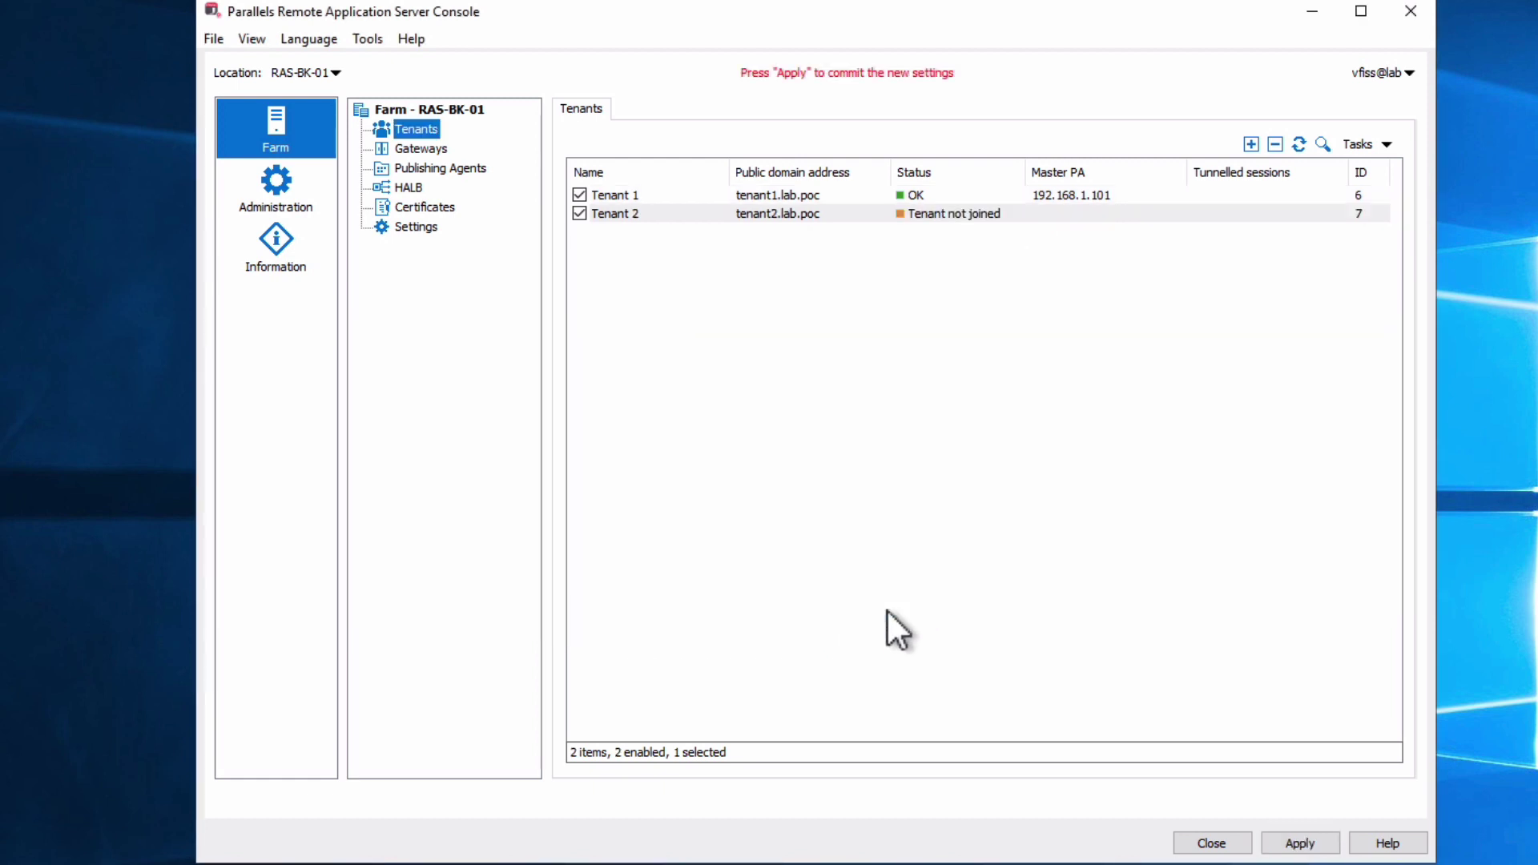
left_click(1301, 842)
left_click(224, 40)
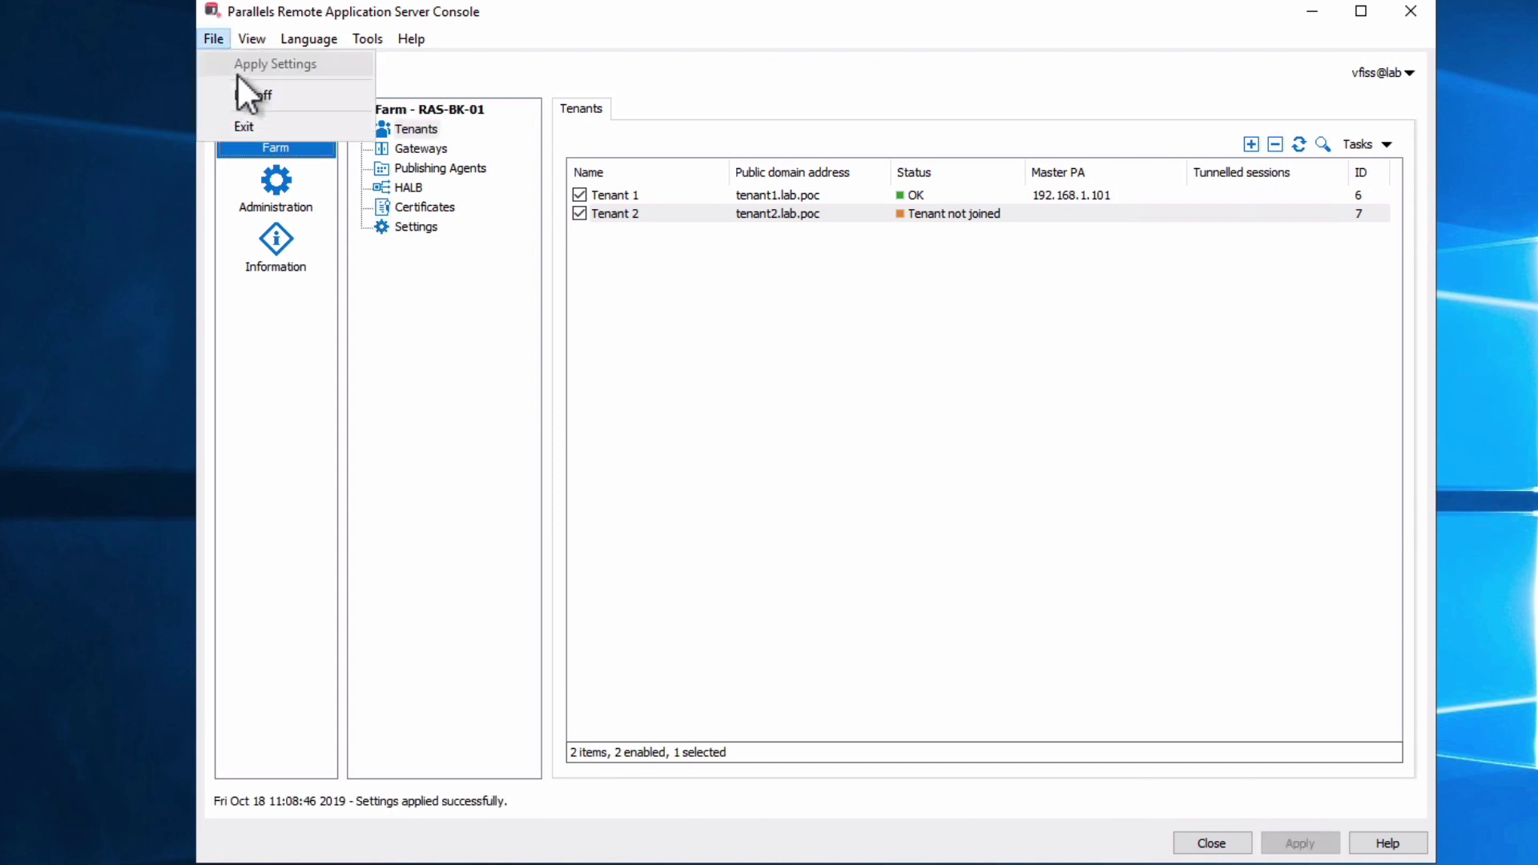
Log off the broker and connect to the Tenant-2 farm.
left_click(253, 96)
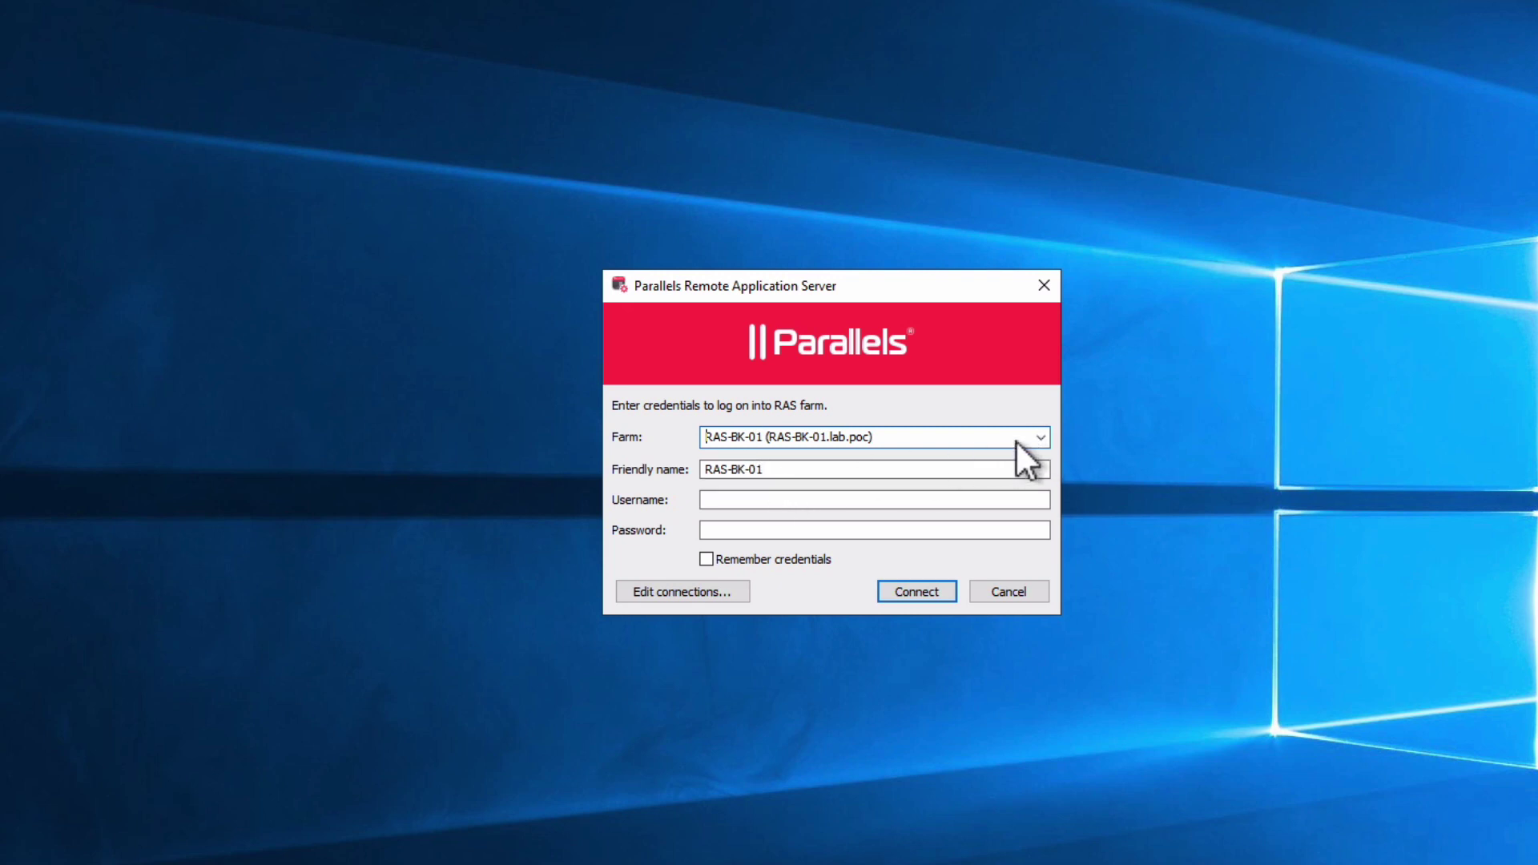
left_click(1042, 438)
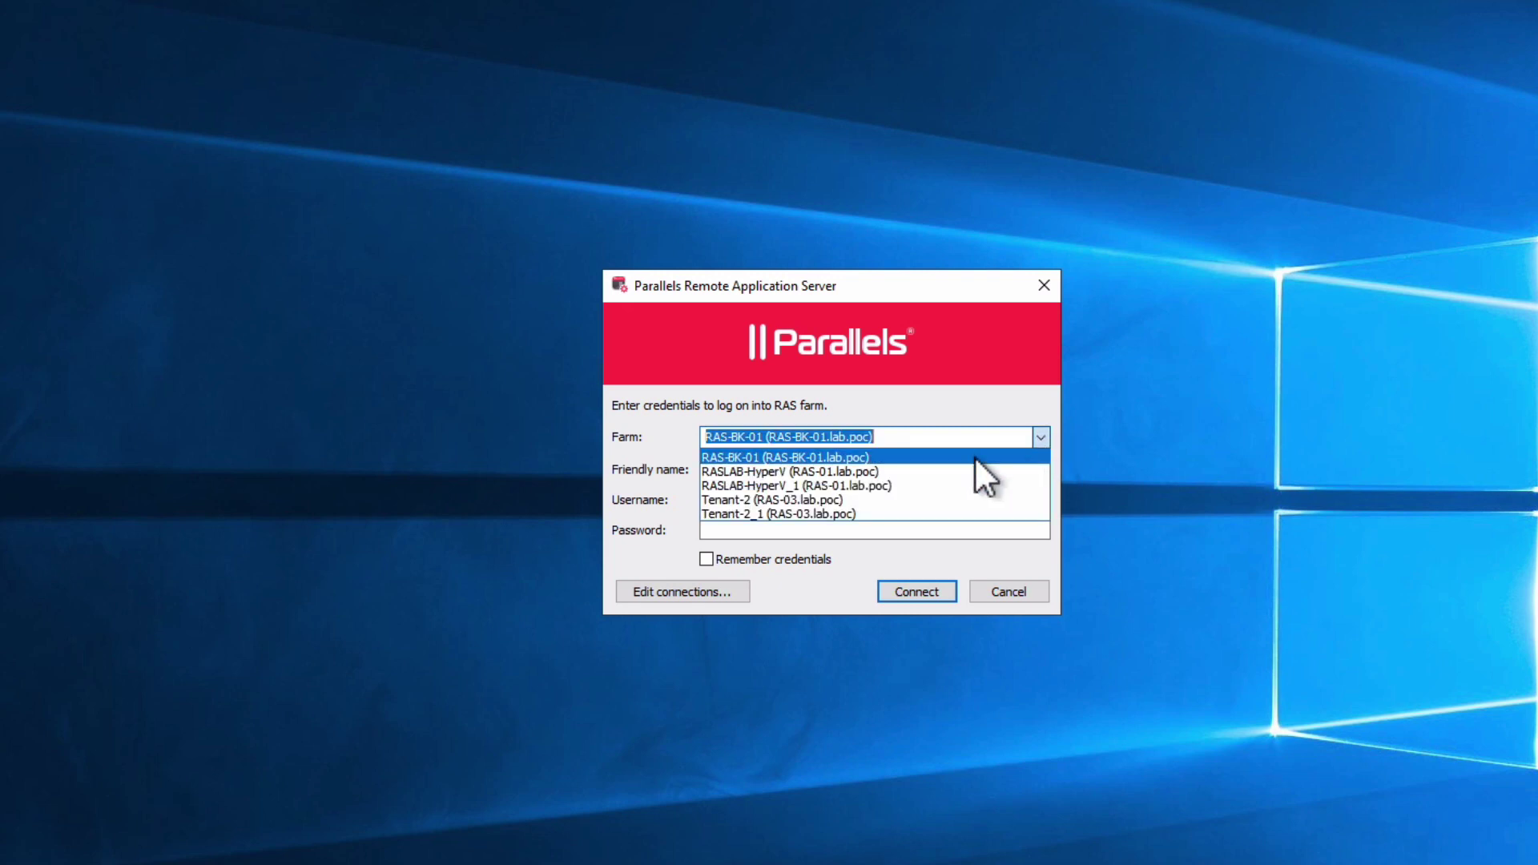
left_click(820, 500)
left_click(913, 590)
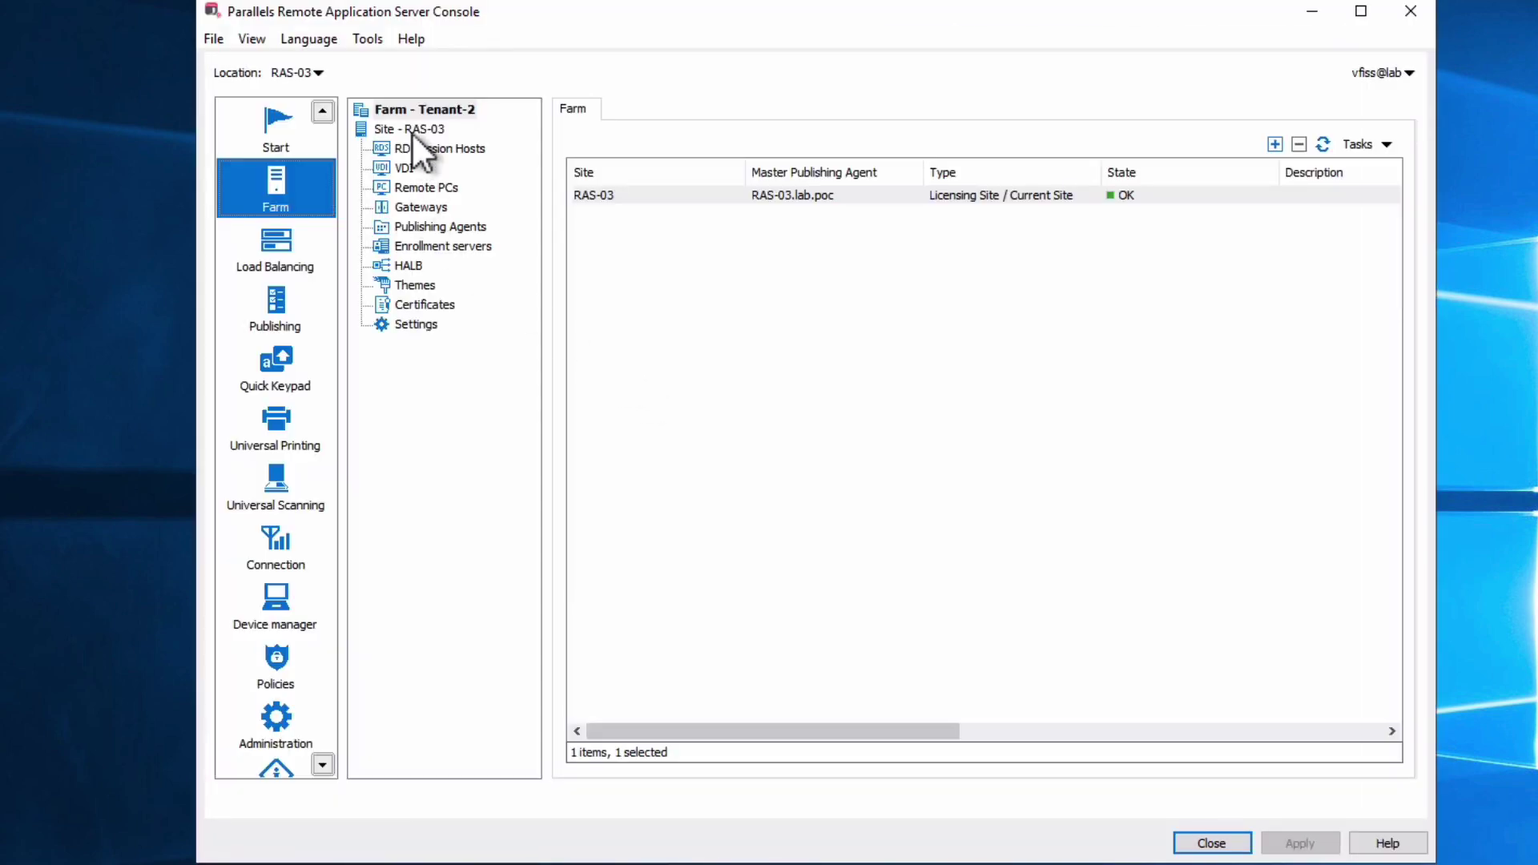
Join the RAS-03 site to the tenant broker with the pasted invitation hash and refresh its status.
left_click(412, 131)
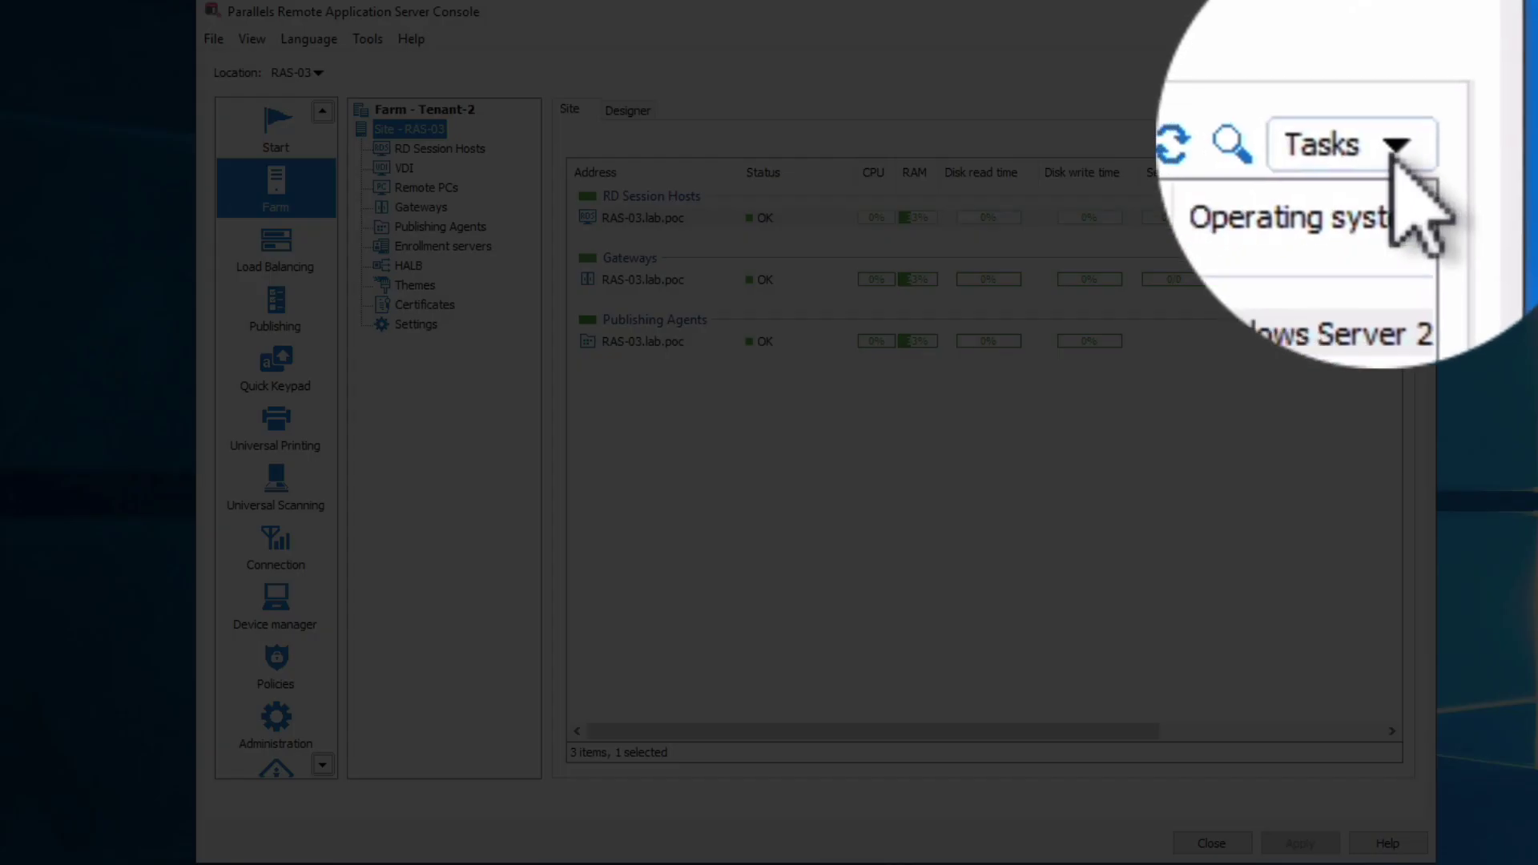
left_click(1388, 145)
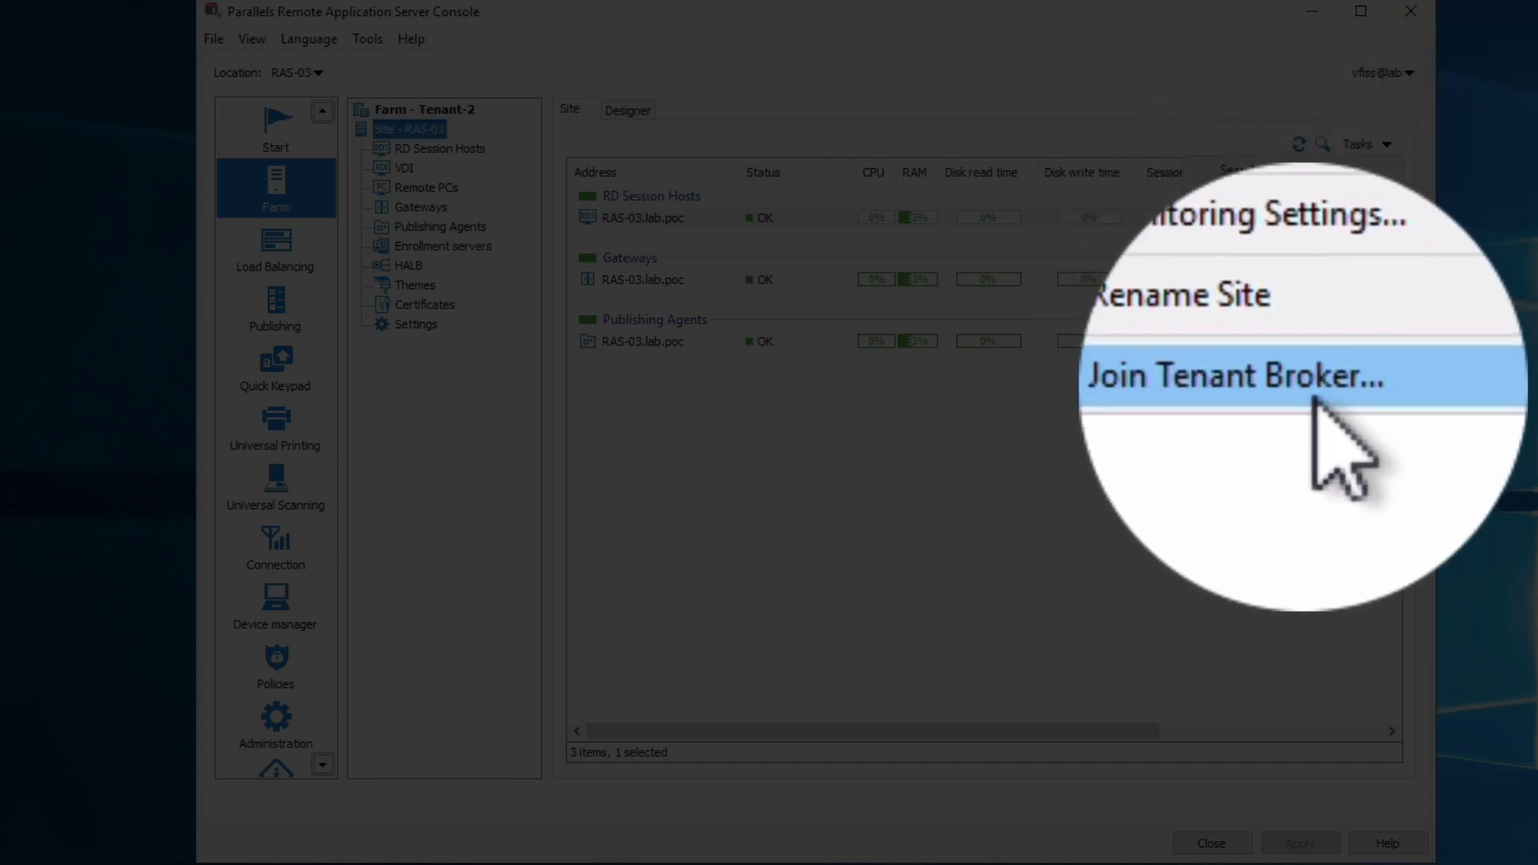
left_click(1359, 383)
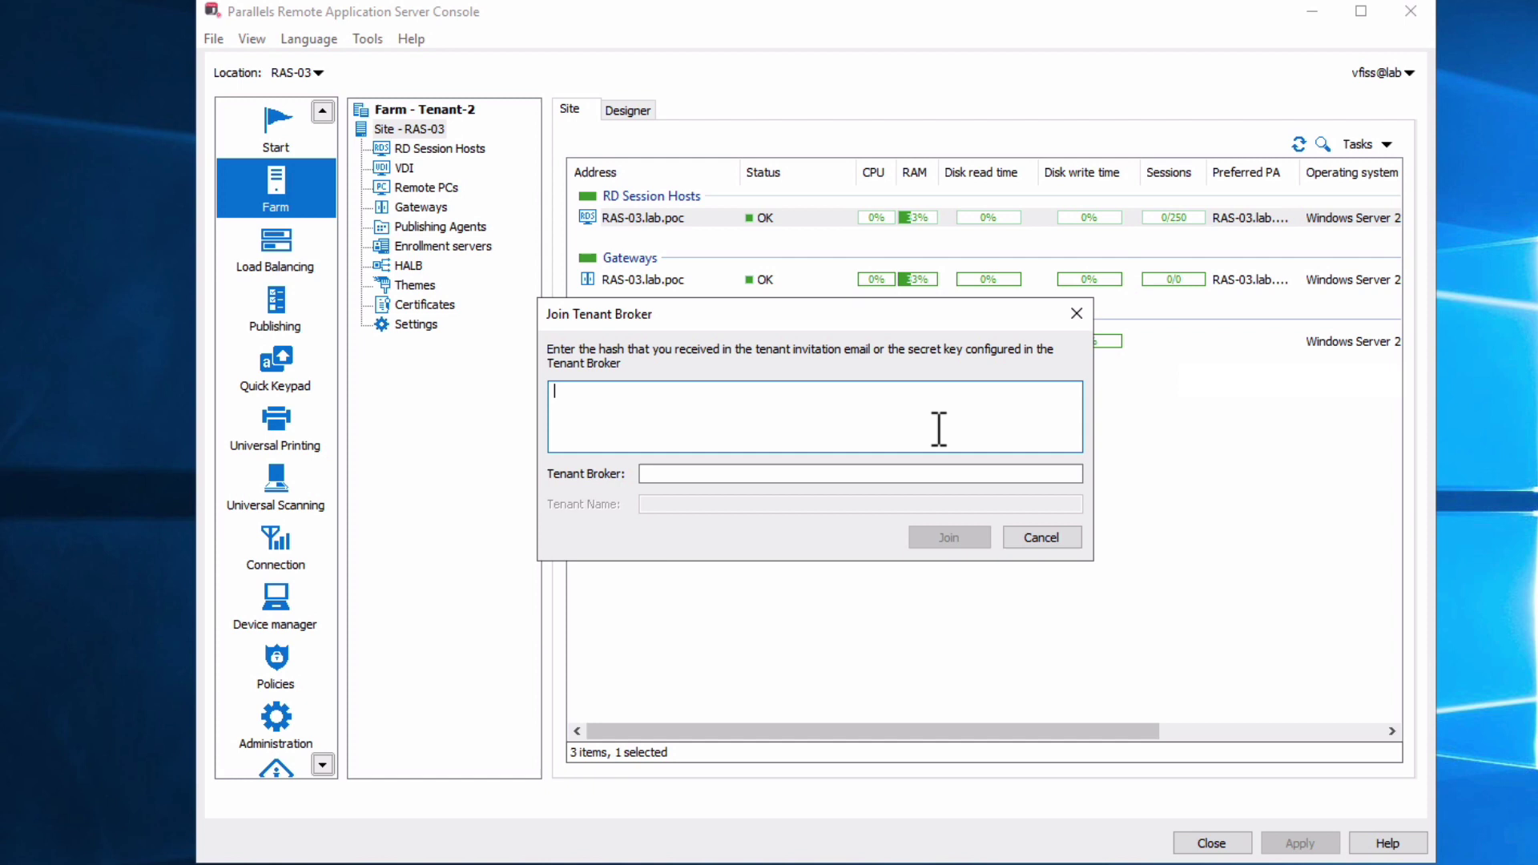
key("ctrl+v")
left_click(956, 529)
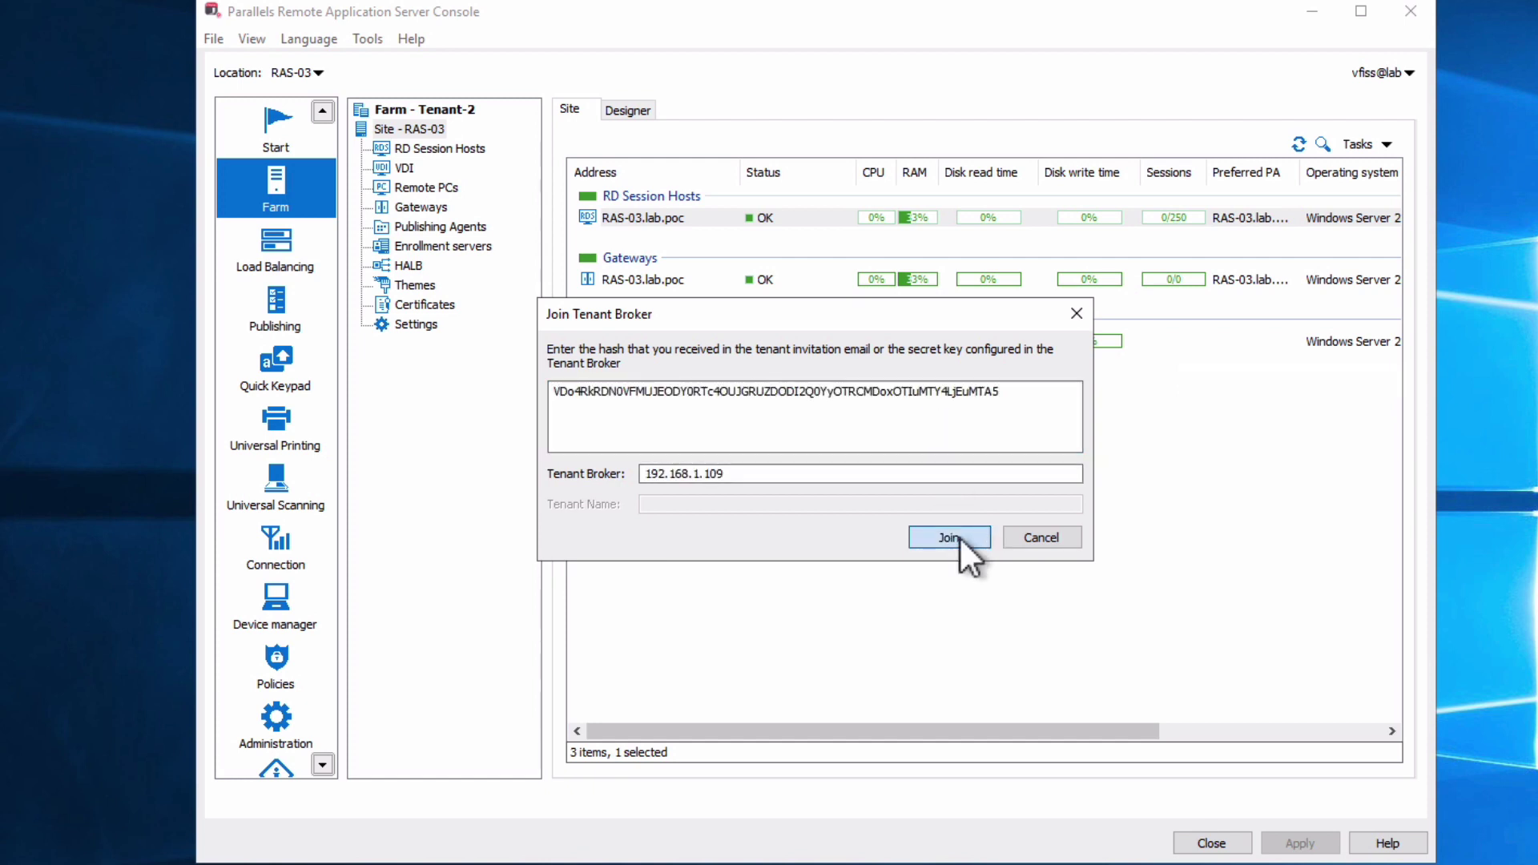
left_click(935, 483)
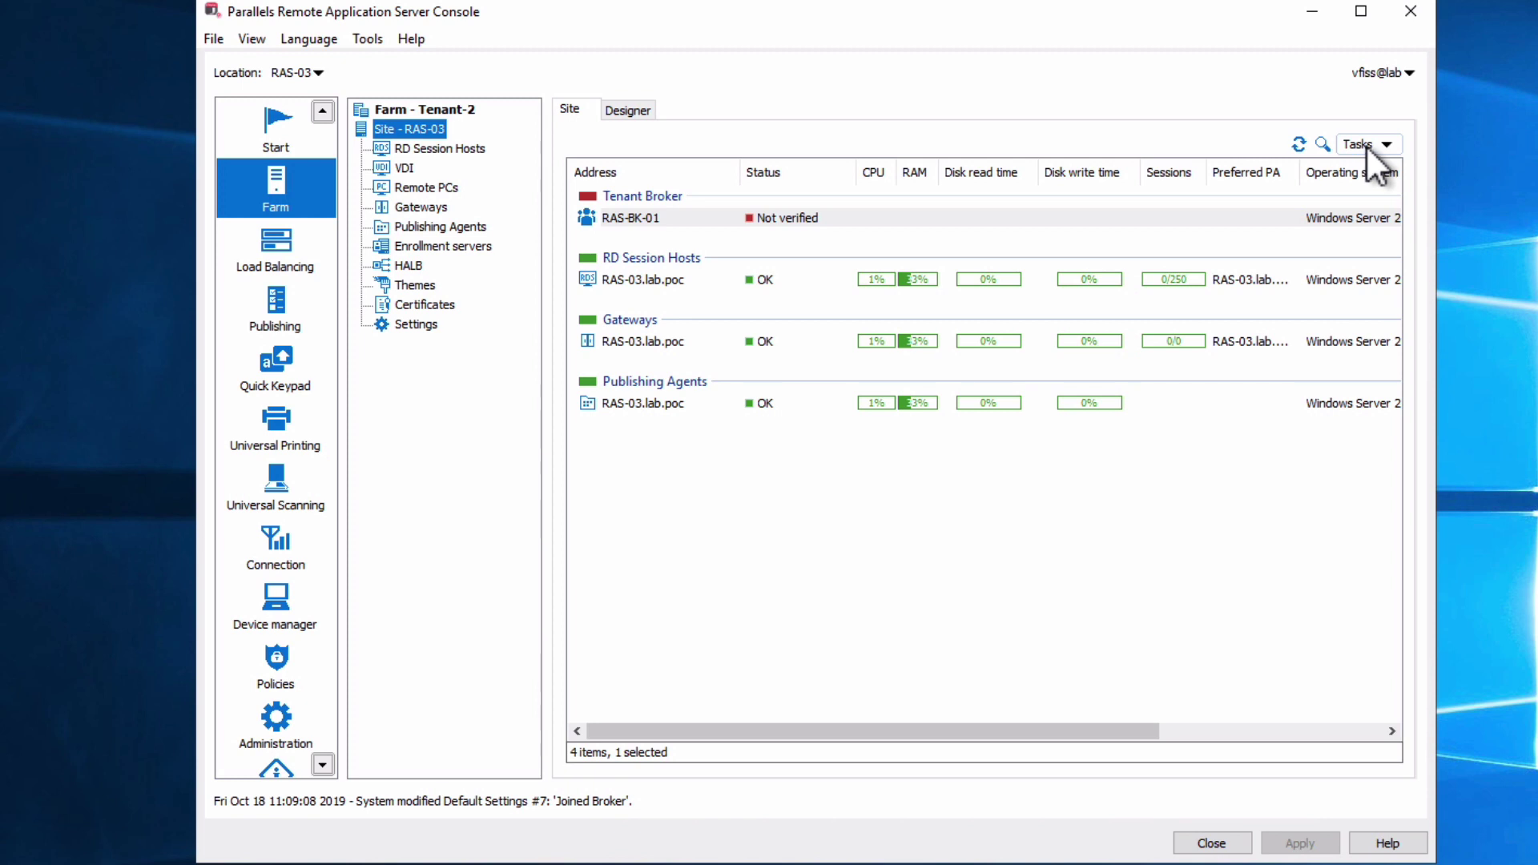
left_click(1300, 142)
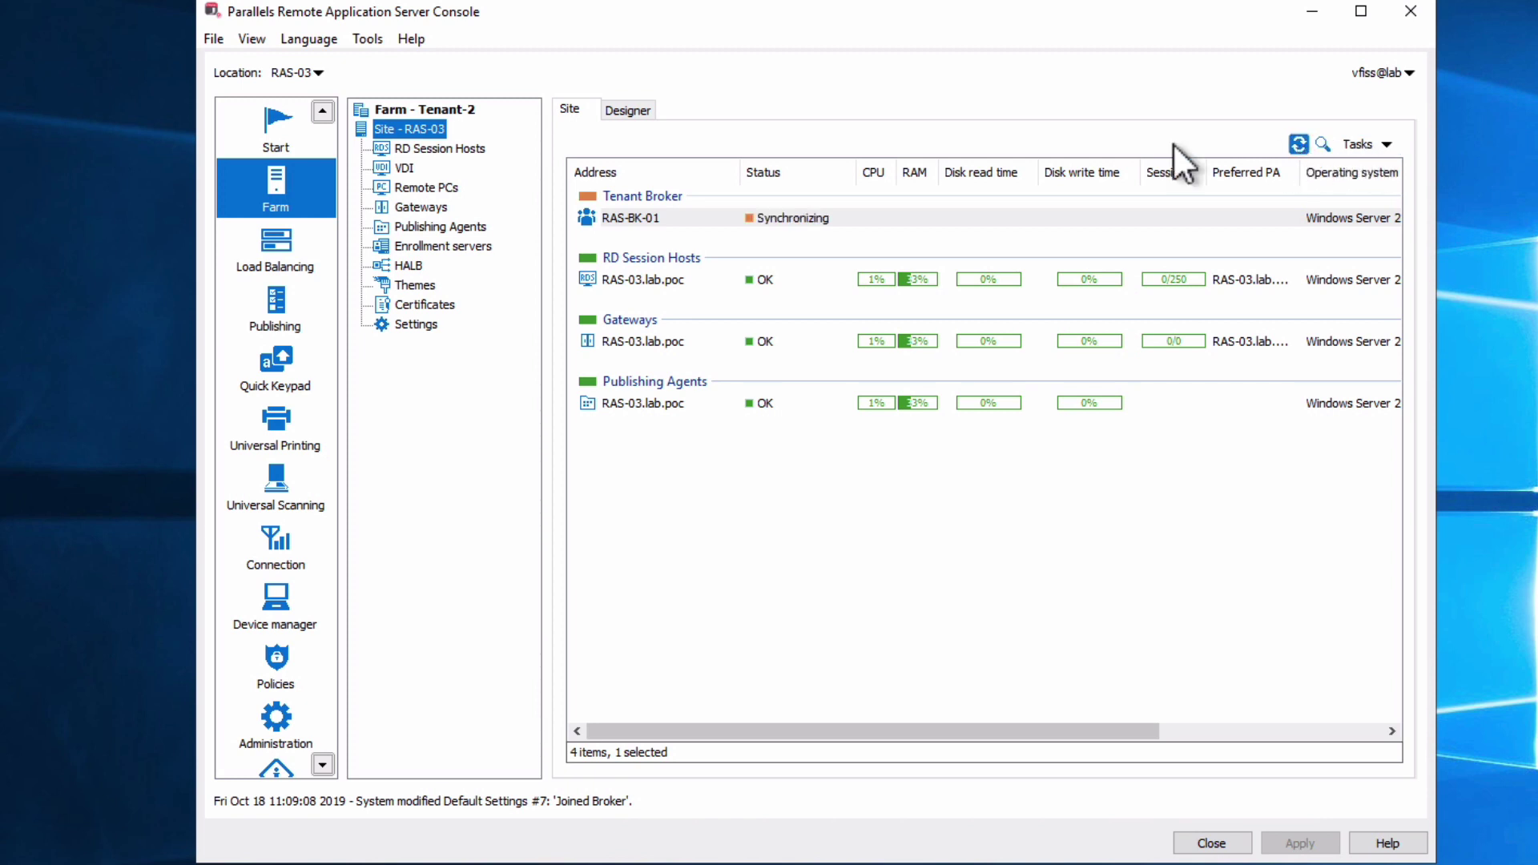
Log off Tenant-2 and connect to the RAS-BK-01 broker farm with credentials.
left_click(220, 40)
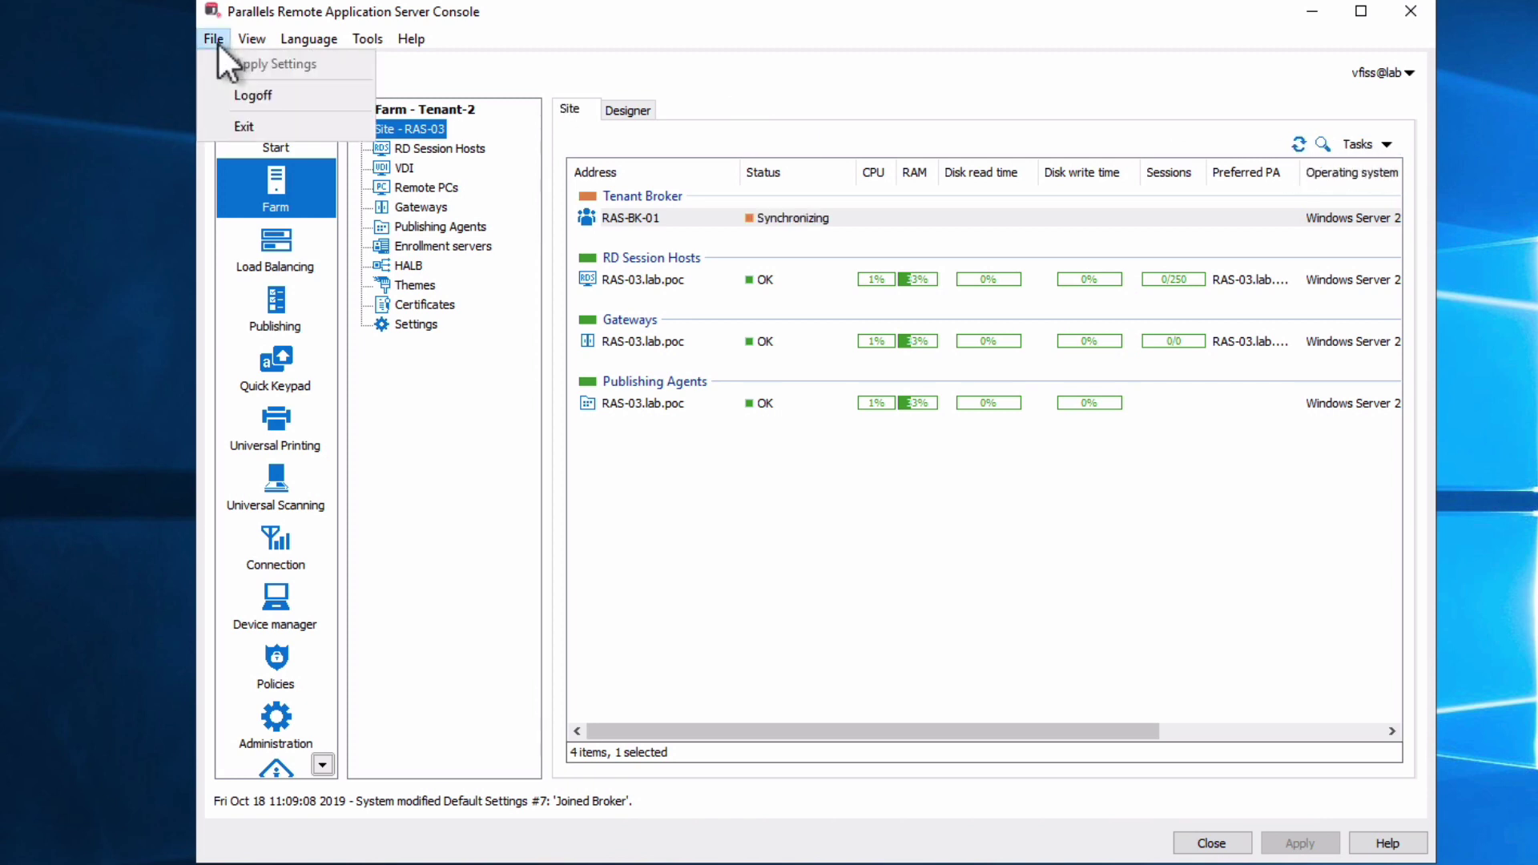
left_click(254, 94)
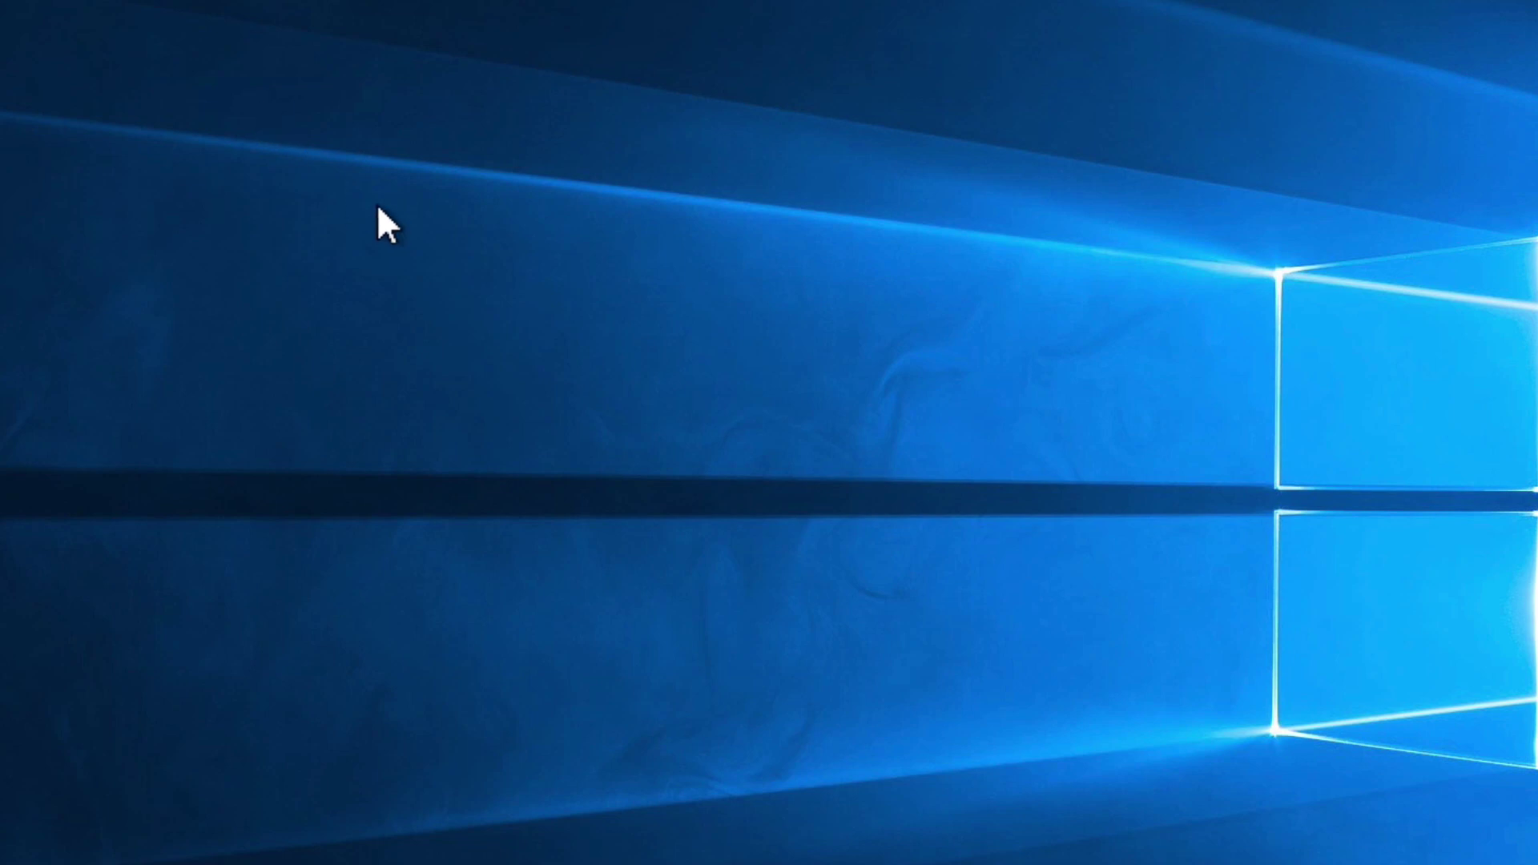
left_click(1041, 438)
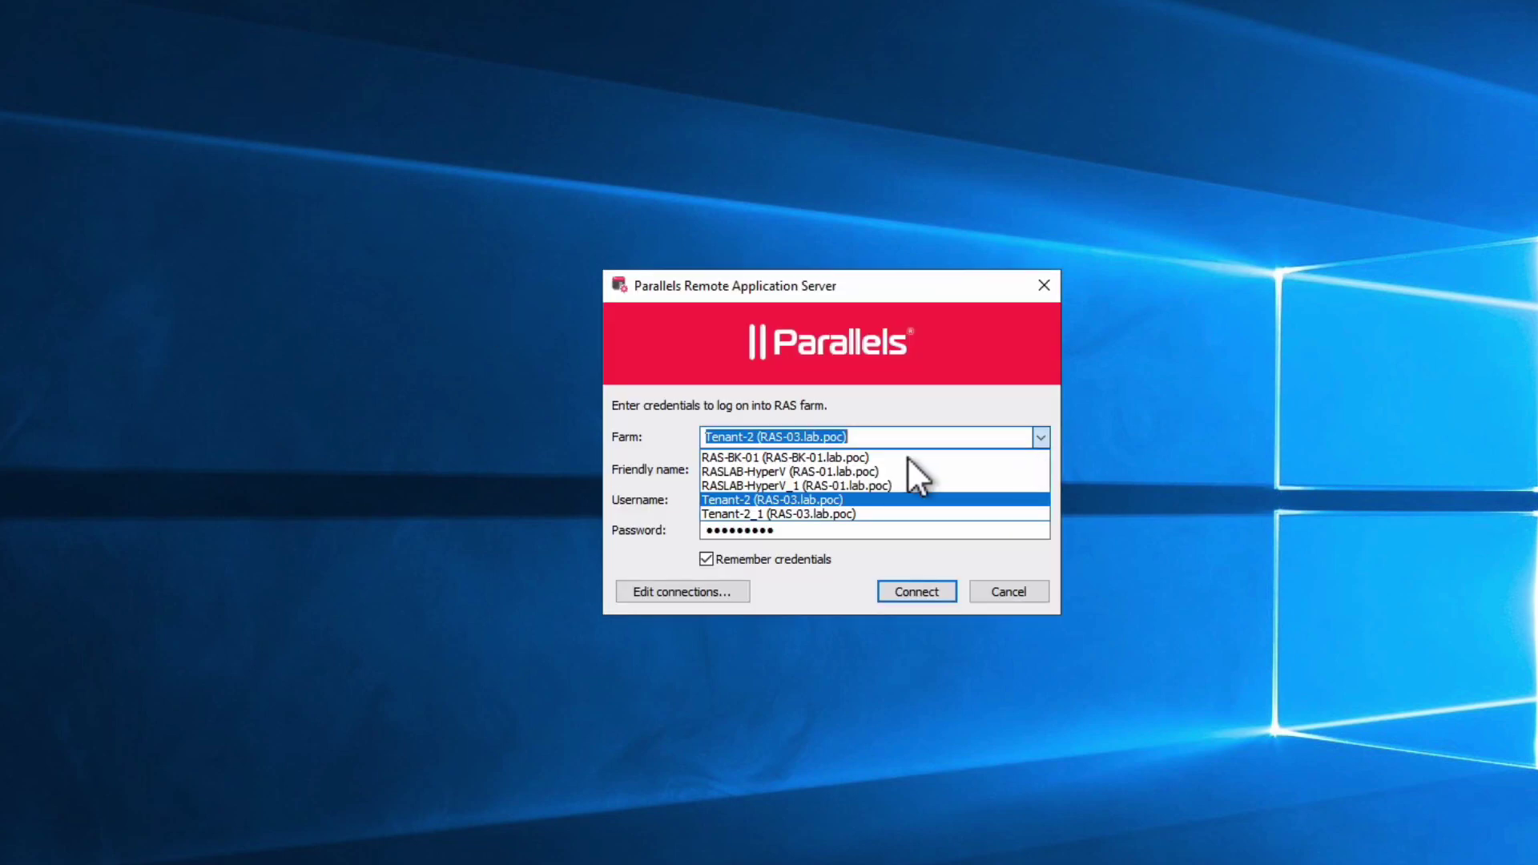
left_click(857, 458)
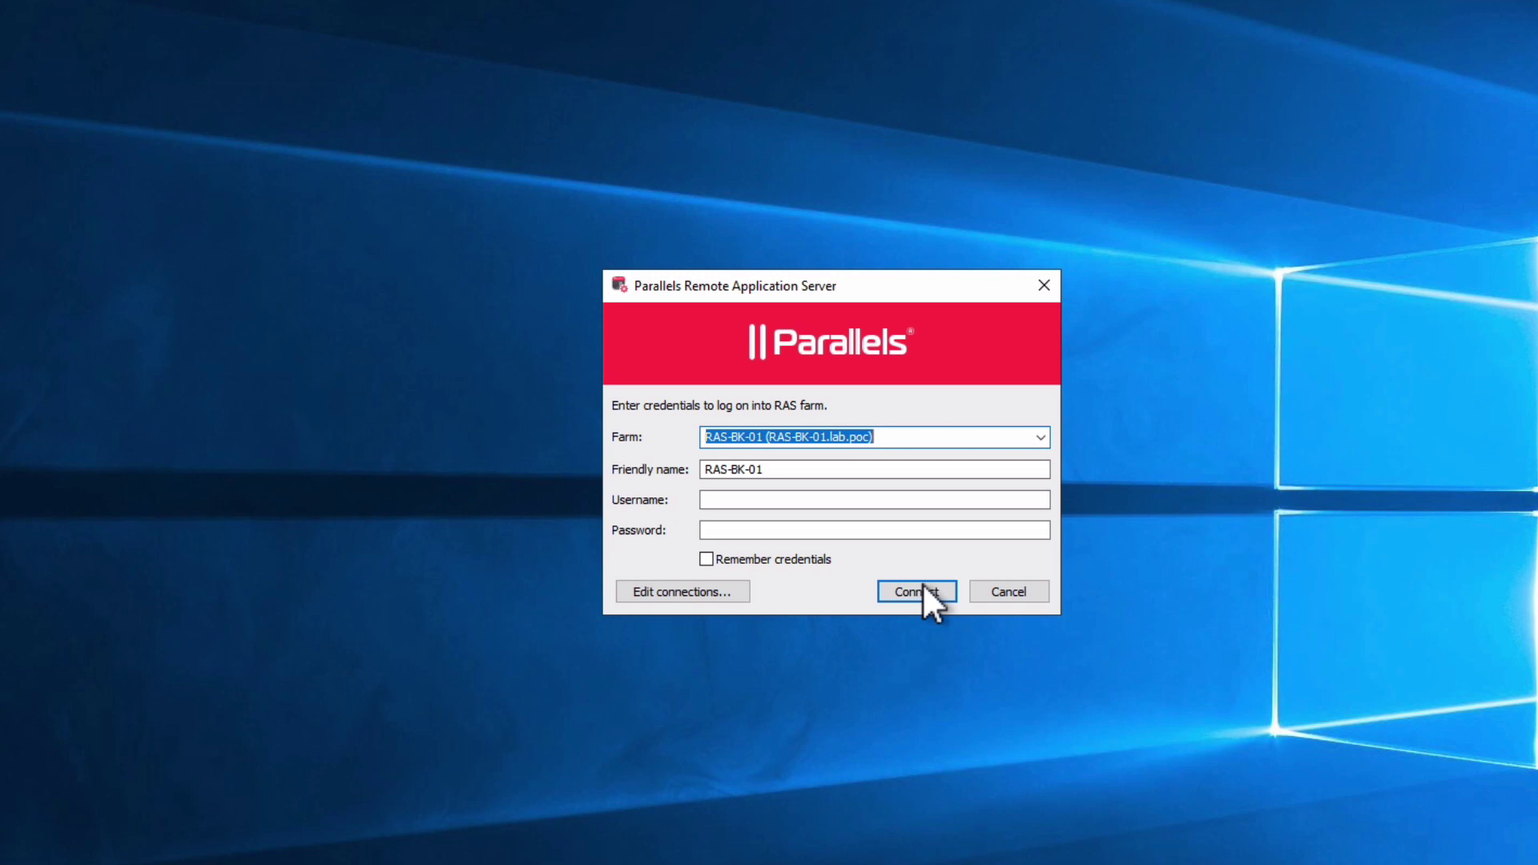
left_click(824, 501)
type("vf")
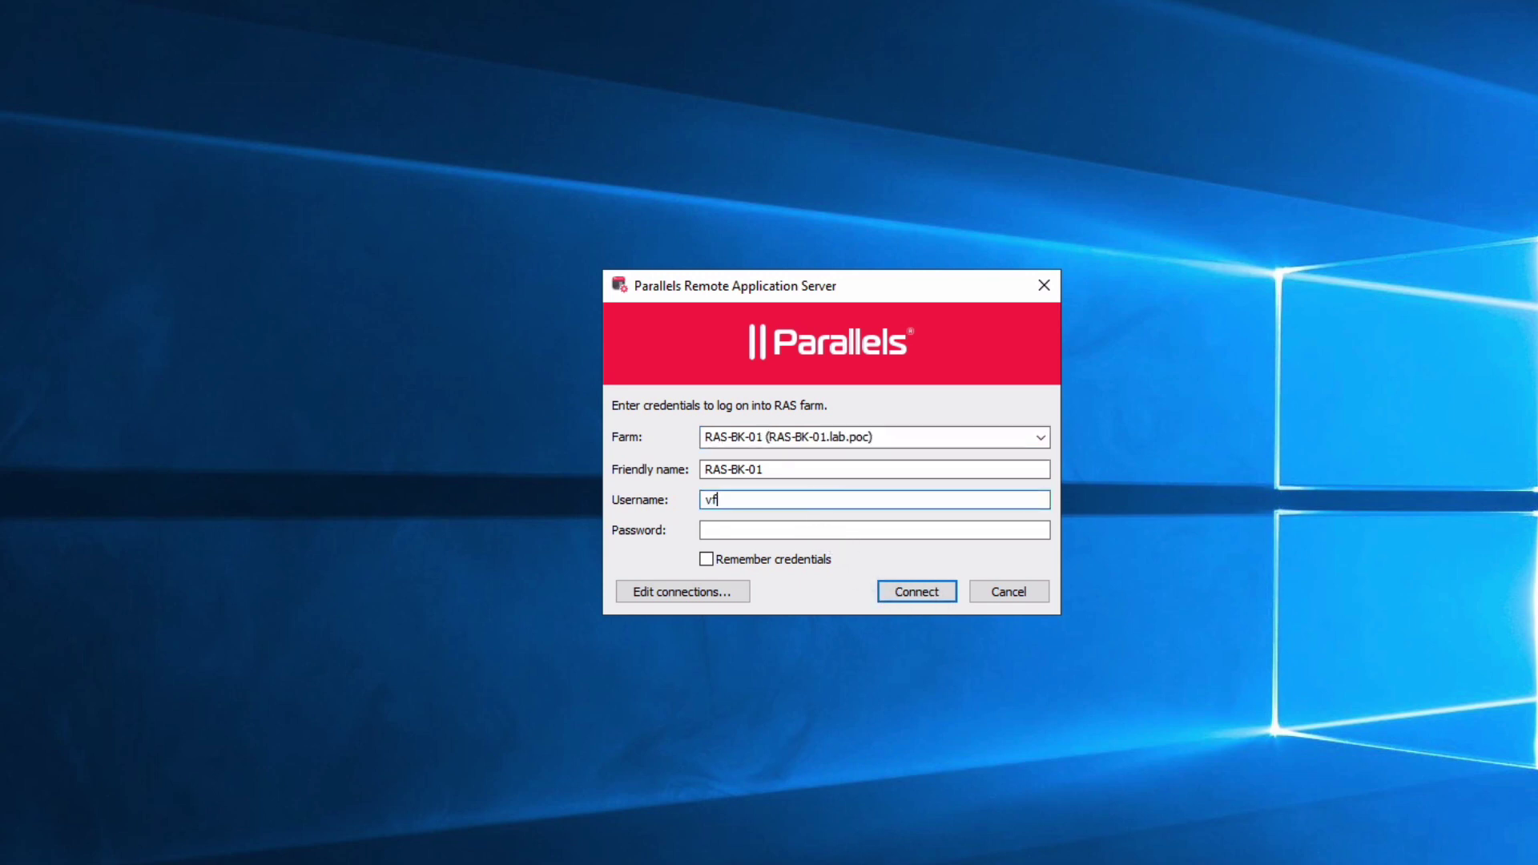
type("iss@lab")
key("Tab")
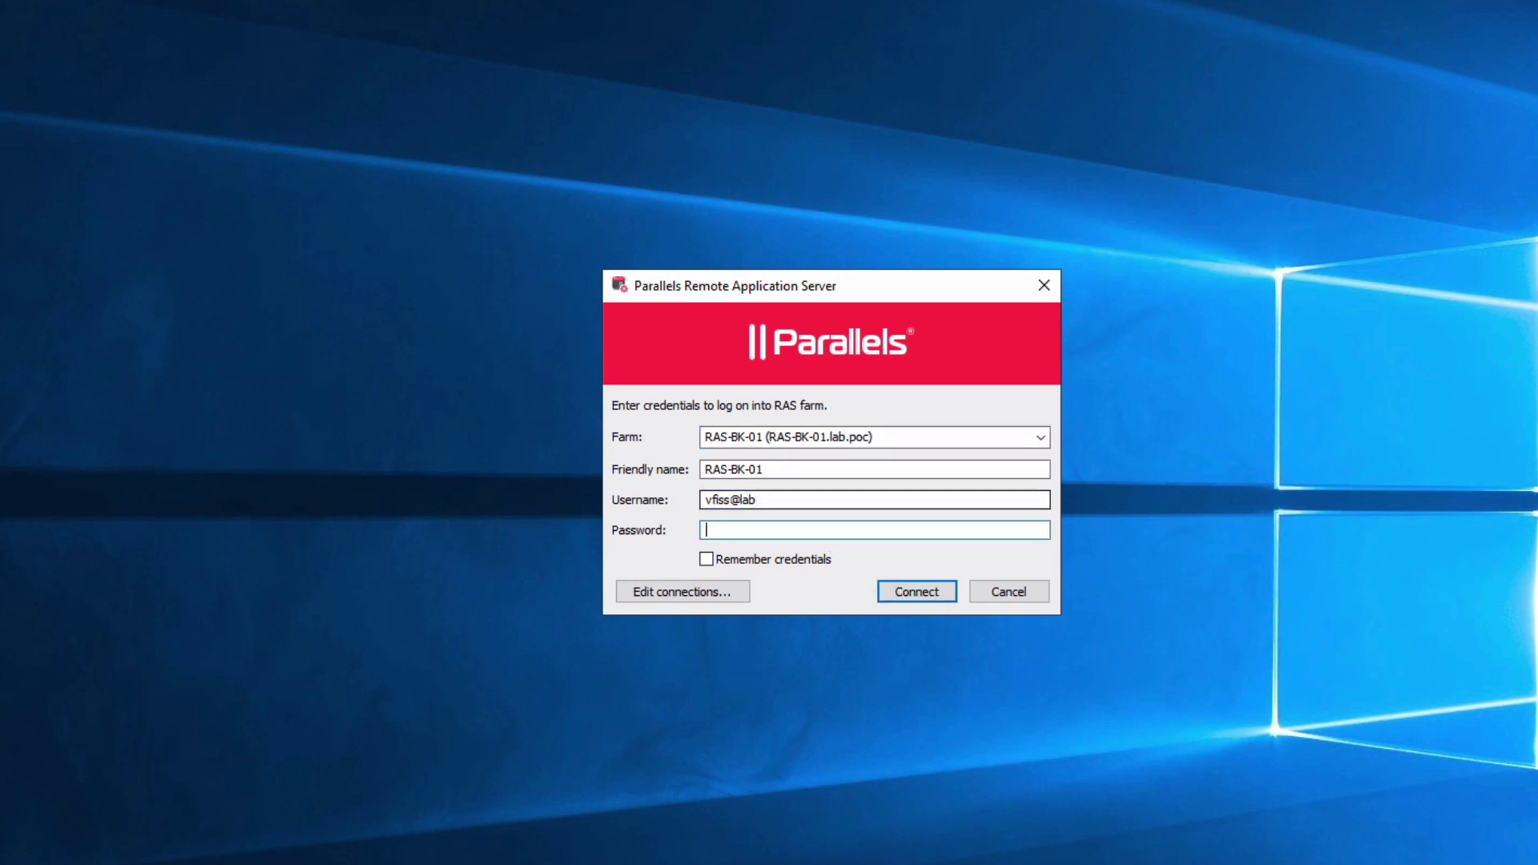
type("••••")
type("•")
left_click(943, 587)
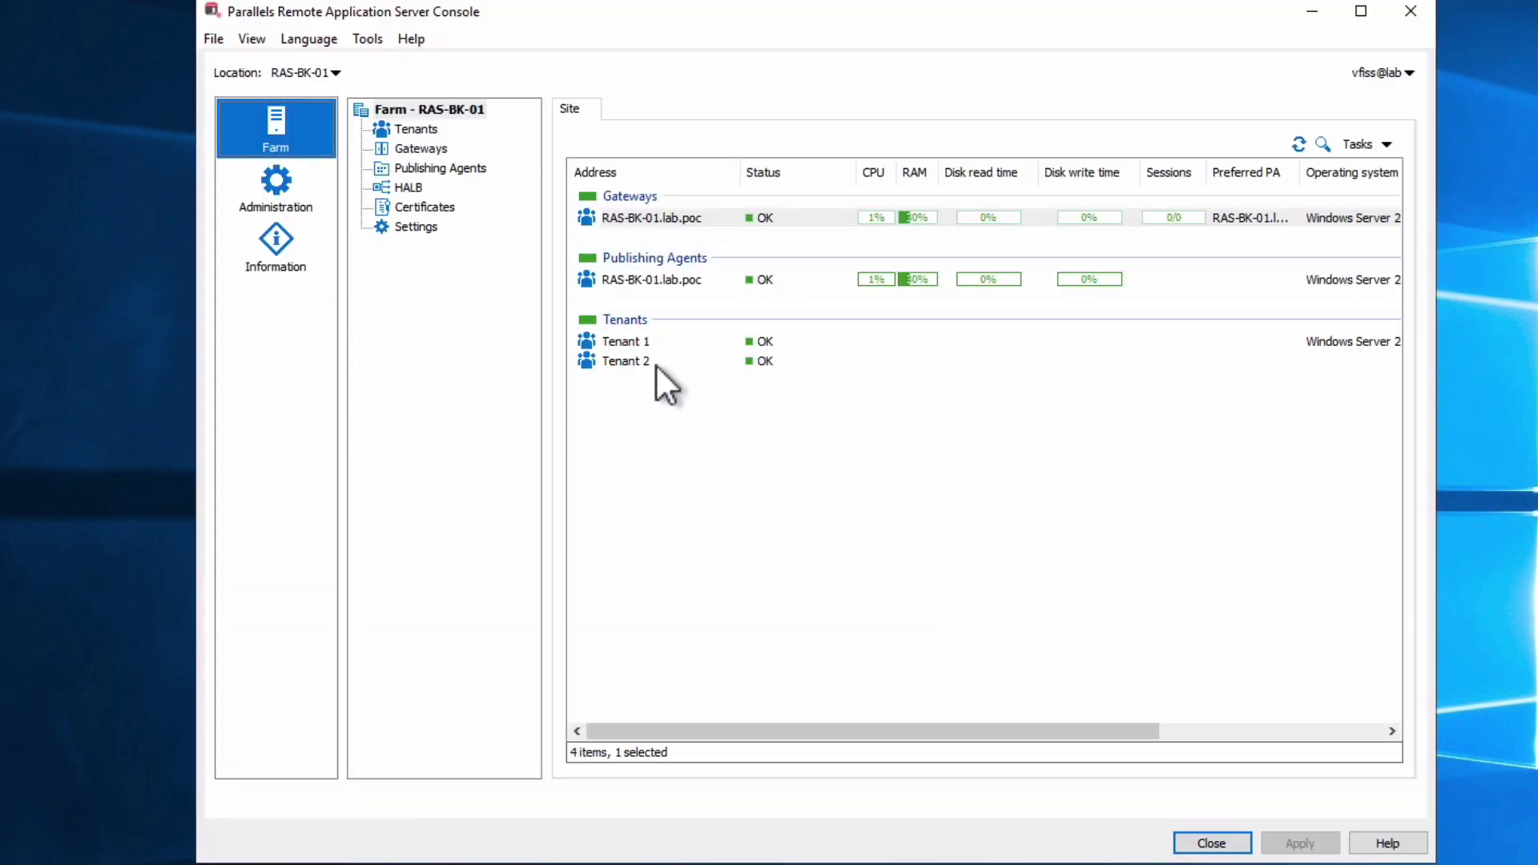
Show the Tenants list with Tenant 1 and Tenant 2 OK, briefly viewing Tenant 1's actions.
left_click(407, 129)
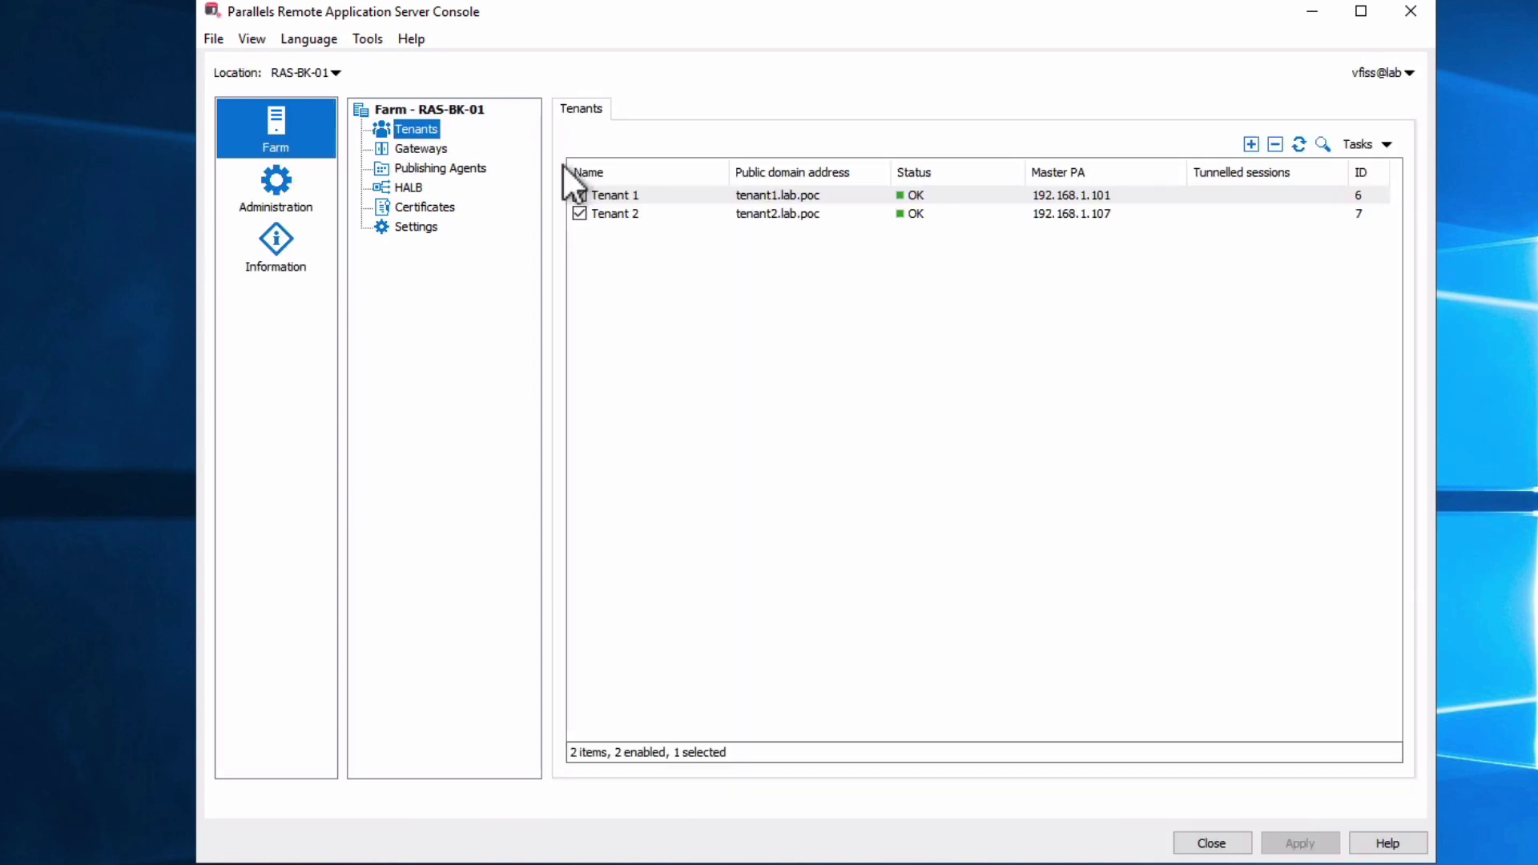
right_click(616, 196)
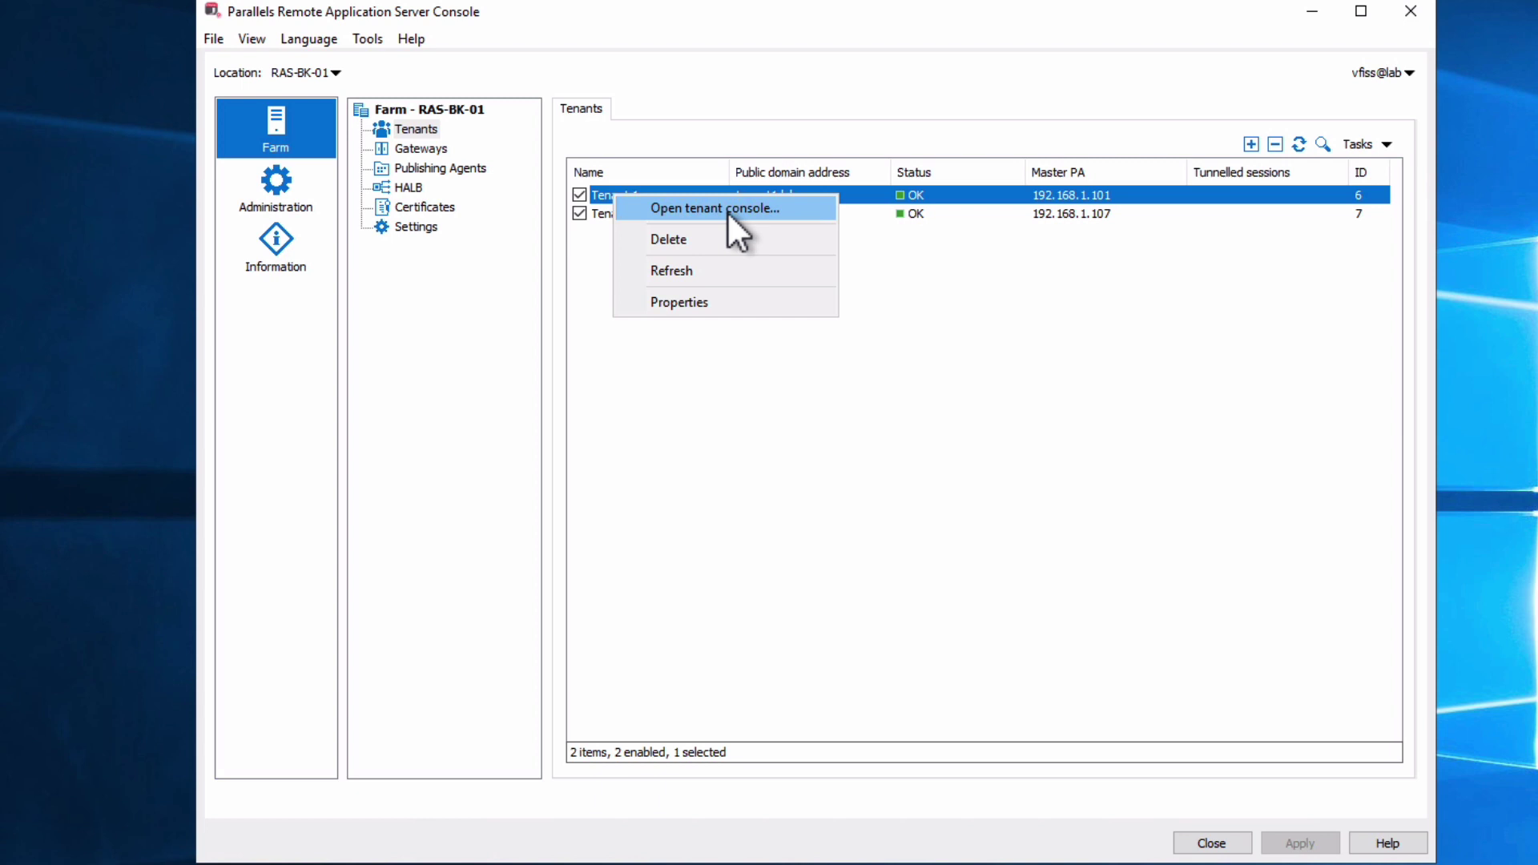
left_click(602, 274)
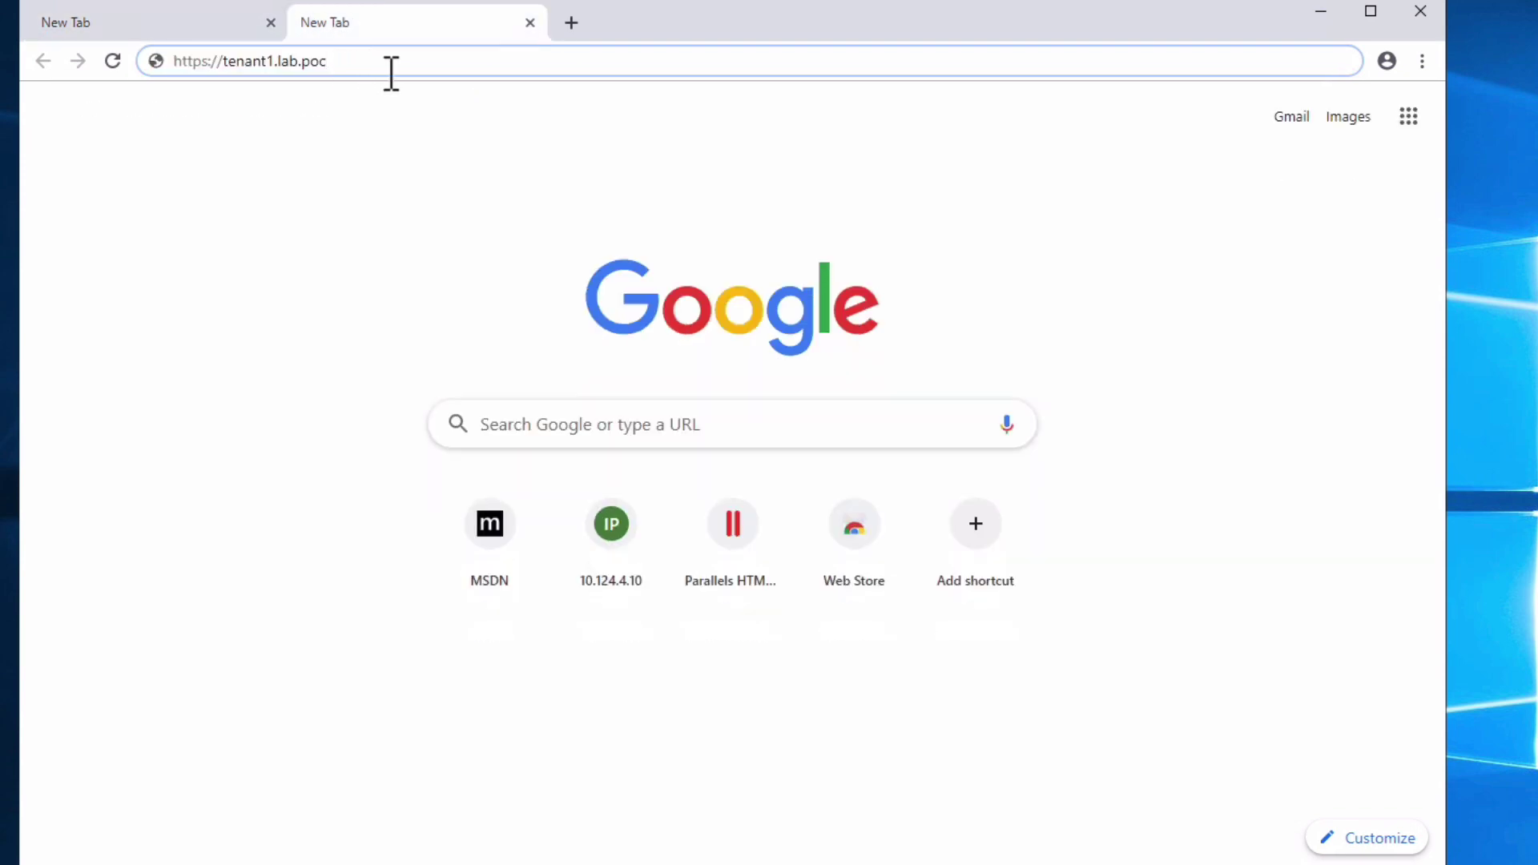
key("Return")
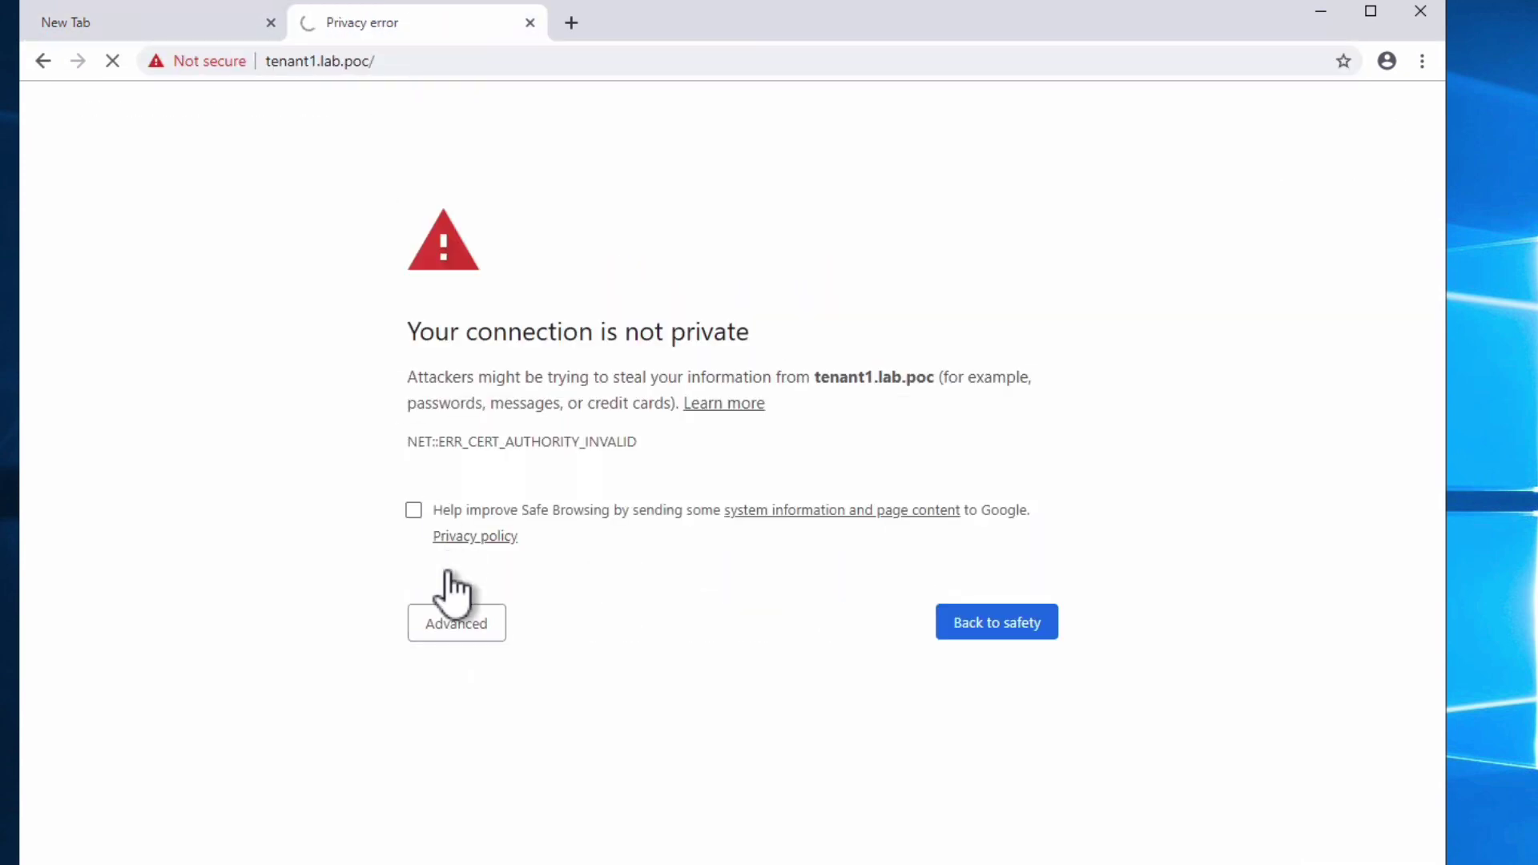
left_click(482, 625)
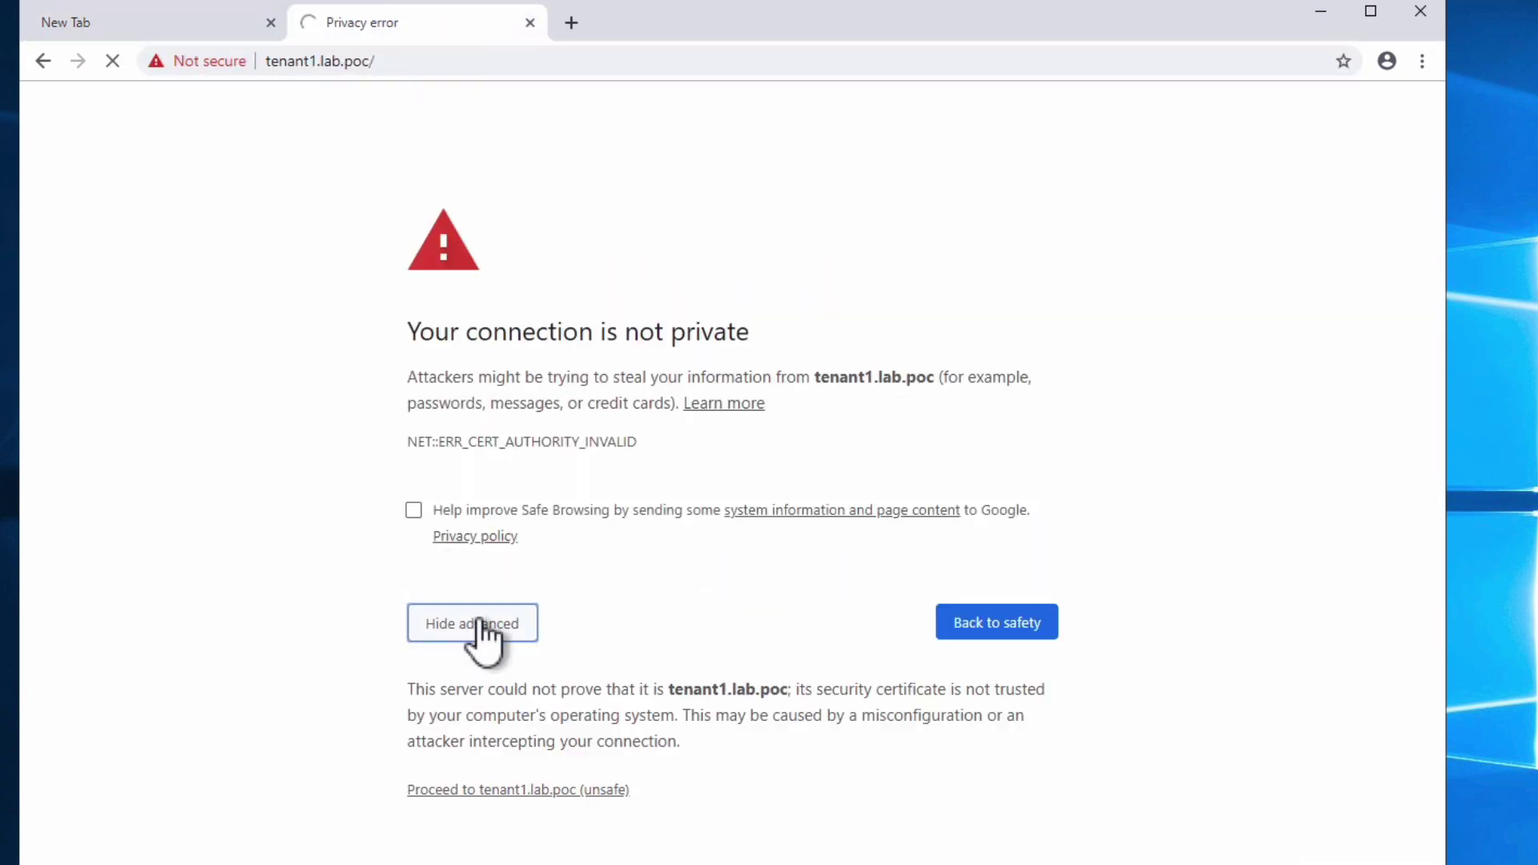
left_click(534, 793)
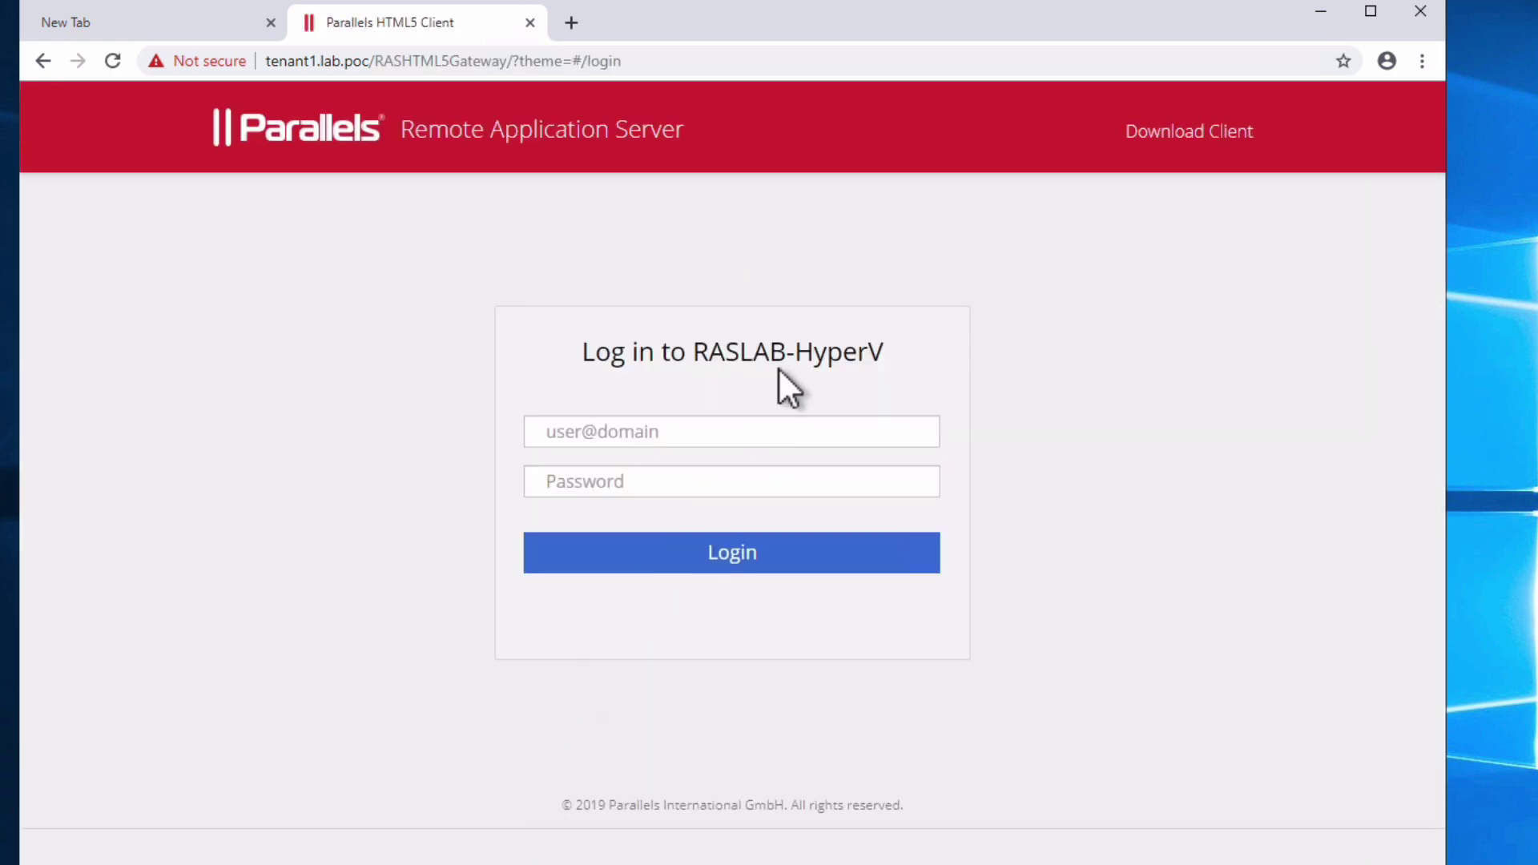
left_click(703, 449)
type("vfiss")
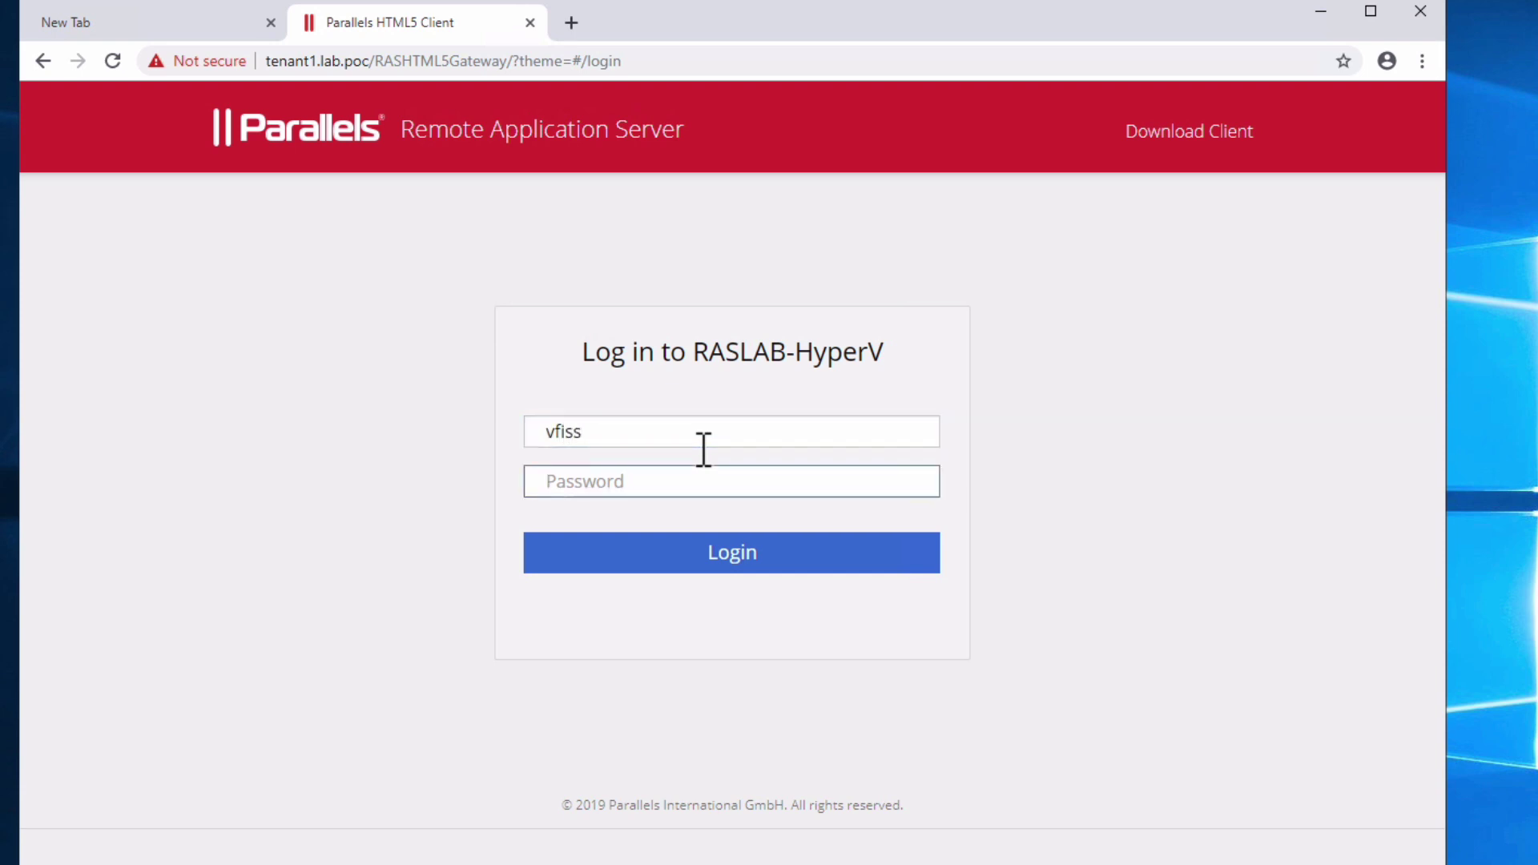
type("•••••••••")
left_click(779, 558)
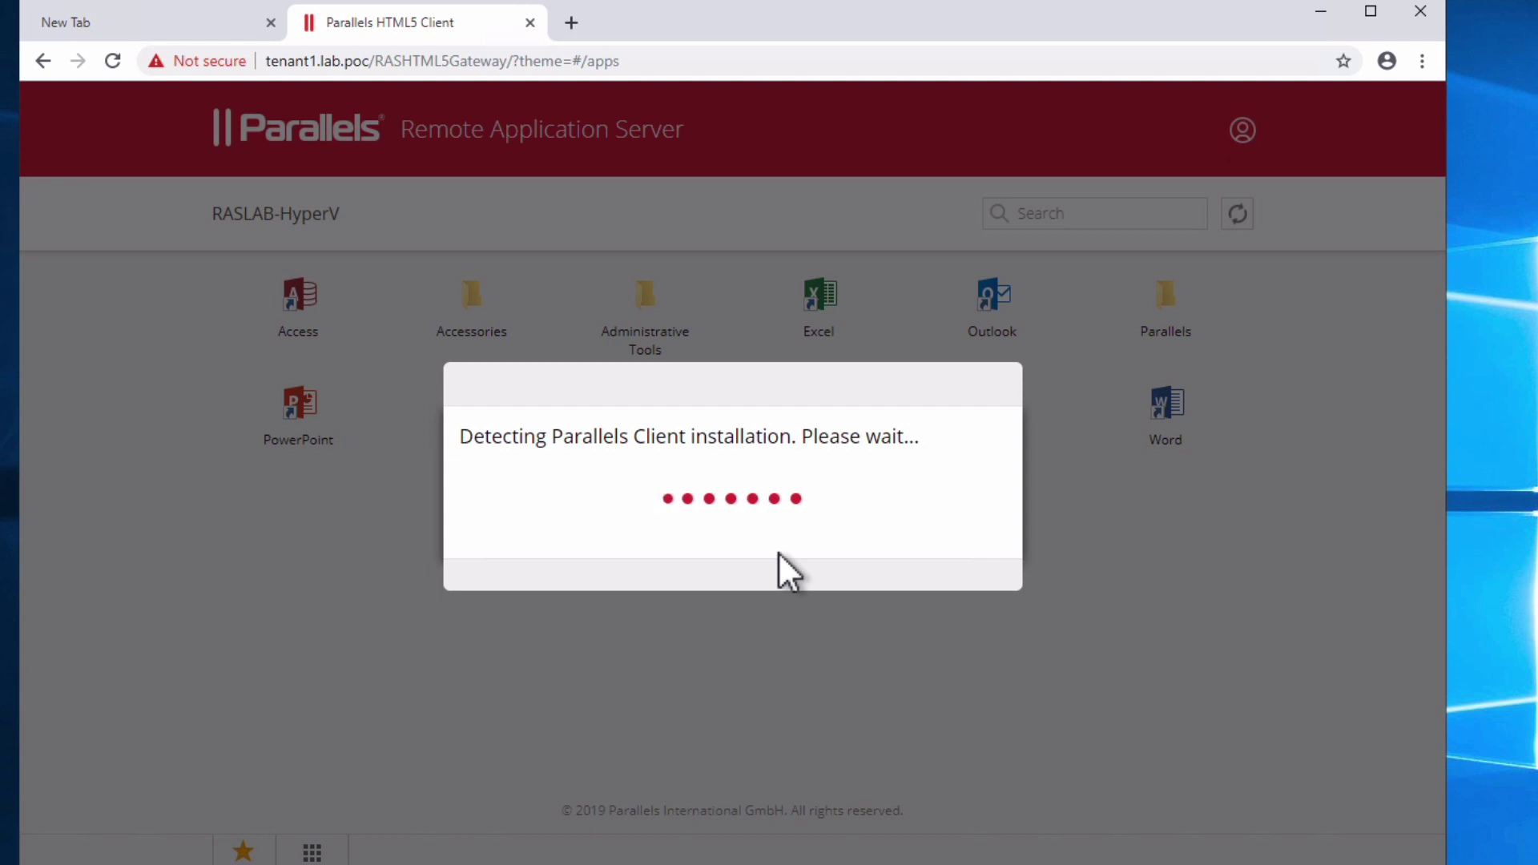
left_click(196, 37)
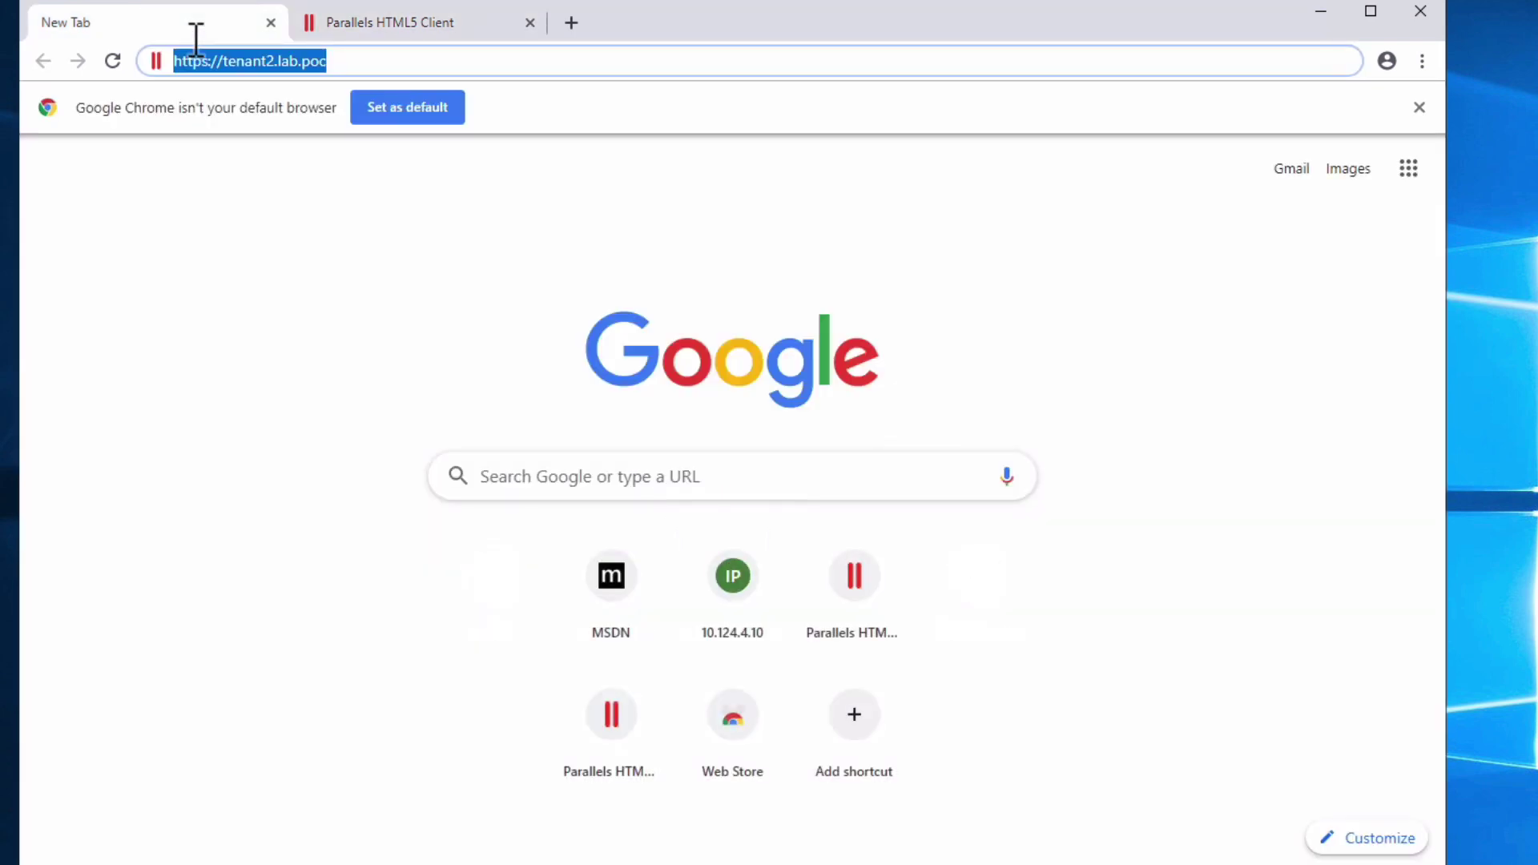
key("Return")
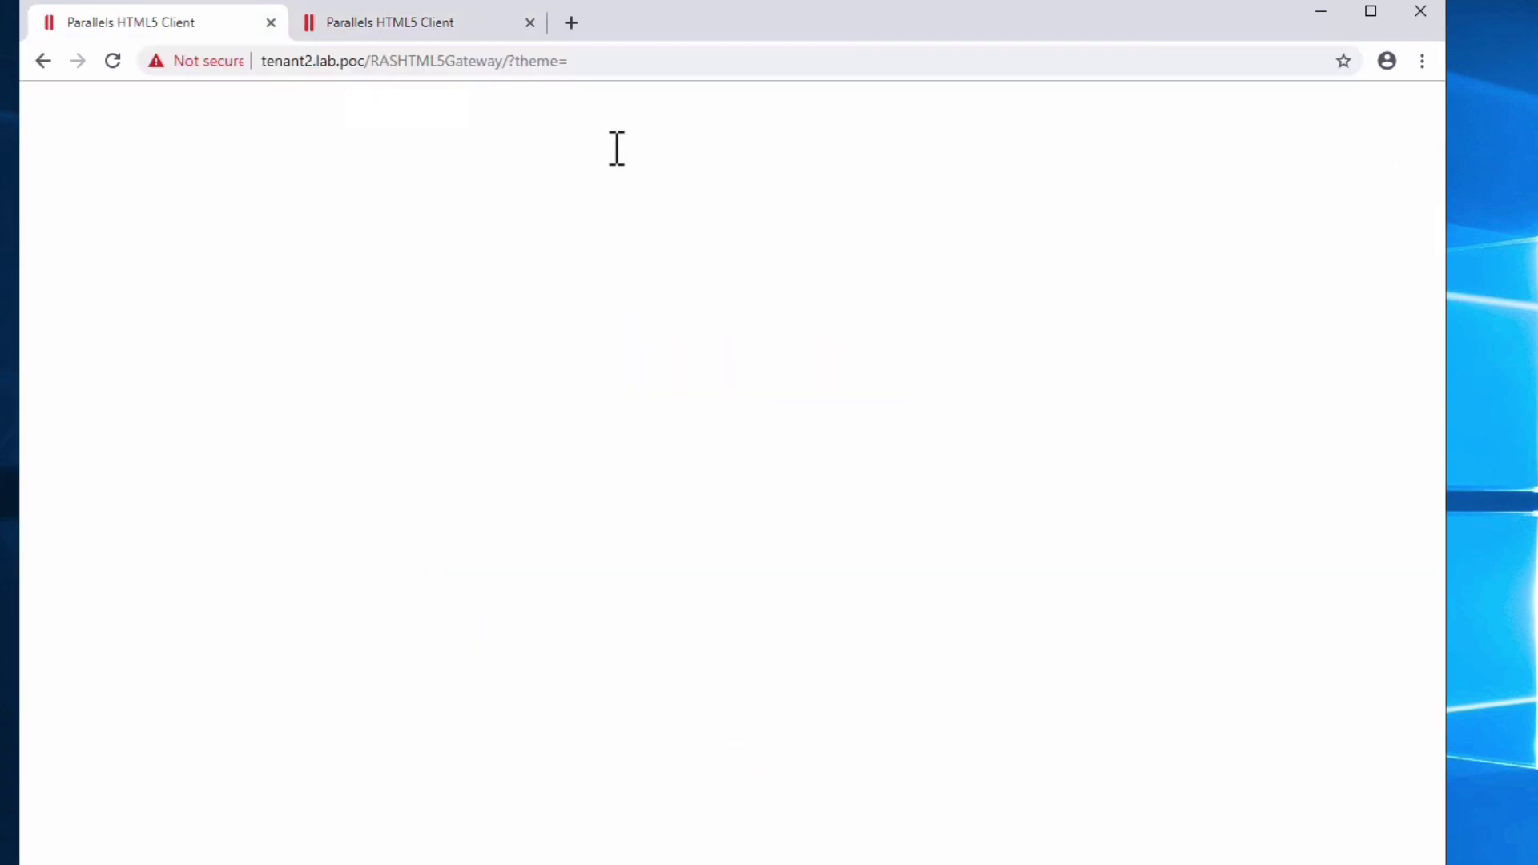
left_click(727, 425)
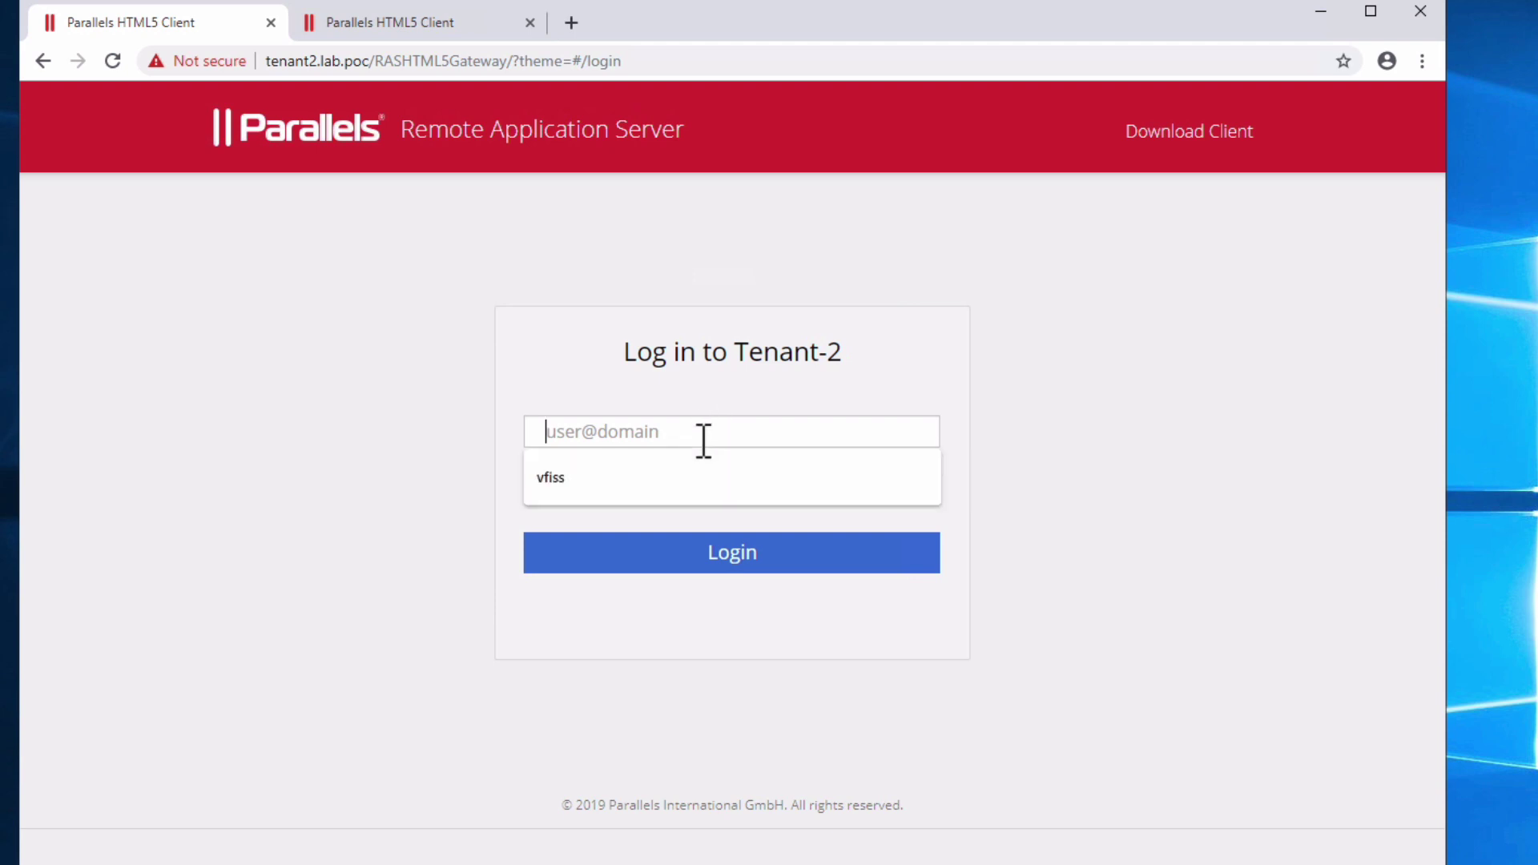
left_click(617, 486)
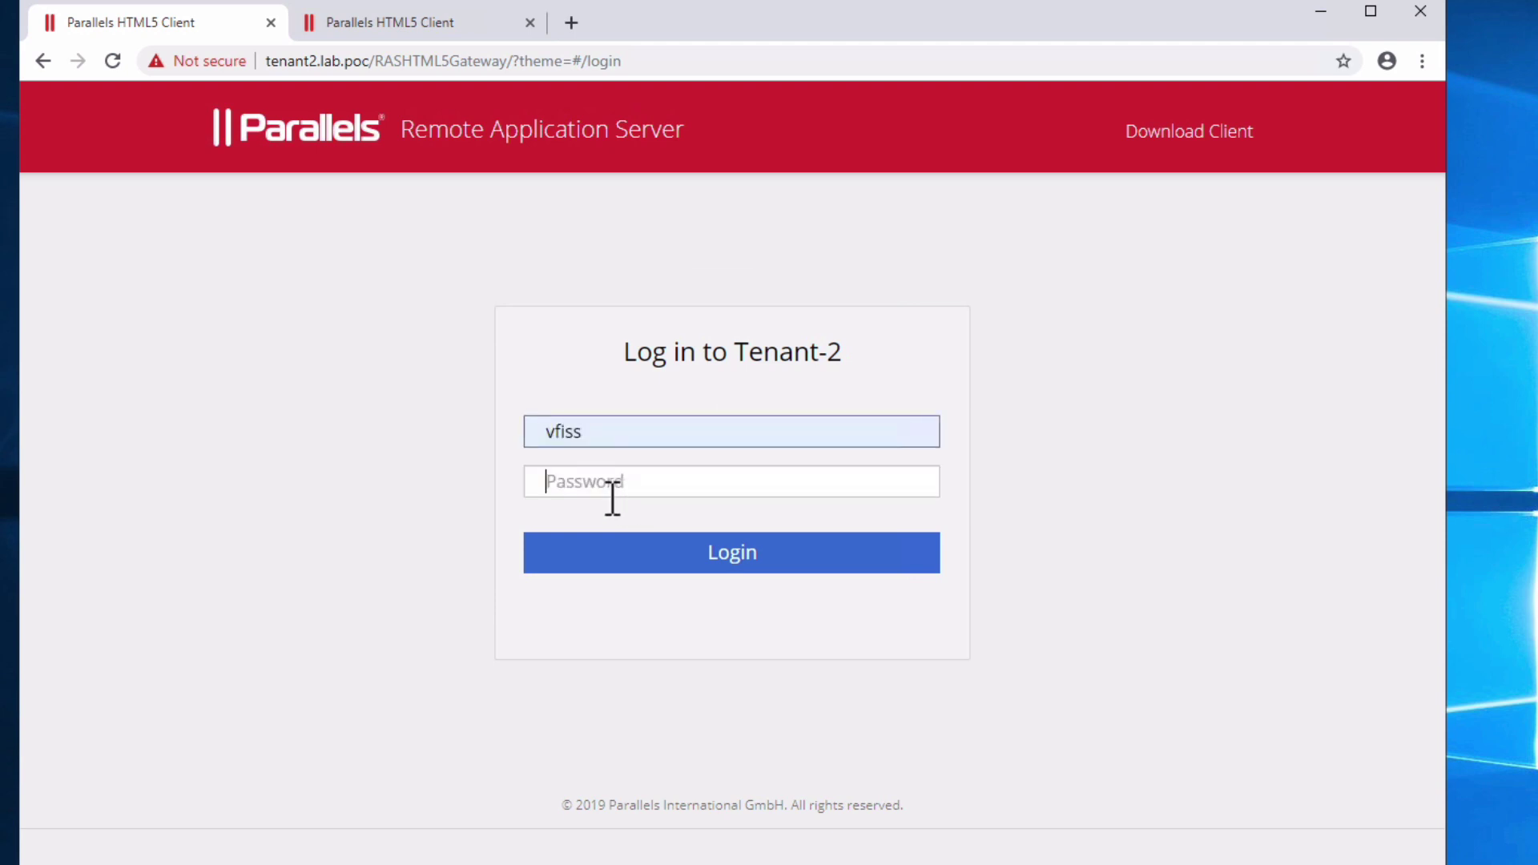
type("**********")
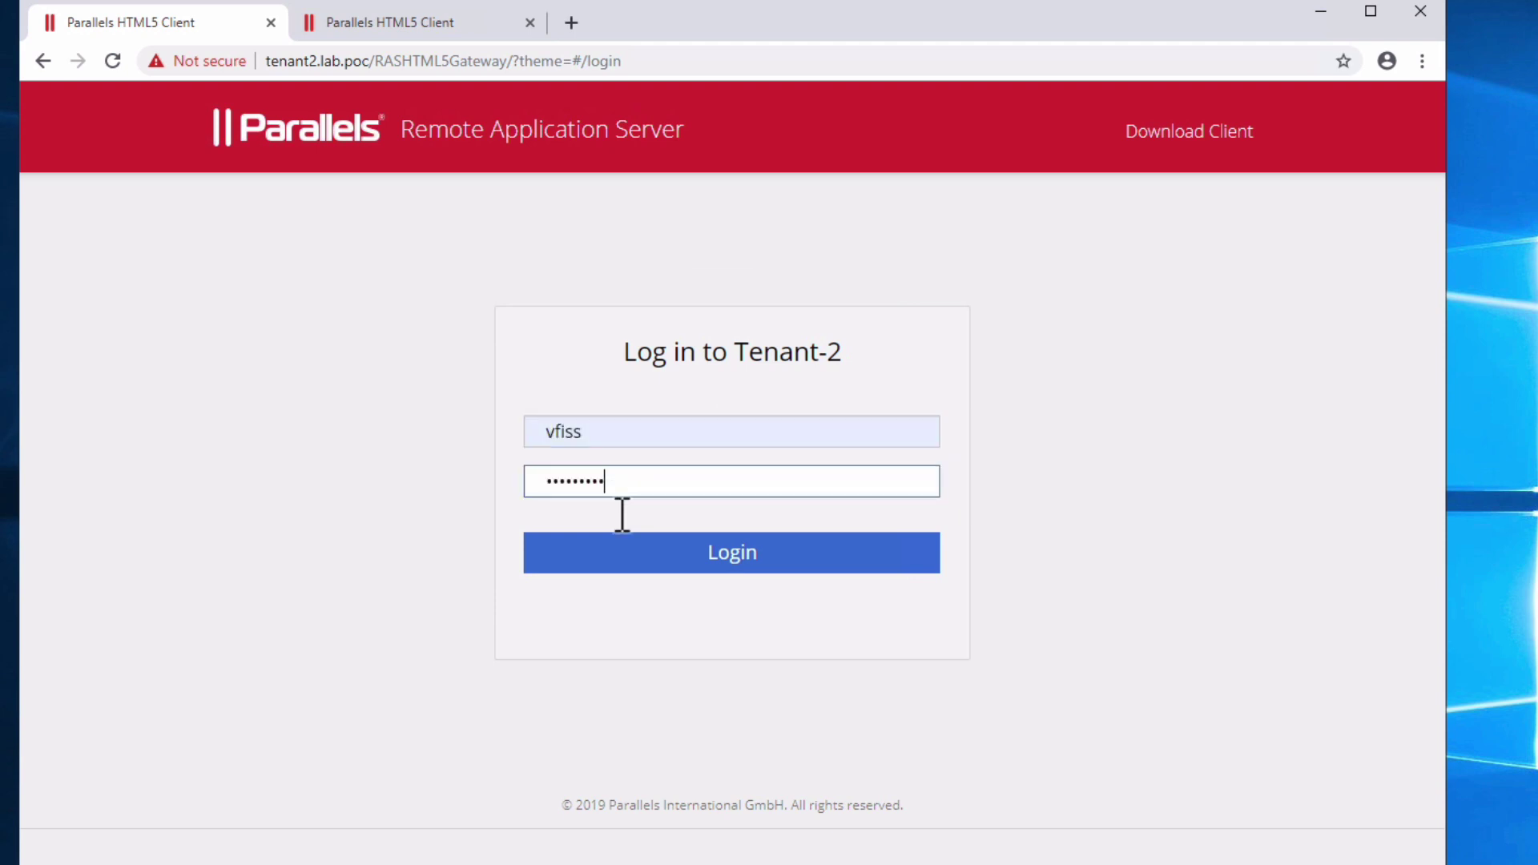
left_click(806, 563)
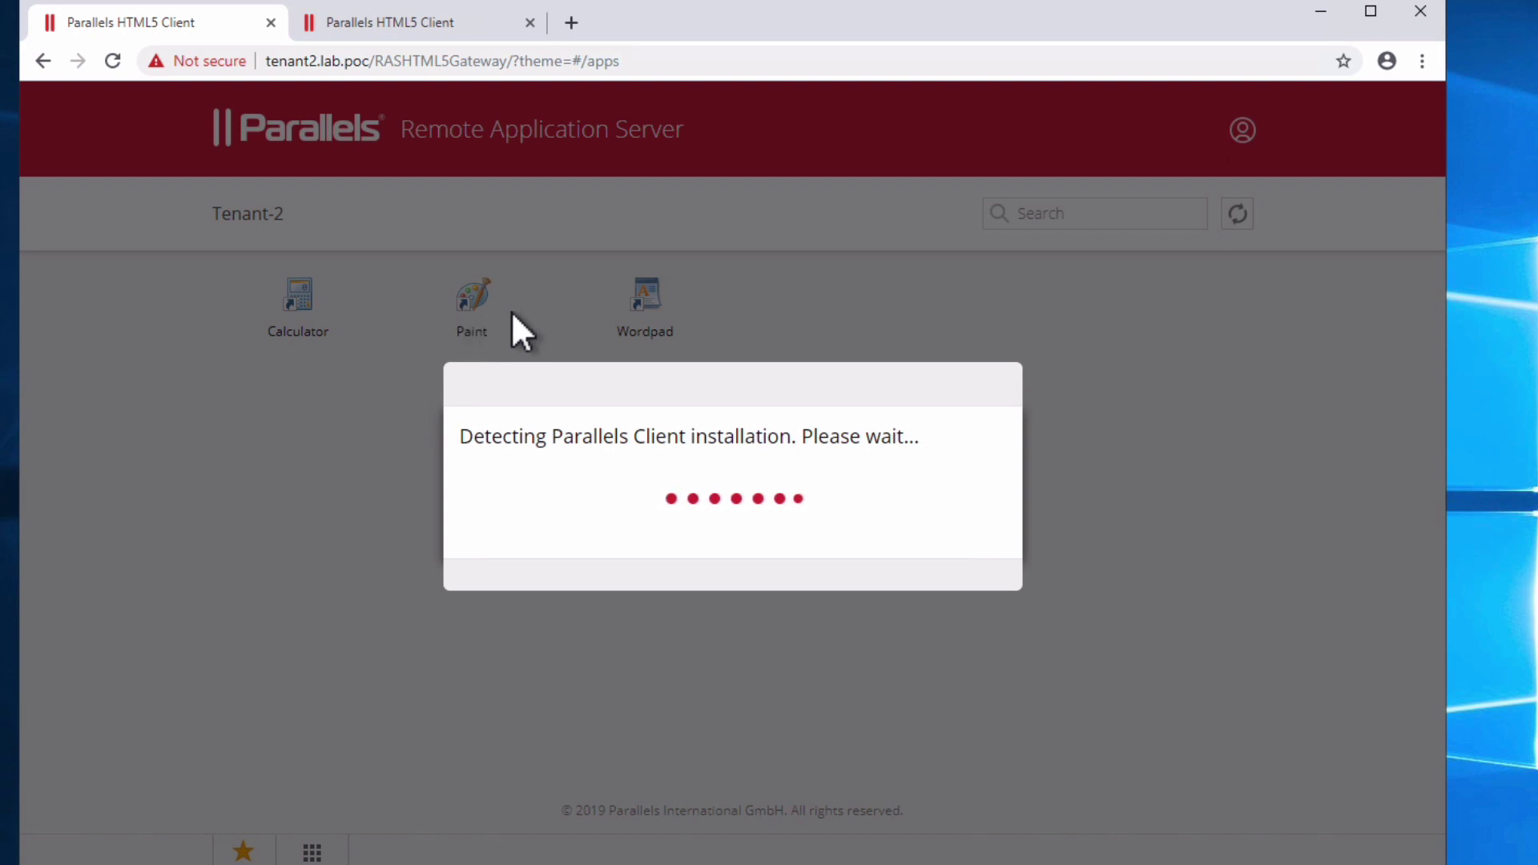
Choose 'Open in Parallels HTML5 Client' on both the tenant1 and Tenant-2 portals, ending on Tenant-2's app list.
left_click(435, 26)
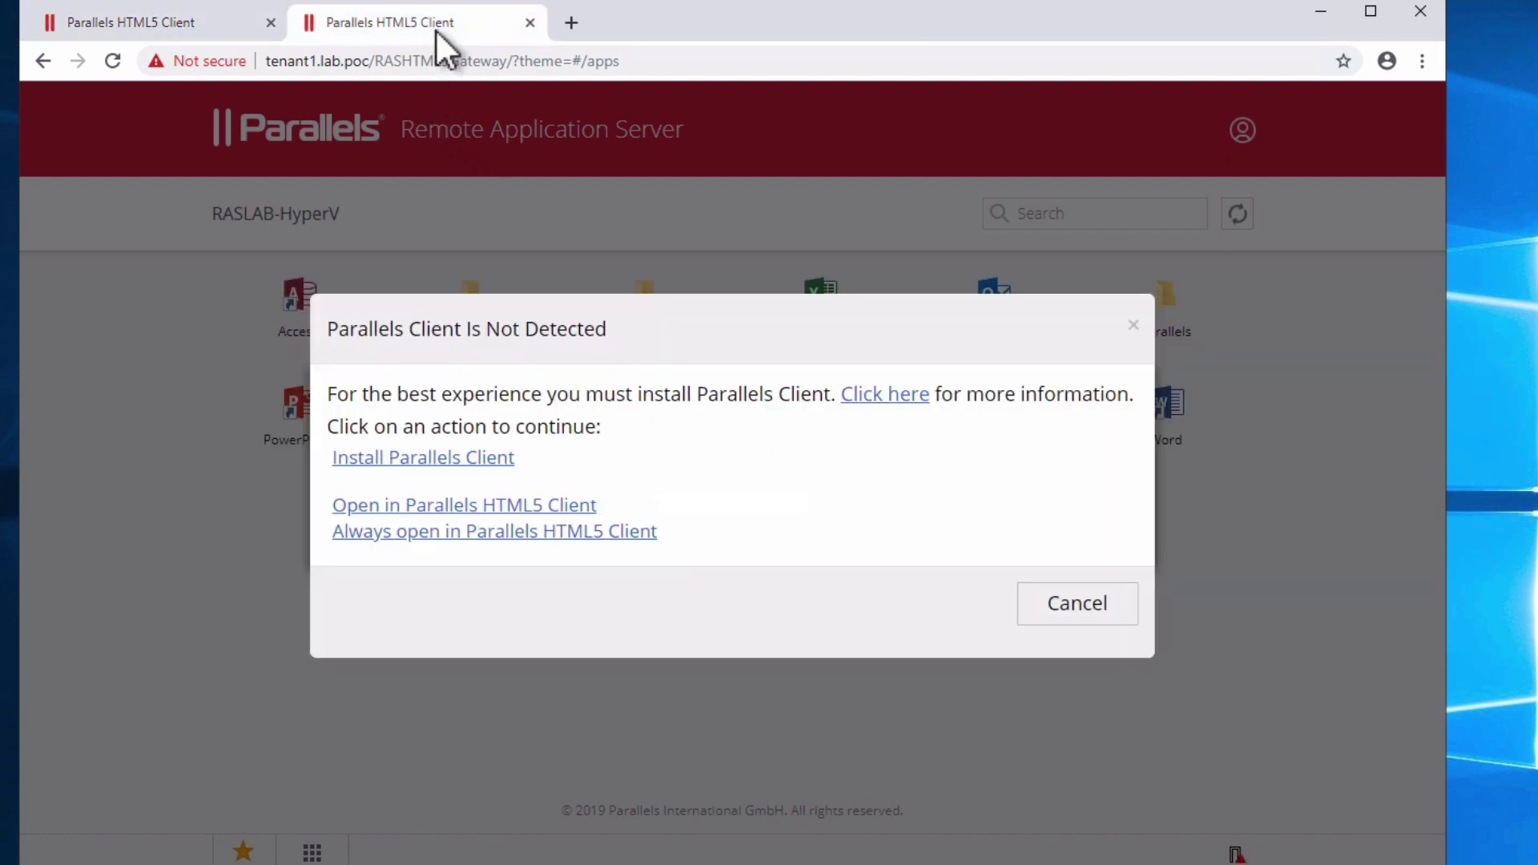
left_click(540, 510)
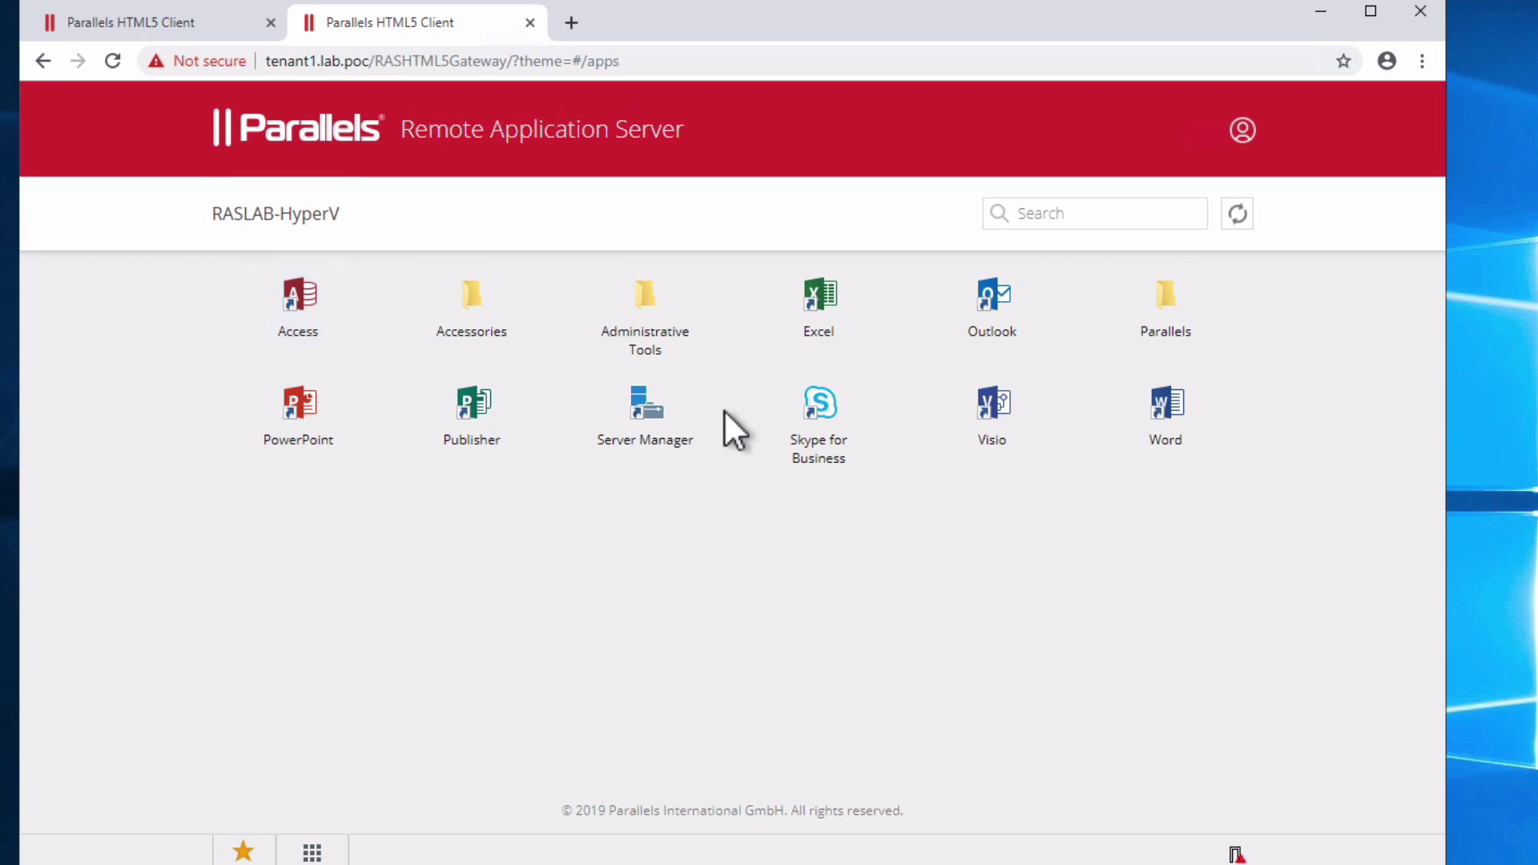
left_click(239, 27)
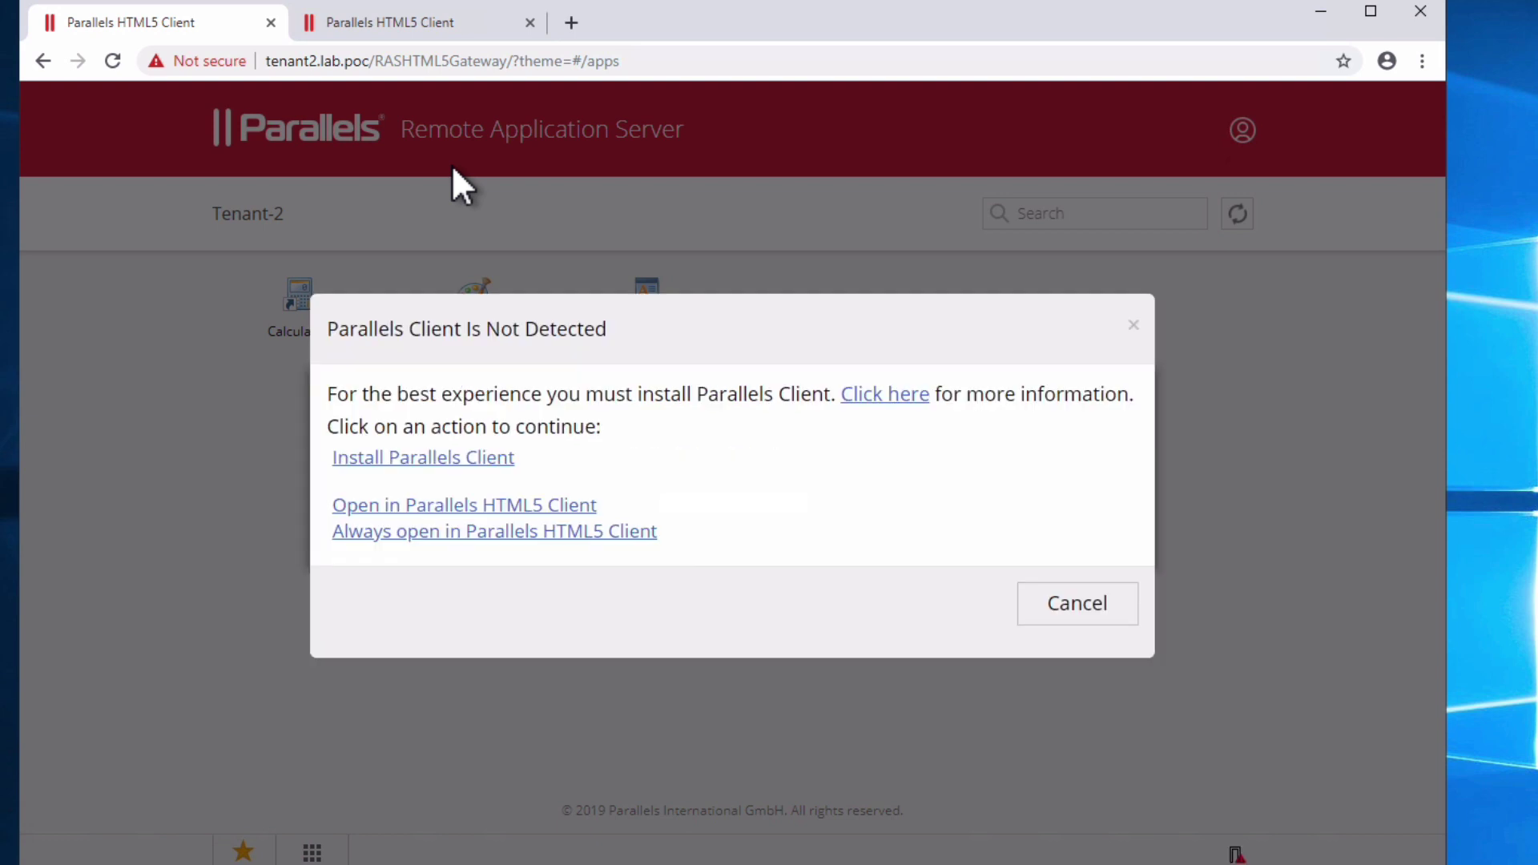
left_click(554, 506)
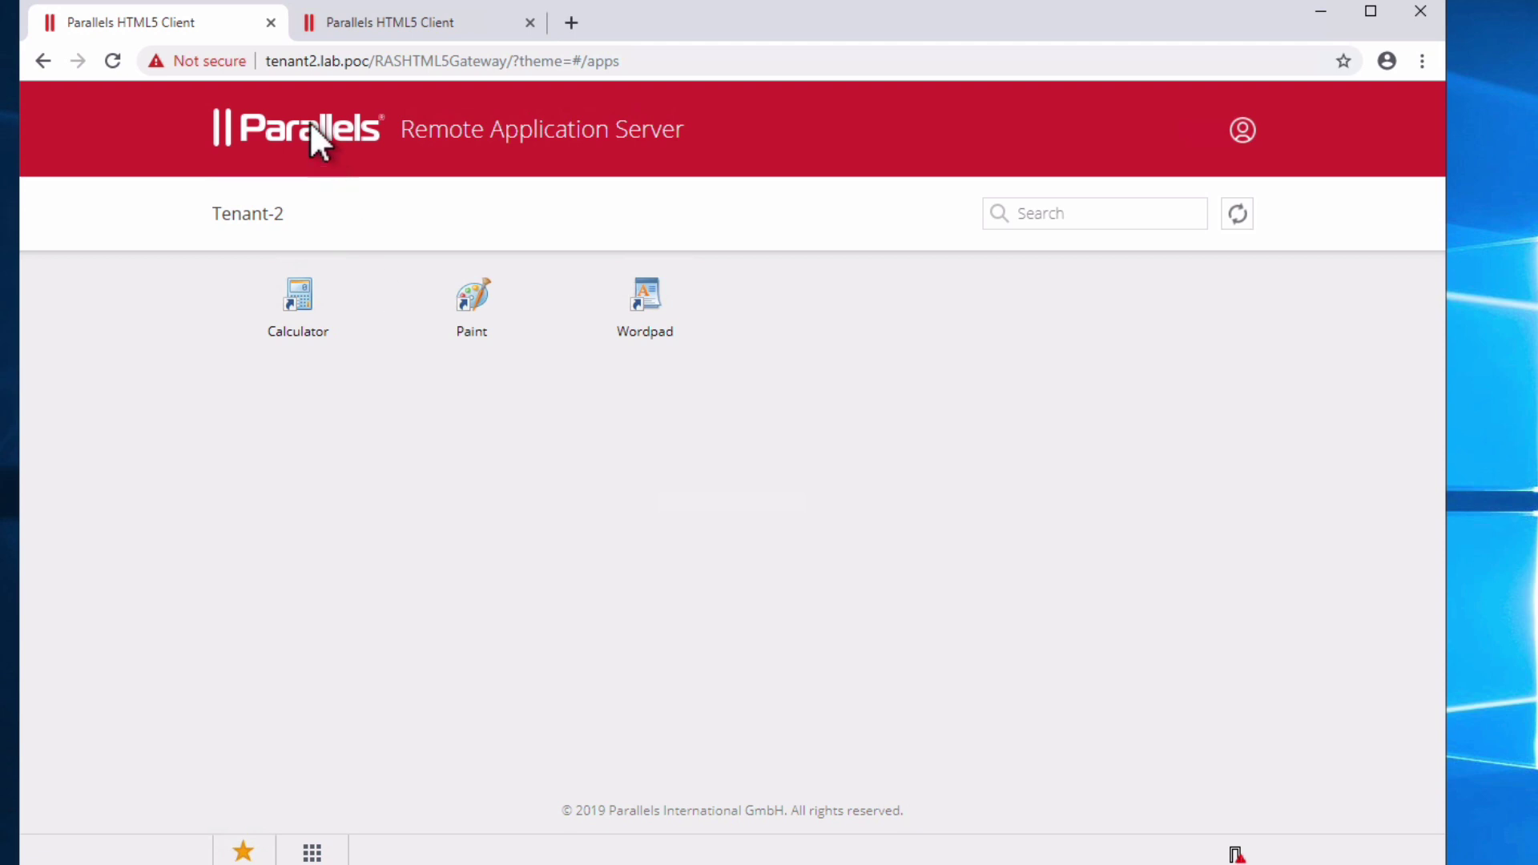